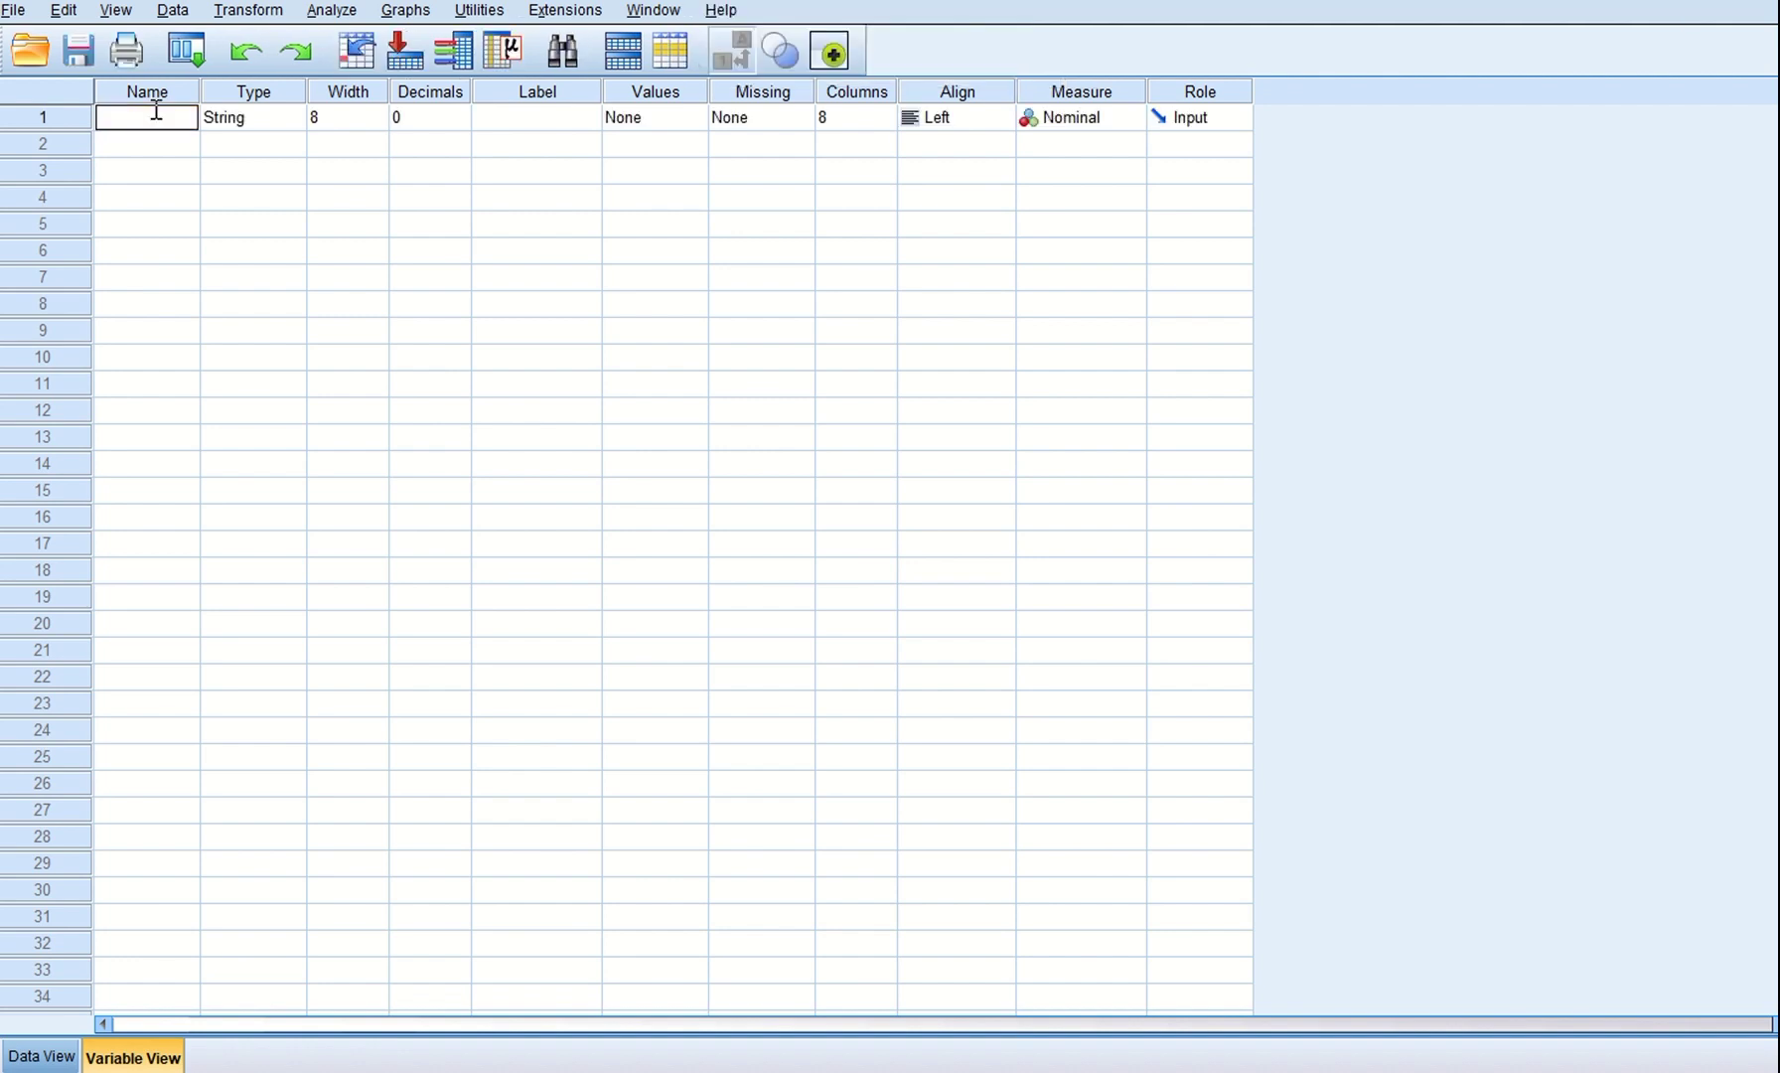
- Name the first three variables serialno, sex and age
{"action": "type", "text": "serialno"}
{"action": "key", "text": "Return"}
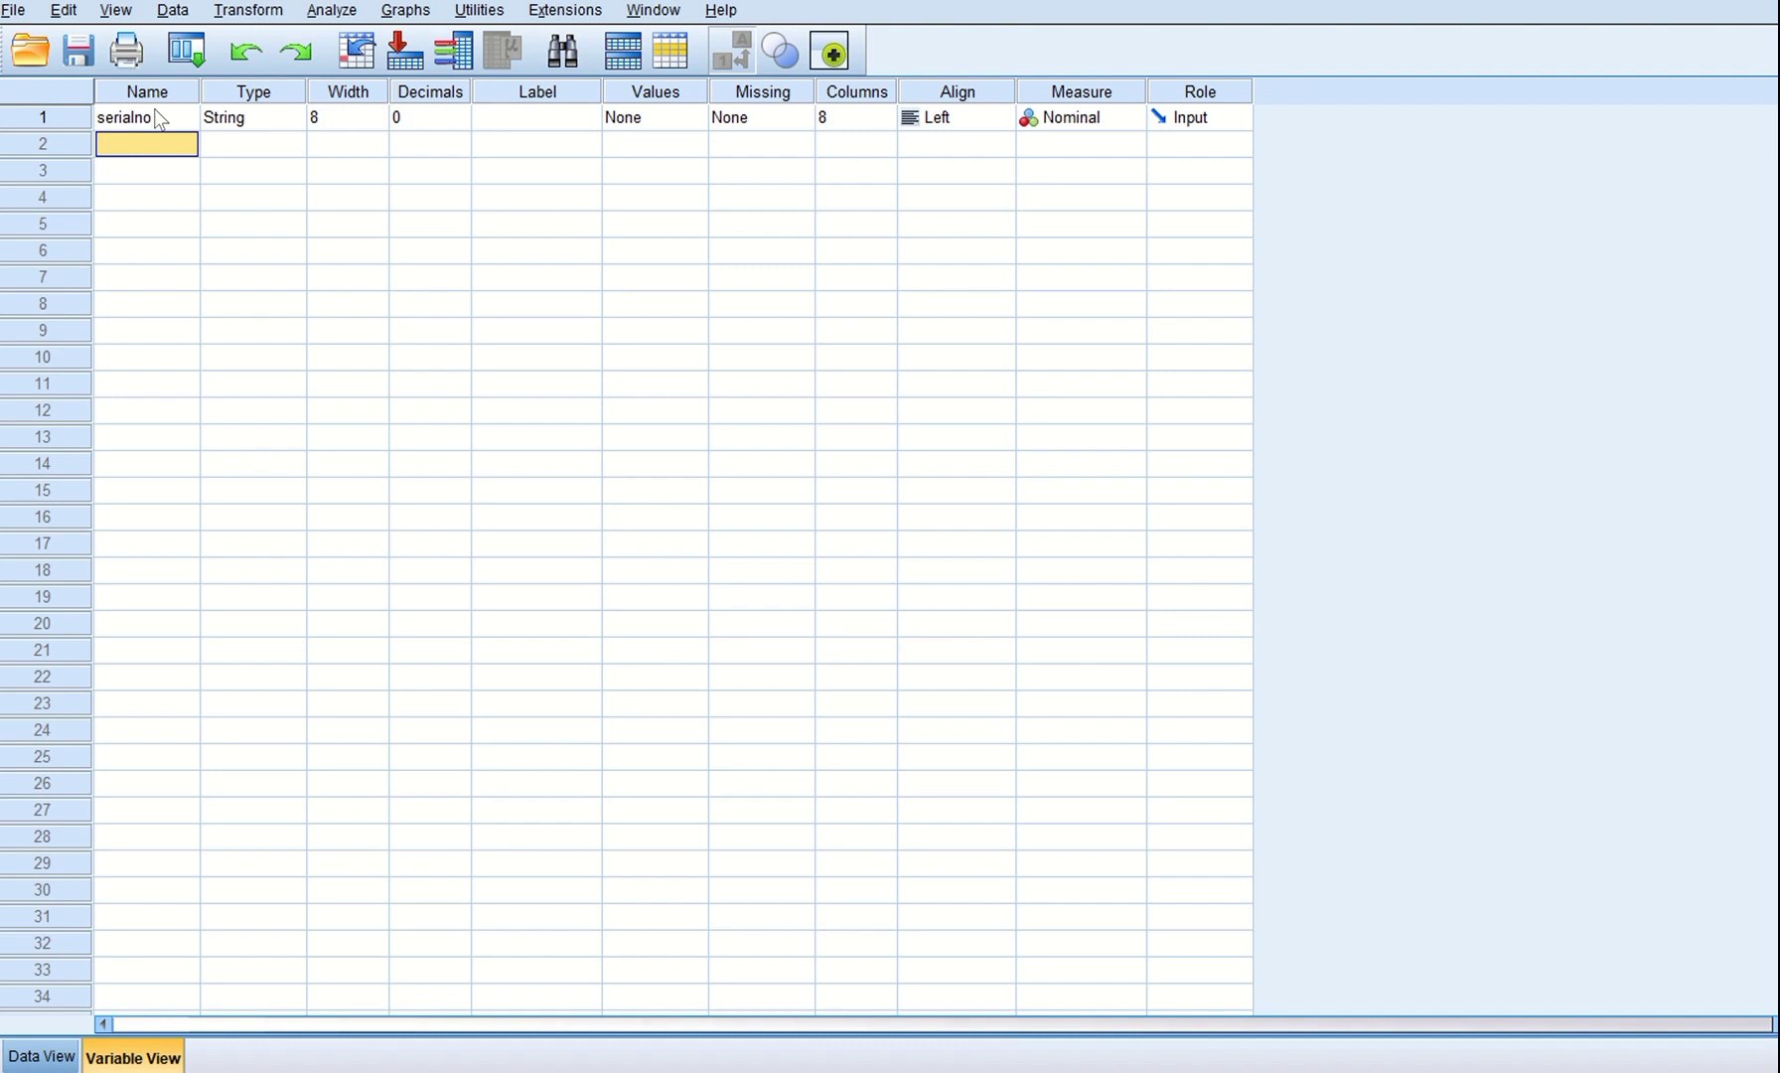
{"action": "type", "text": "sex"}
{"action": "key", "text": "Return"}
{"action": "type", "text": "age"}
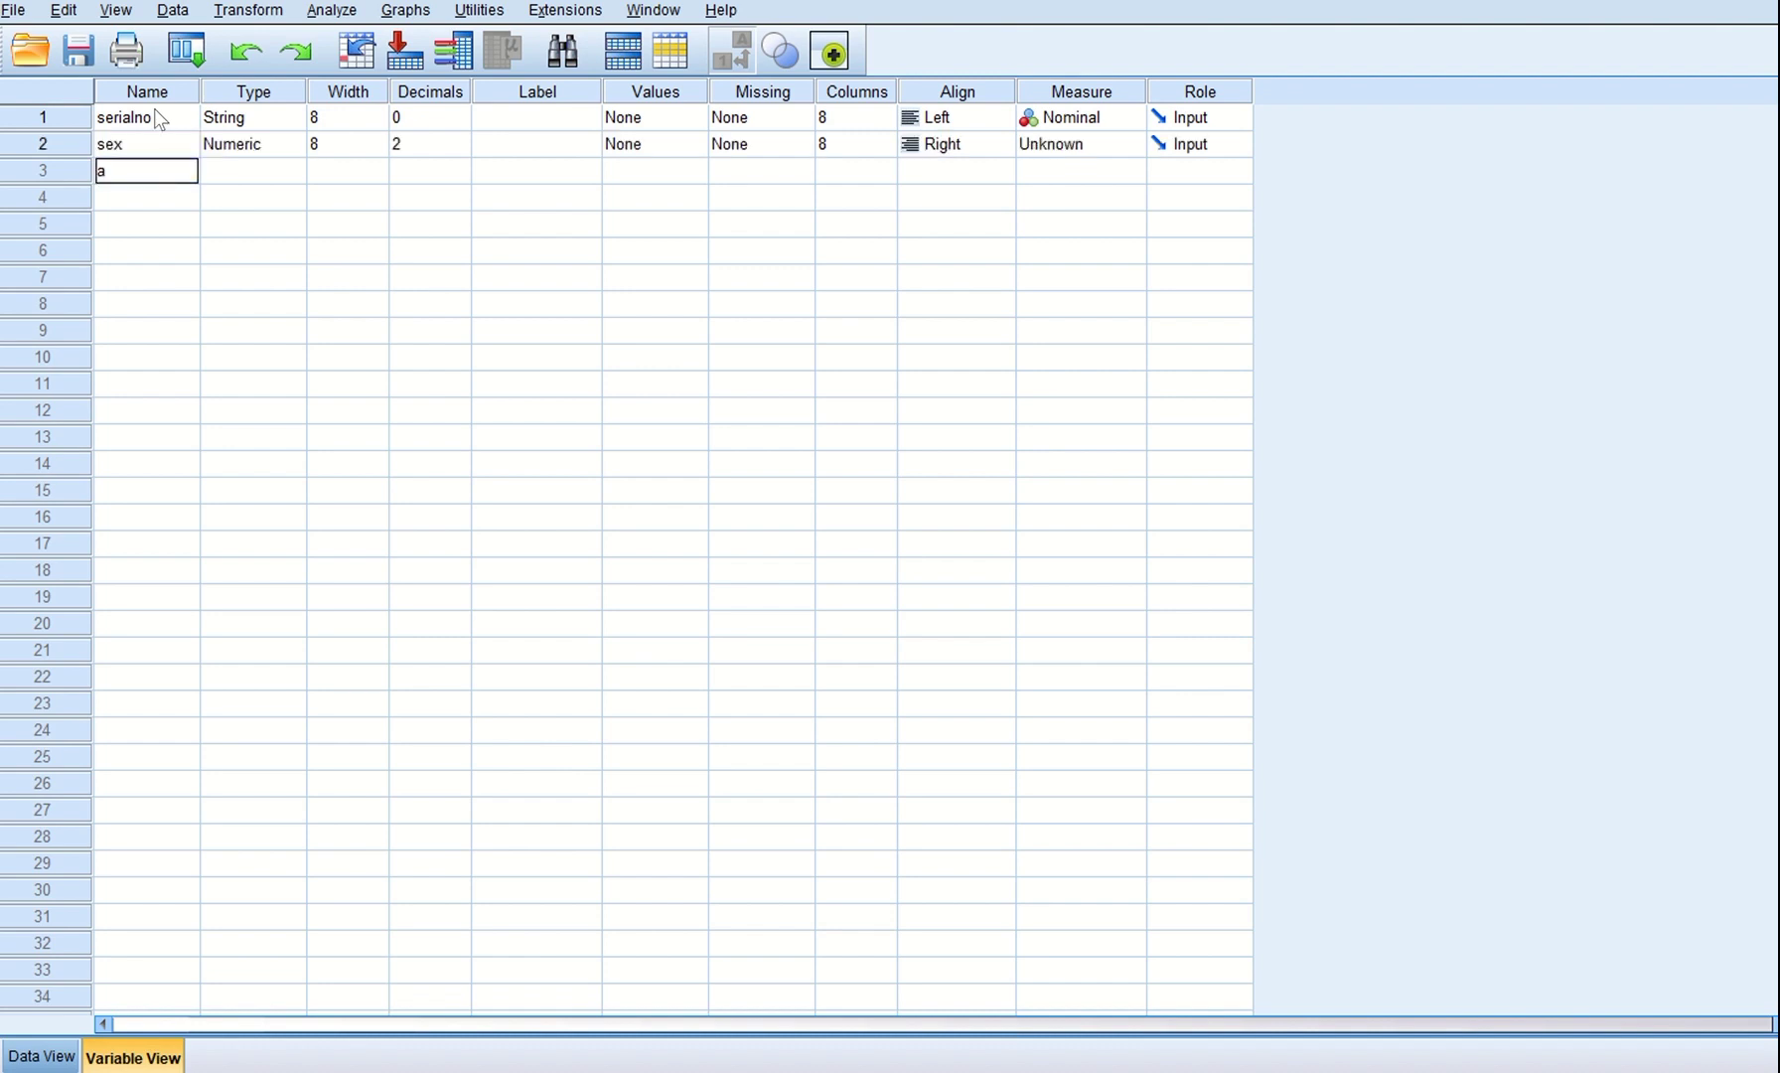
{"action": "key", "text": "Return"}
- Name the fourth and fifth variables weight and healthcard
{"action": "type", "text": "w"}
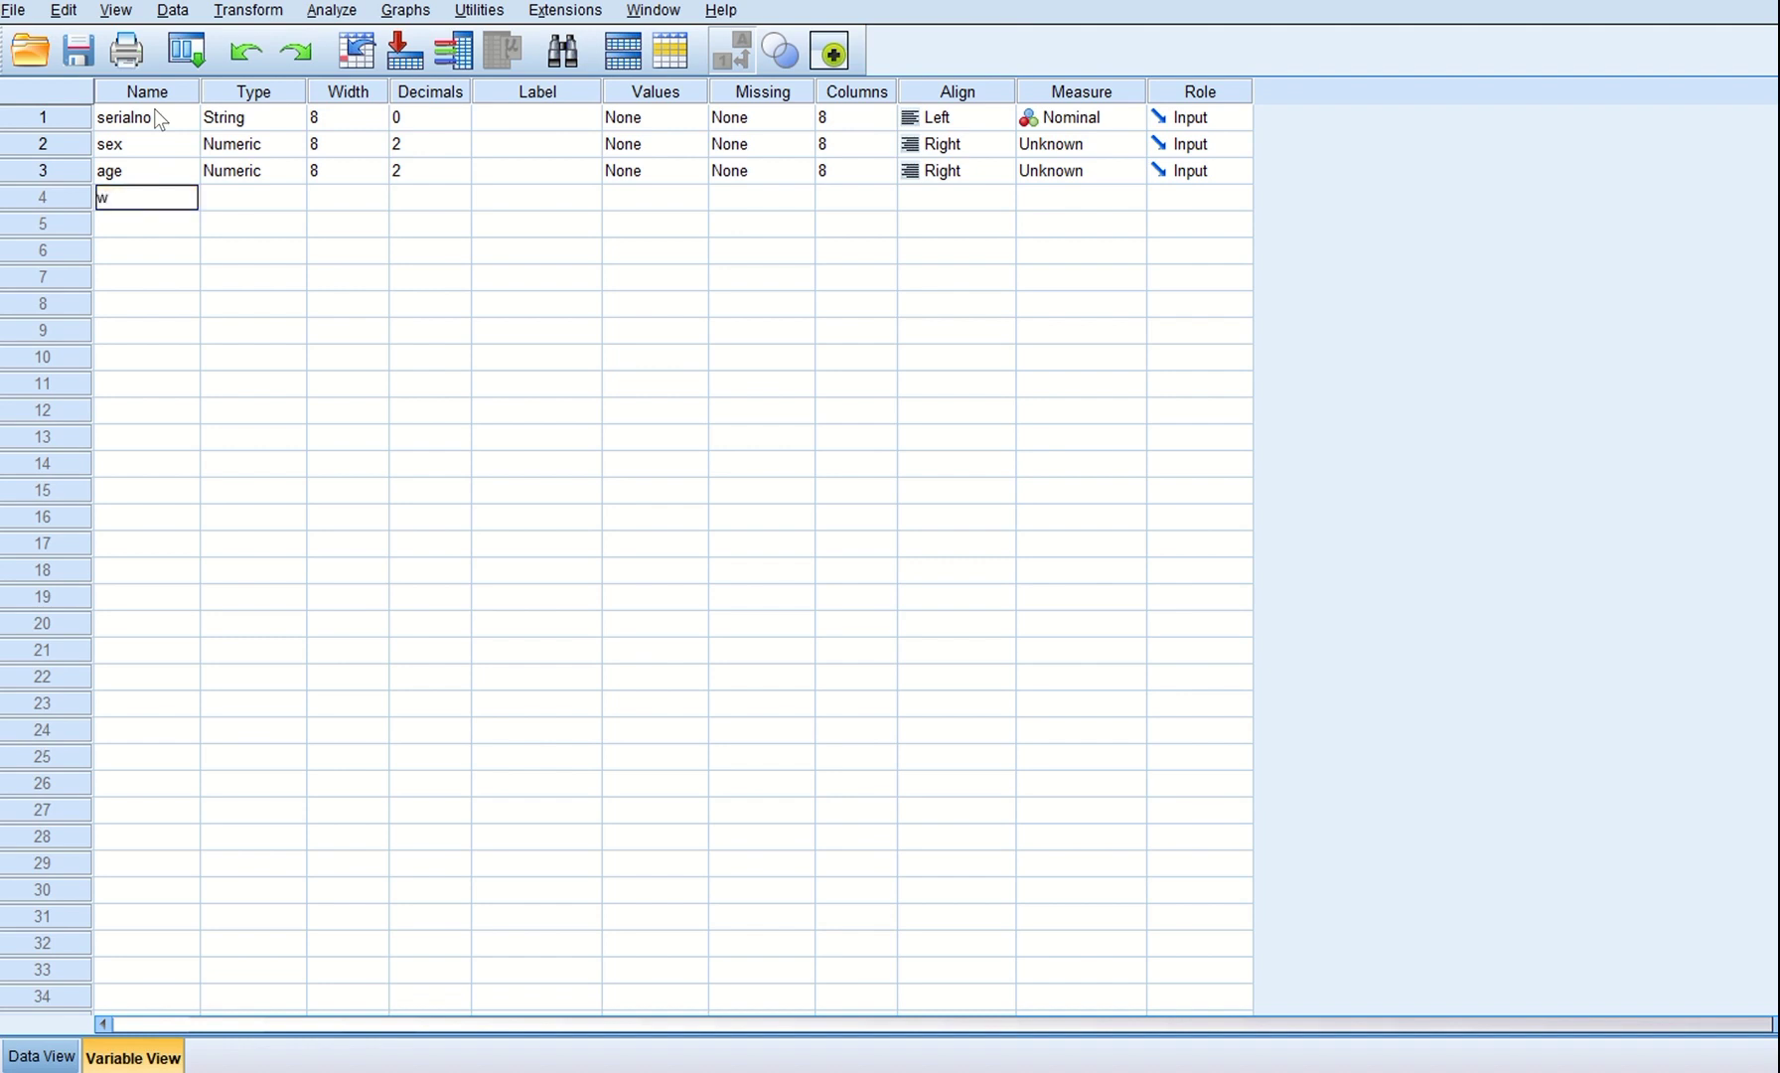
{"action": "type", "text": "eight"}
{"action": "key", "text": "Return"}
{"action": "type", "text": "hea"}
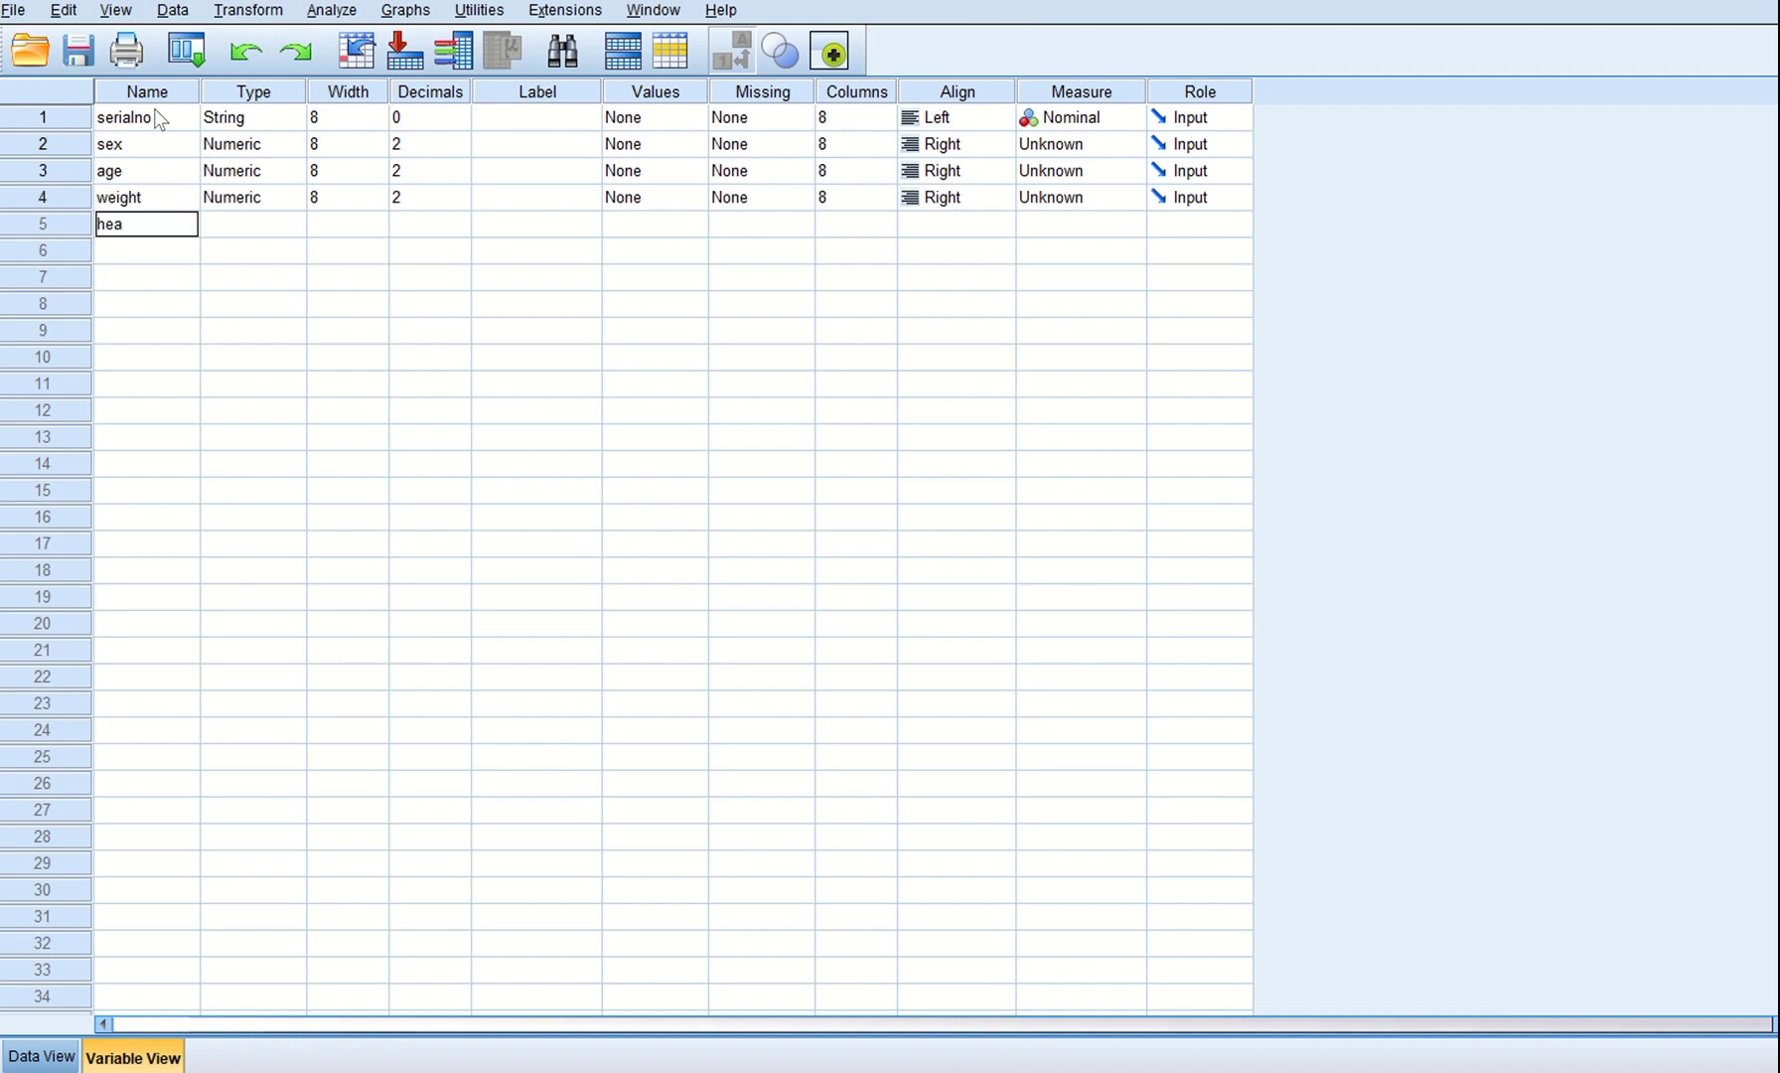
{"action": "type", "text": "lth card"}
{"action": "left_click", "coordinate": [150, 224]}
{"action": "key", "text": "BackSpace"}
- Change the serialno variable's type to Numeric
{"action": "left_click", "coordinate": [240, 100]}
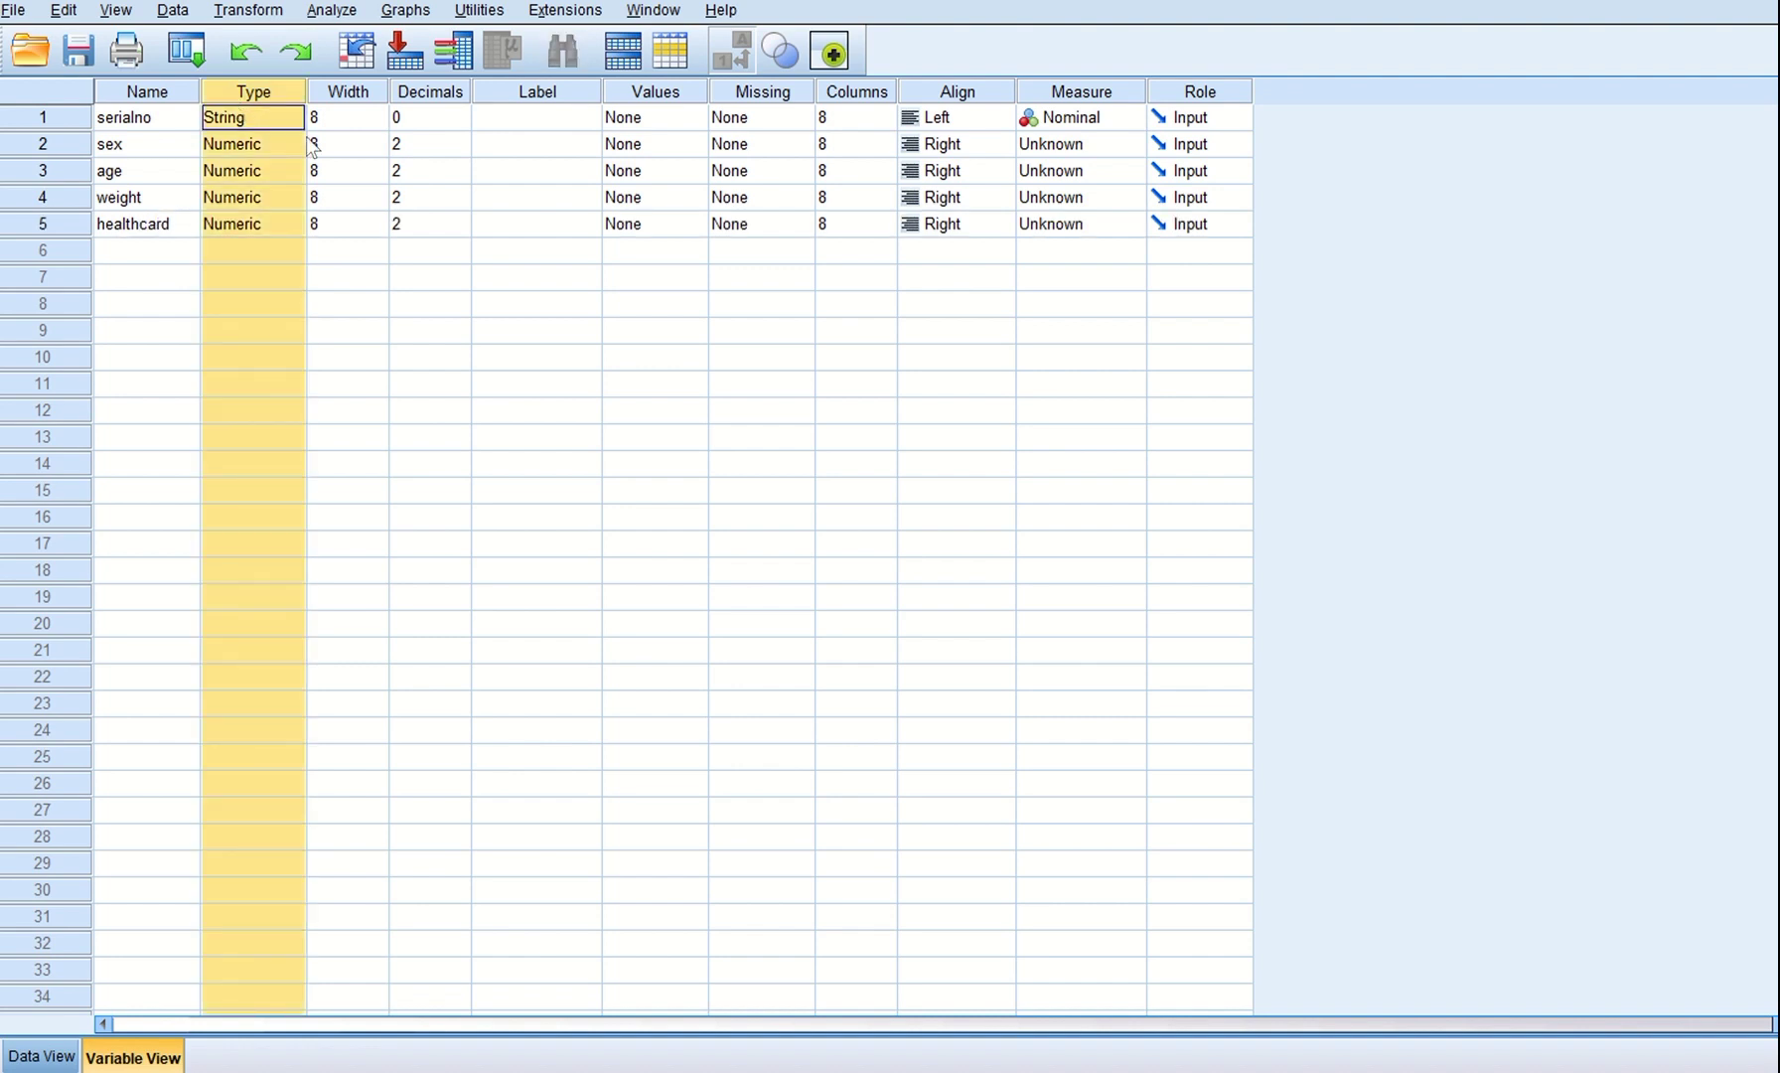
{"action": "left_click", "coordinate": [291, 117]}
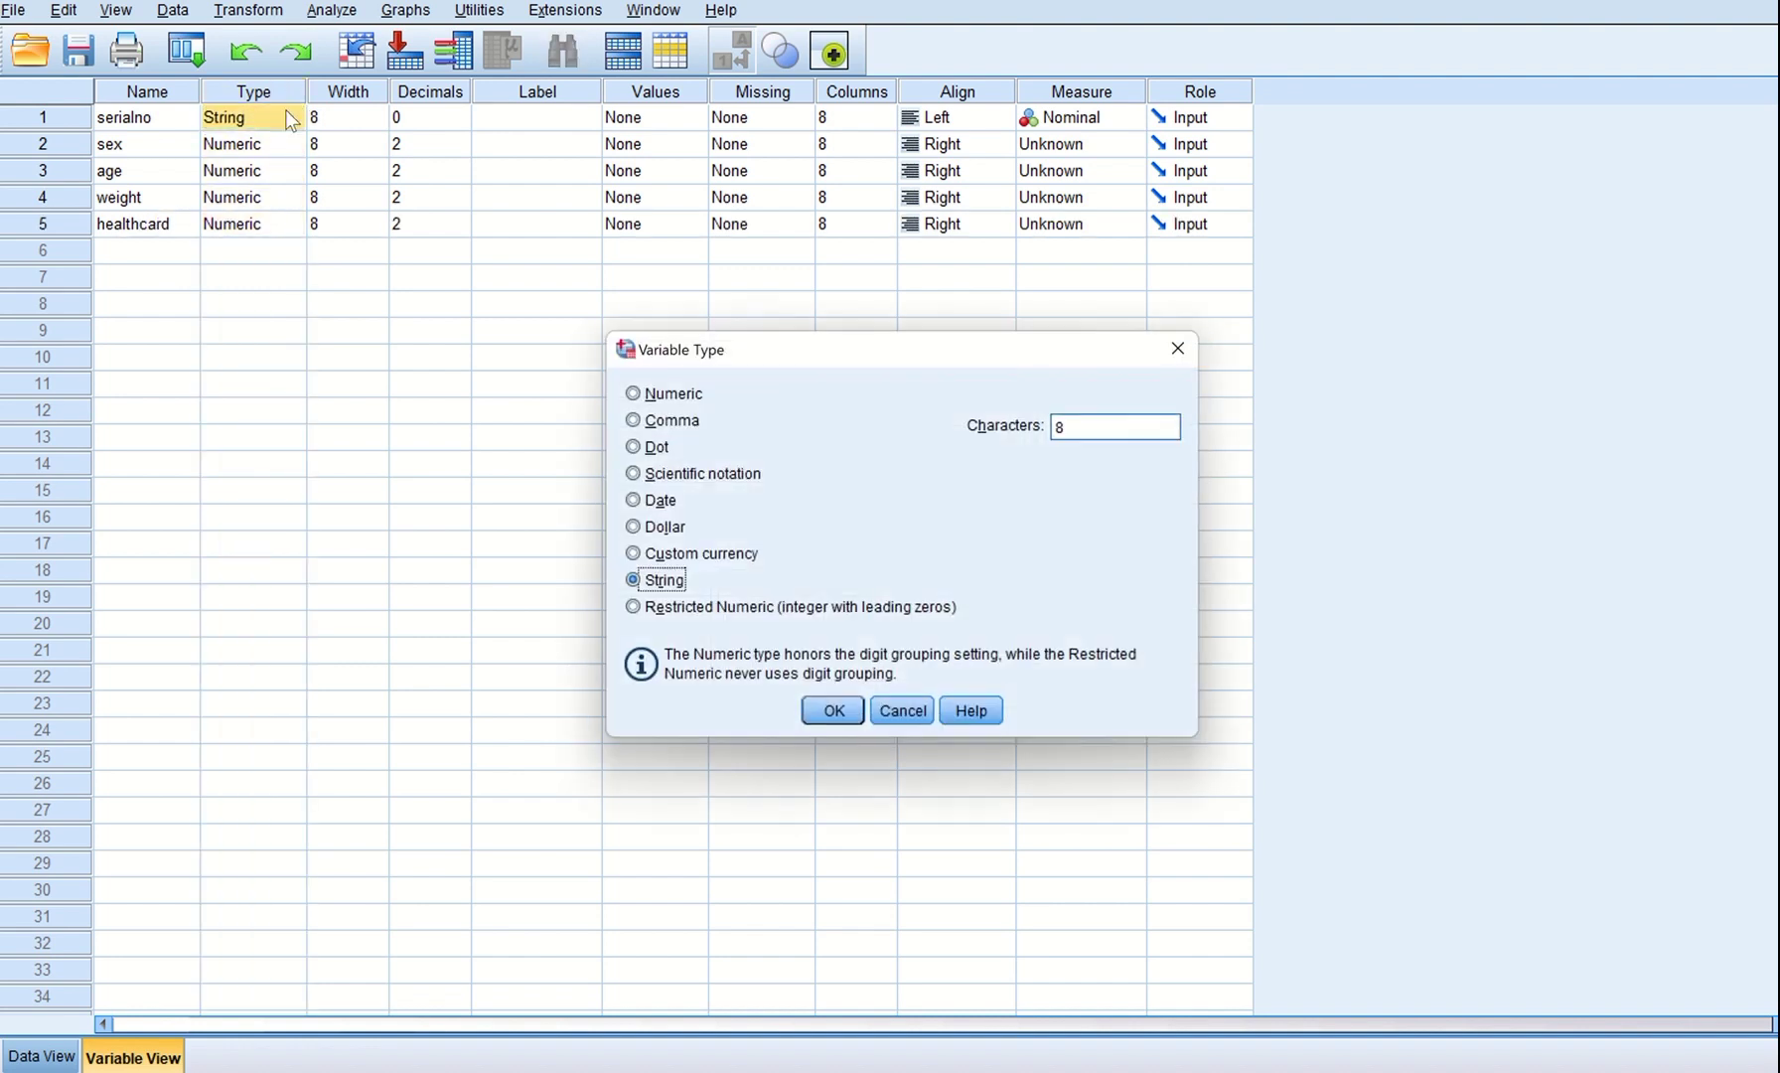
{"action": "left_click", "coordinate": [1174, 350]}
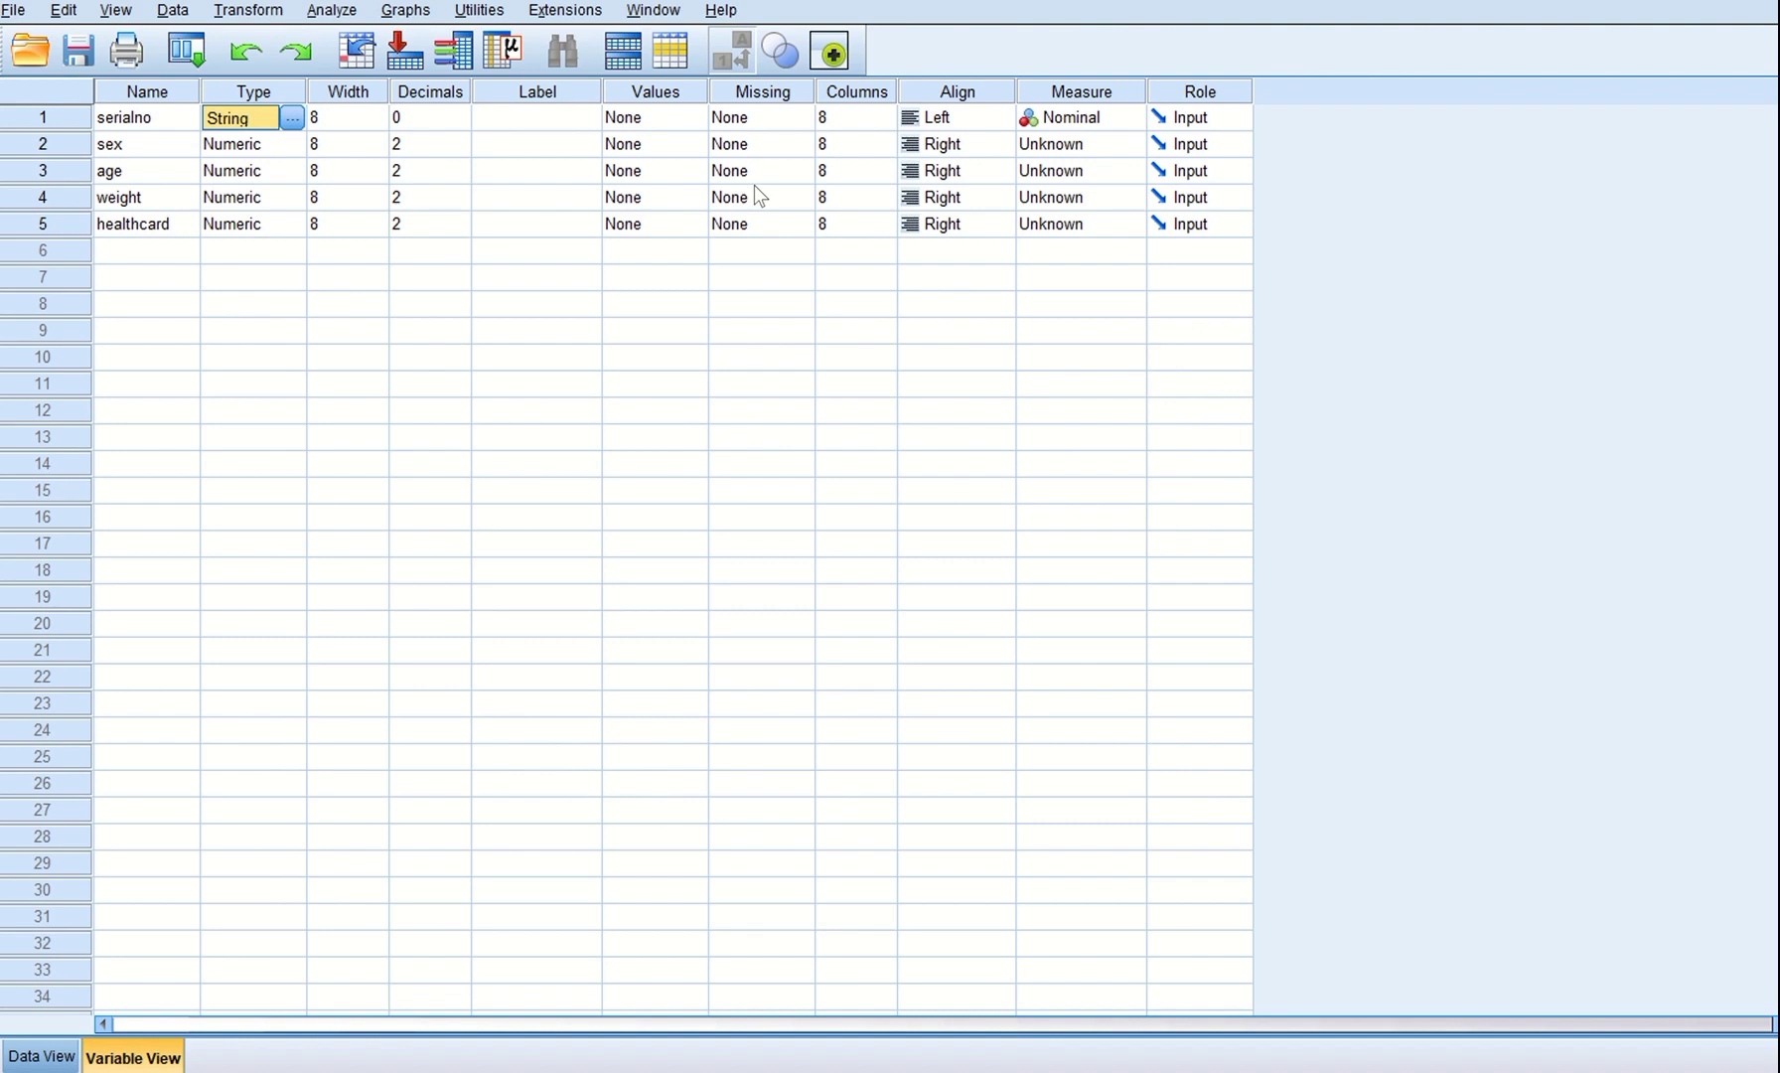
{"action": "left_click", "coordinate": [298, 119]}
{"action": "left_click", "coordinate": [656, 396]}
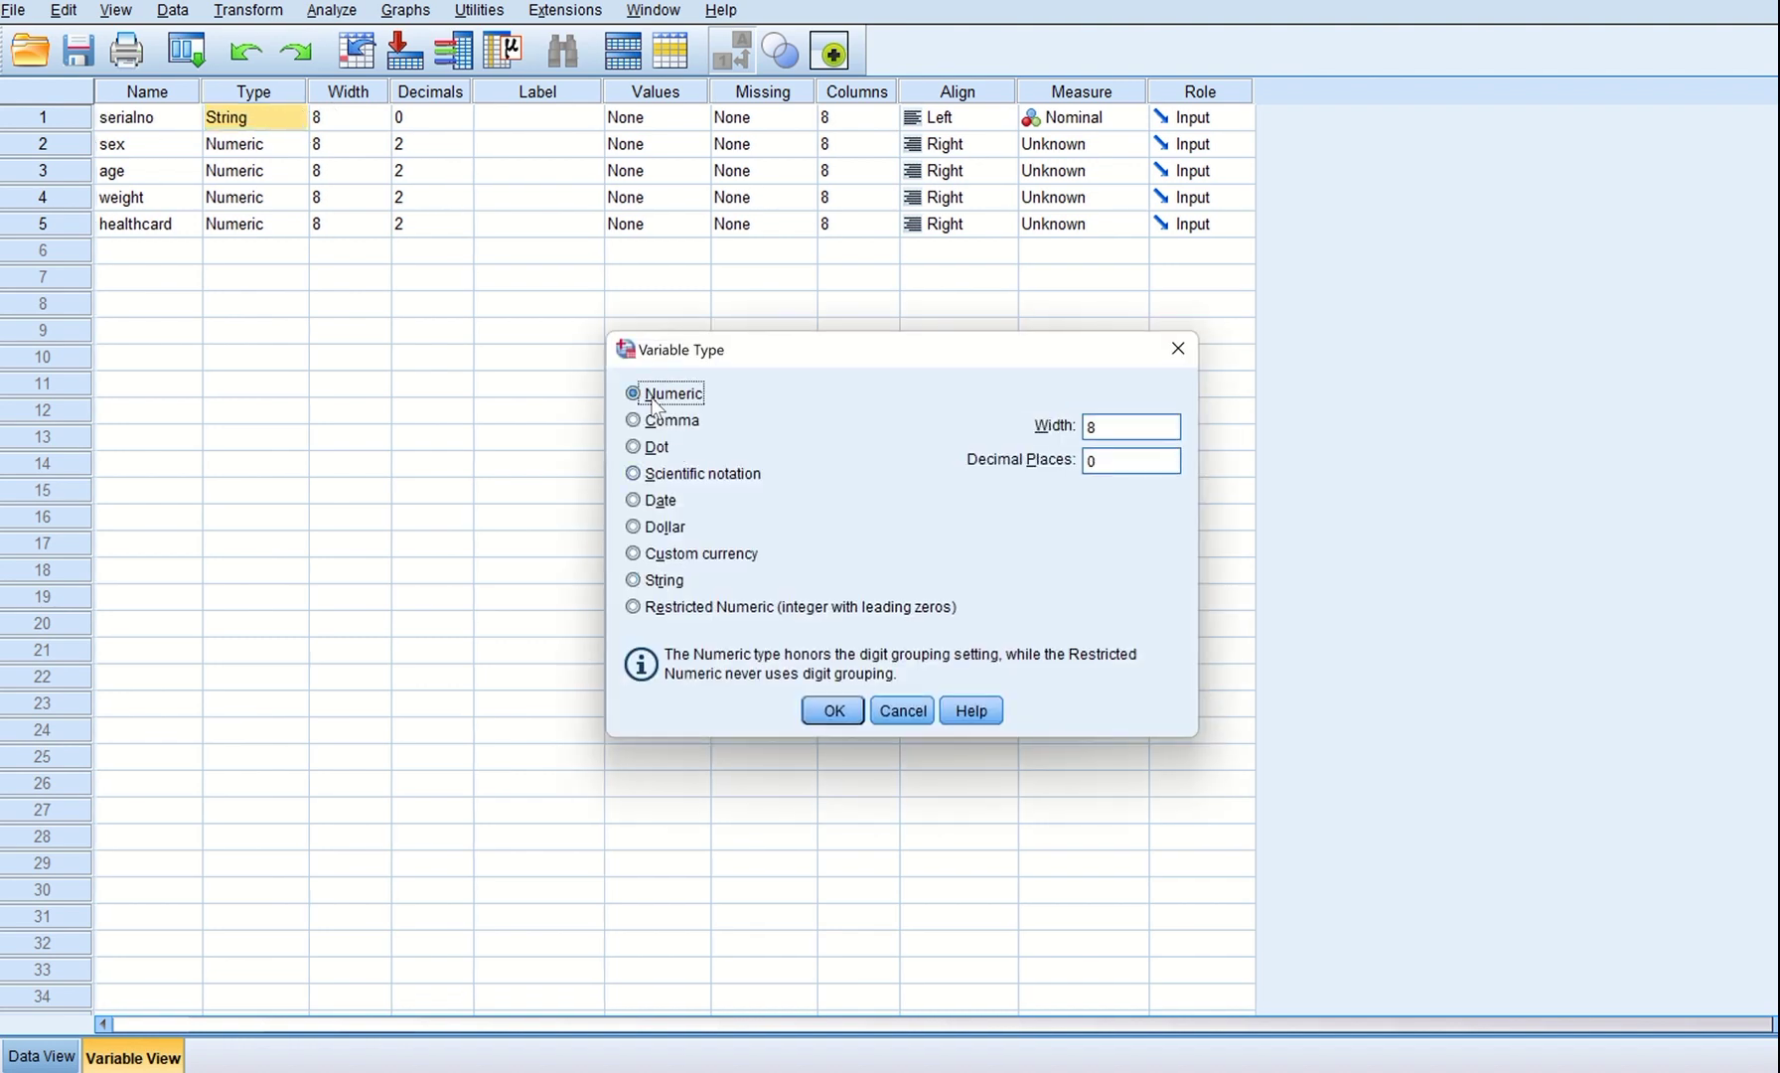
{"action": "left_click", "coordinate": [835, 711]}
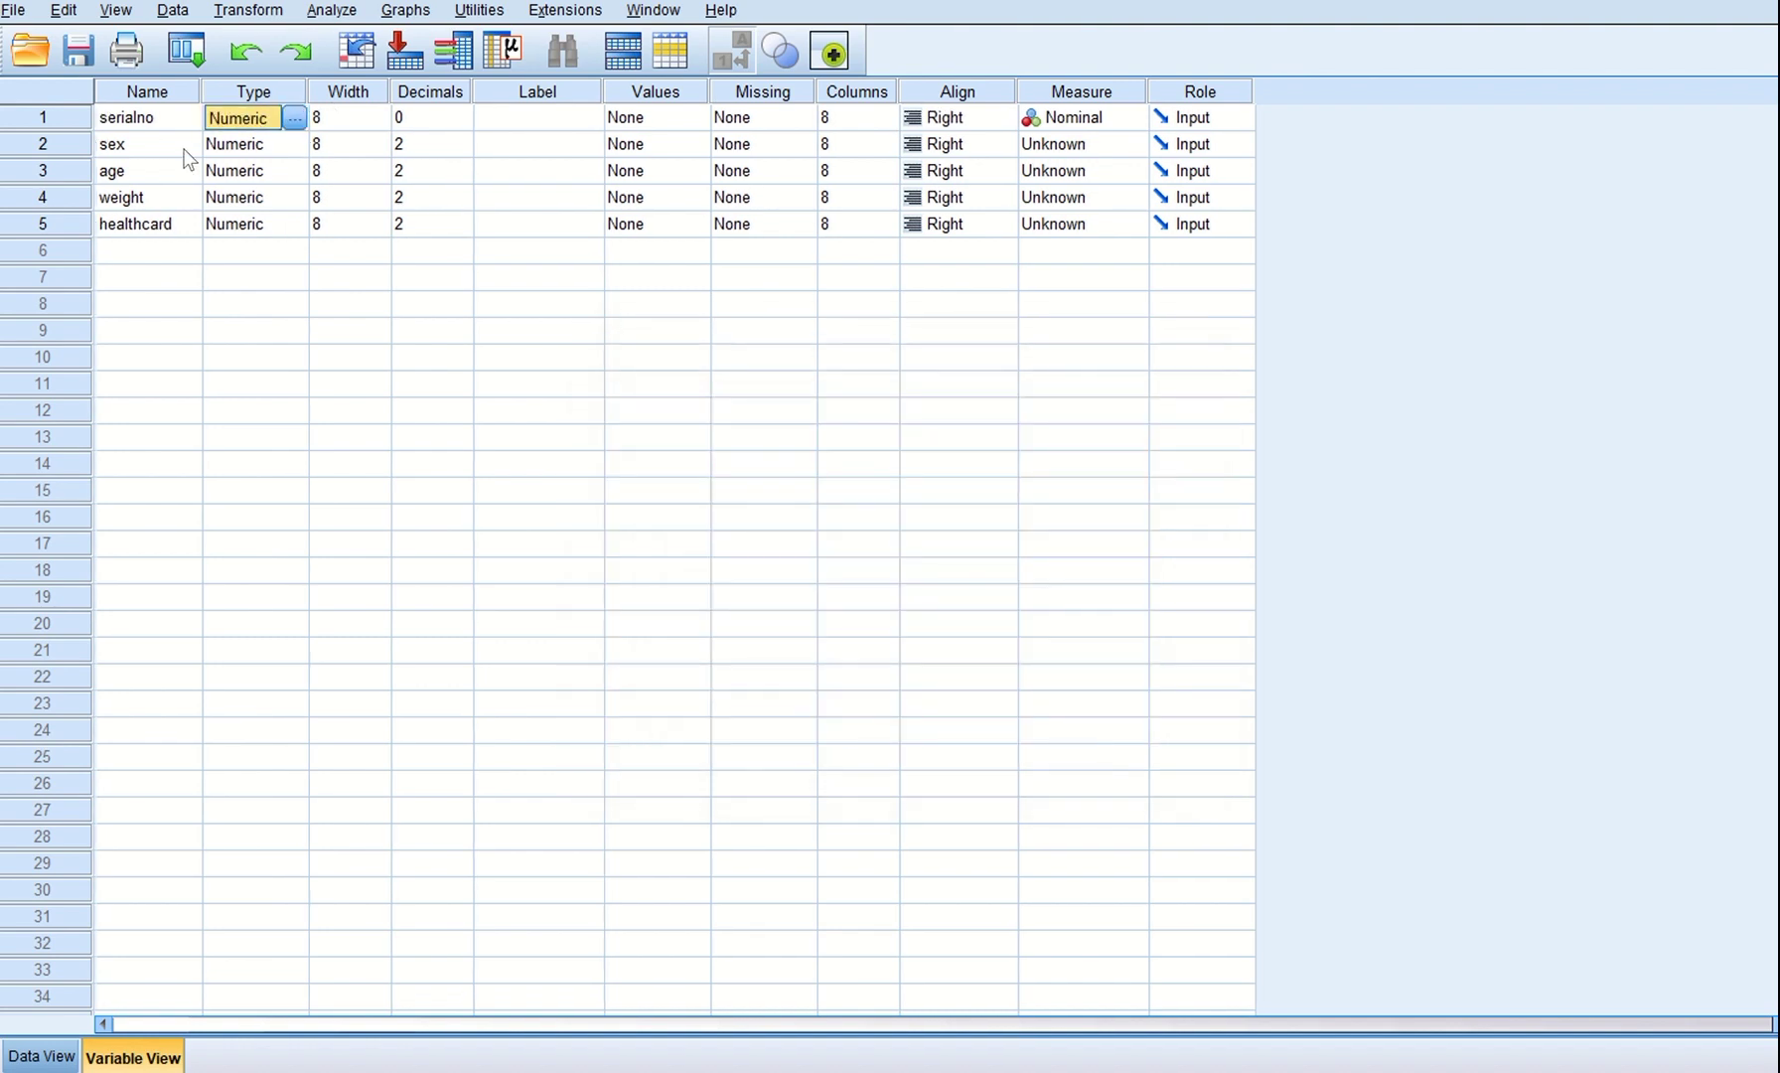
- Change the sex variable's type to String
{"action": "left_click", "coordinate": [226, 149]}
{"action": "left_click", "coordinate": [295, 145]}
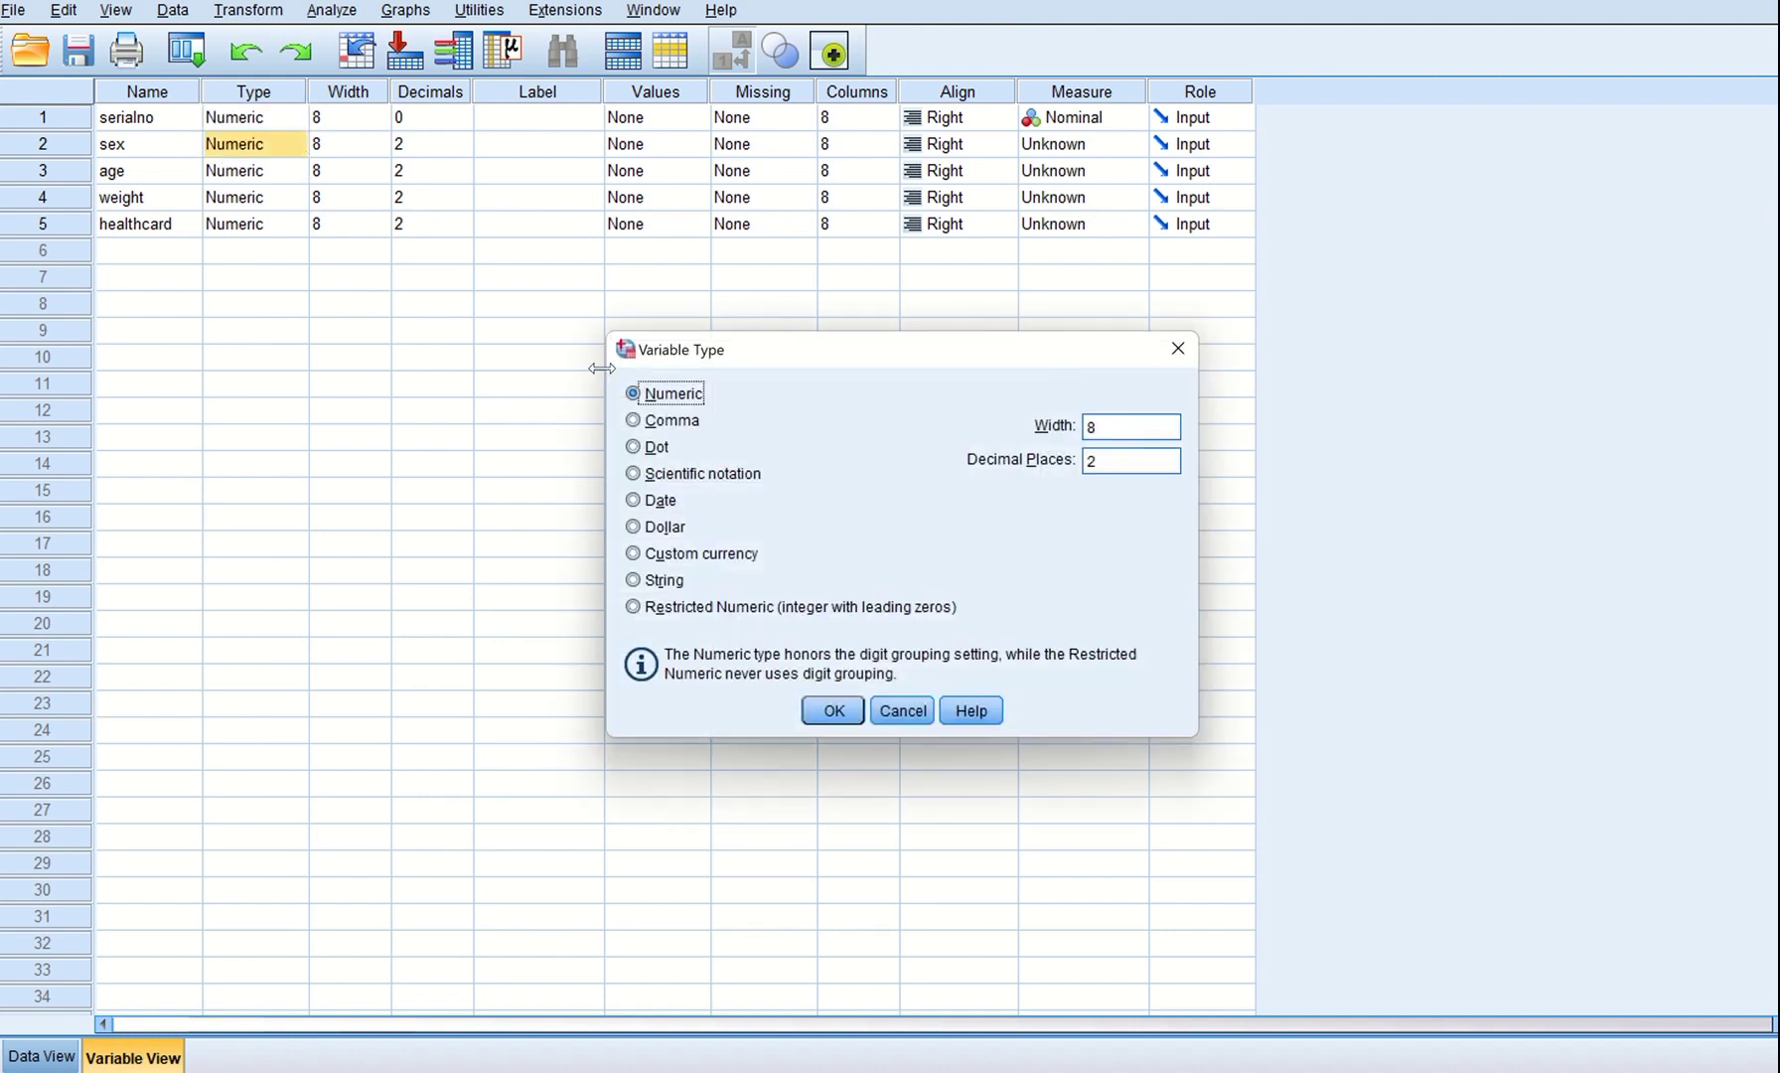
{"action": "left_click", "coordinate": [634, 582]}
{"action": "left_click", "coordinate": [834, 709]}
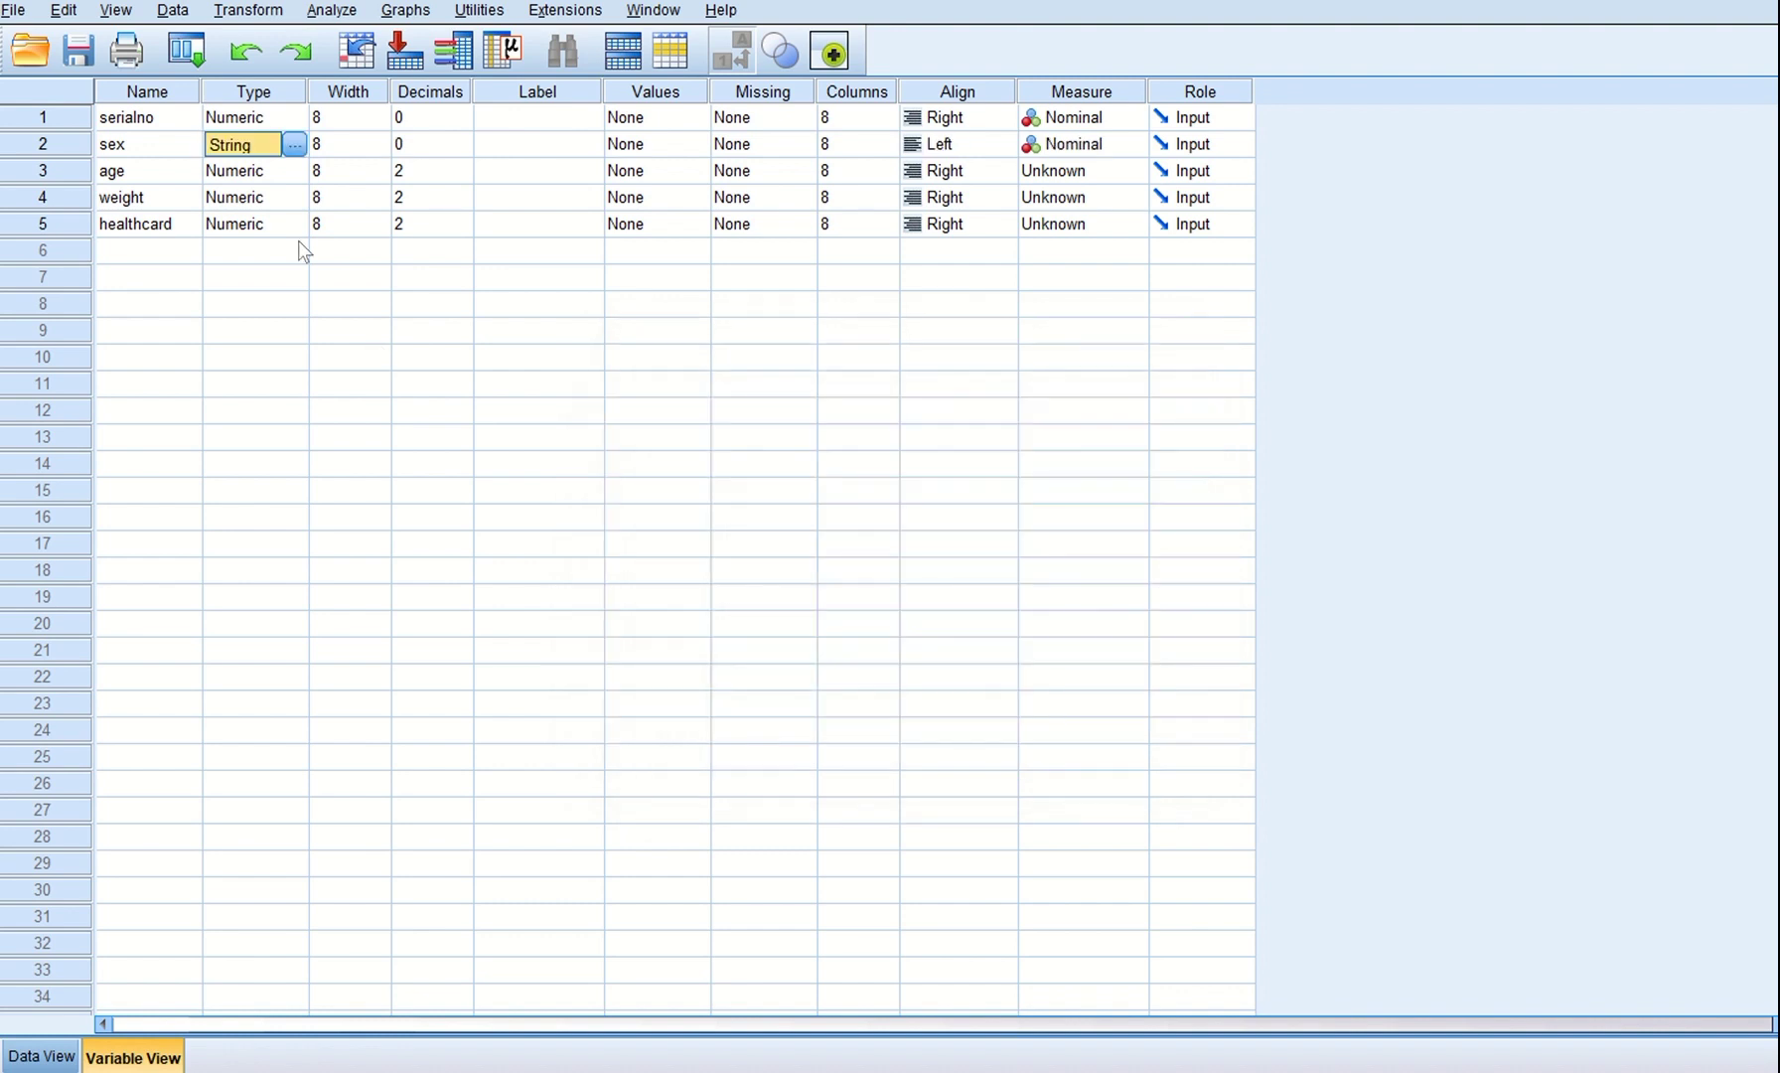
- Leave the age variable's type as it is and change the healthcard variable's type to String
{"action": "double_click", "coordinate": [284, 173]}
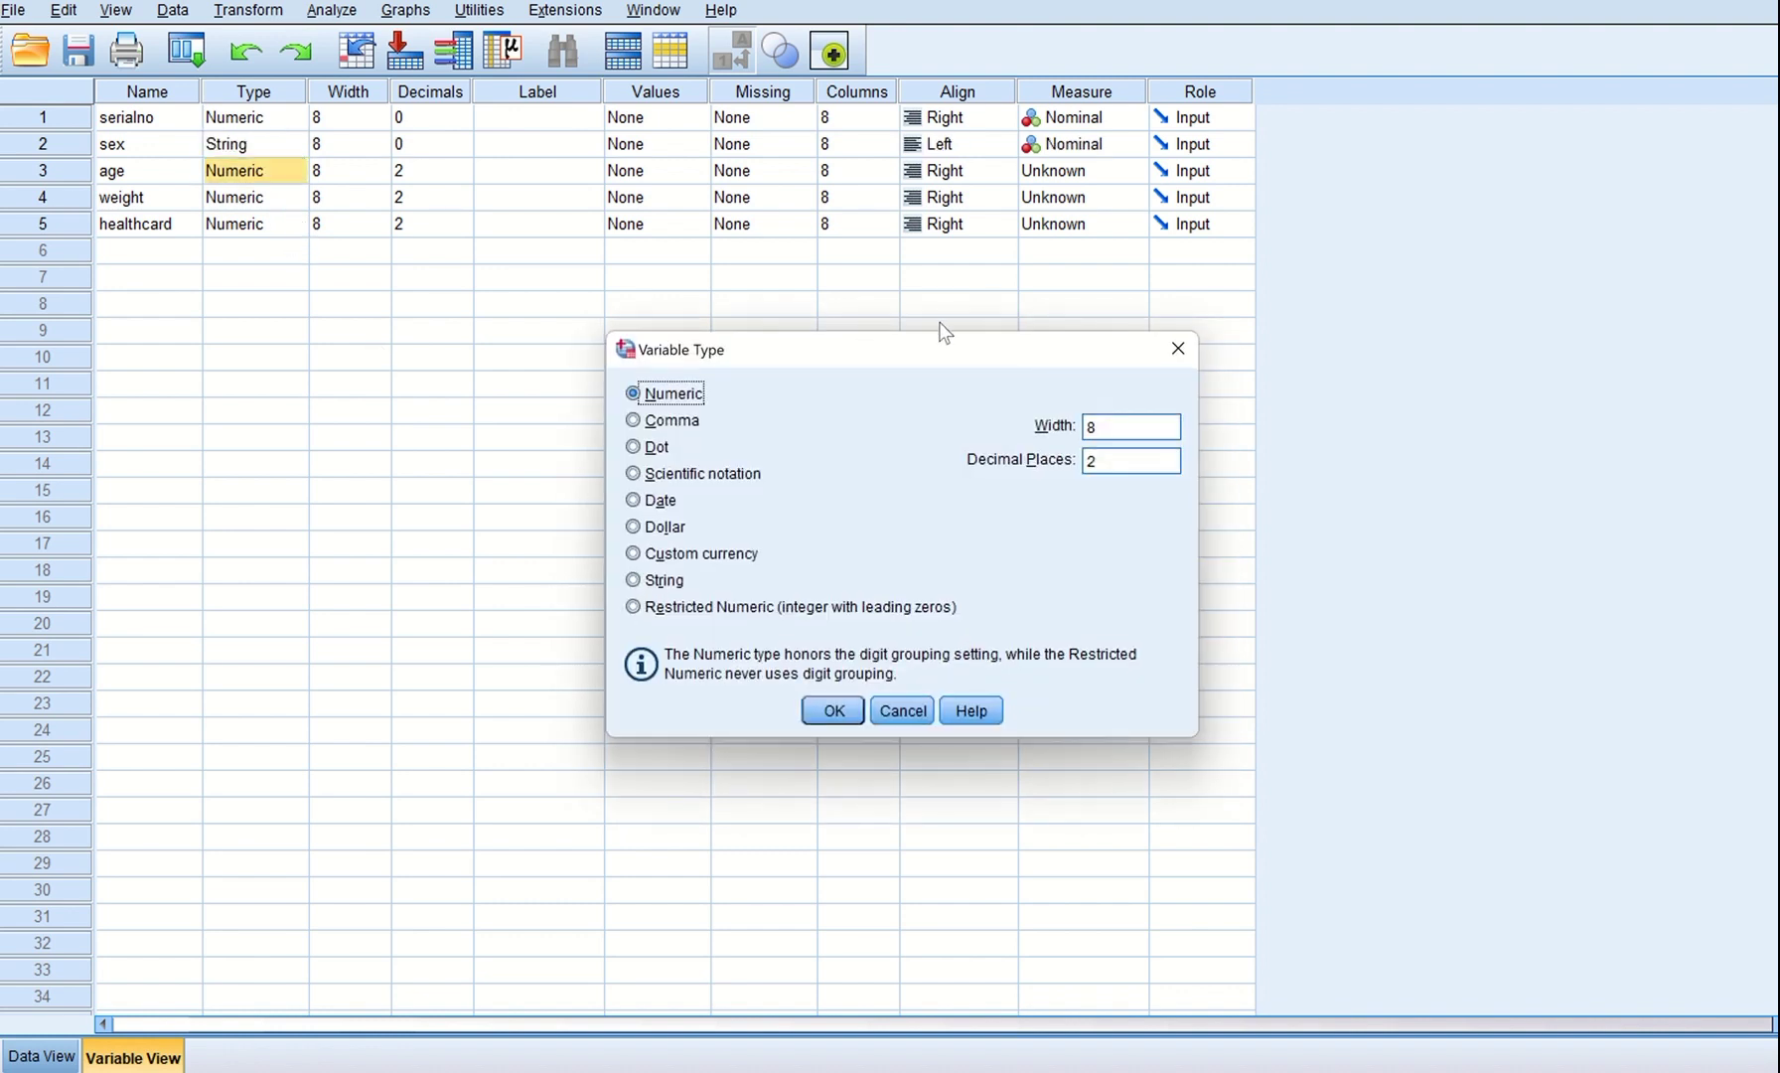
{"action": "left_click", "coordinate": [1158, 342]}
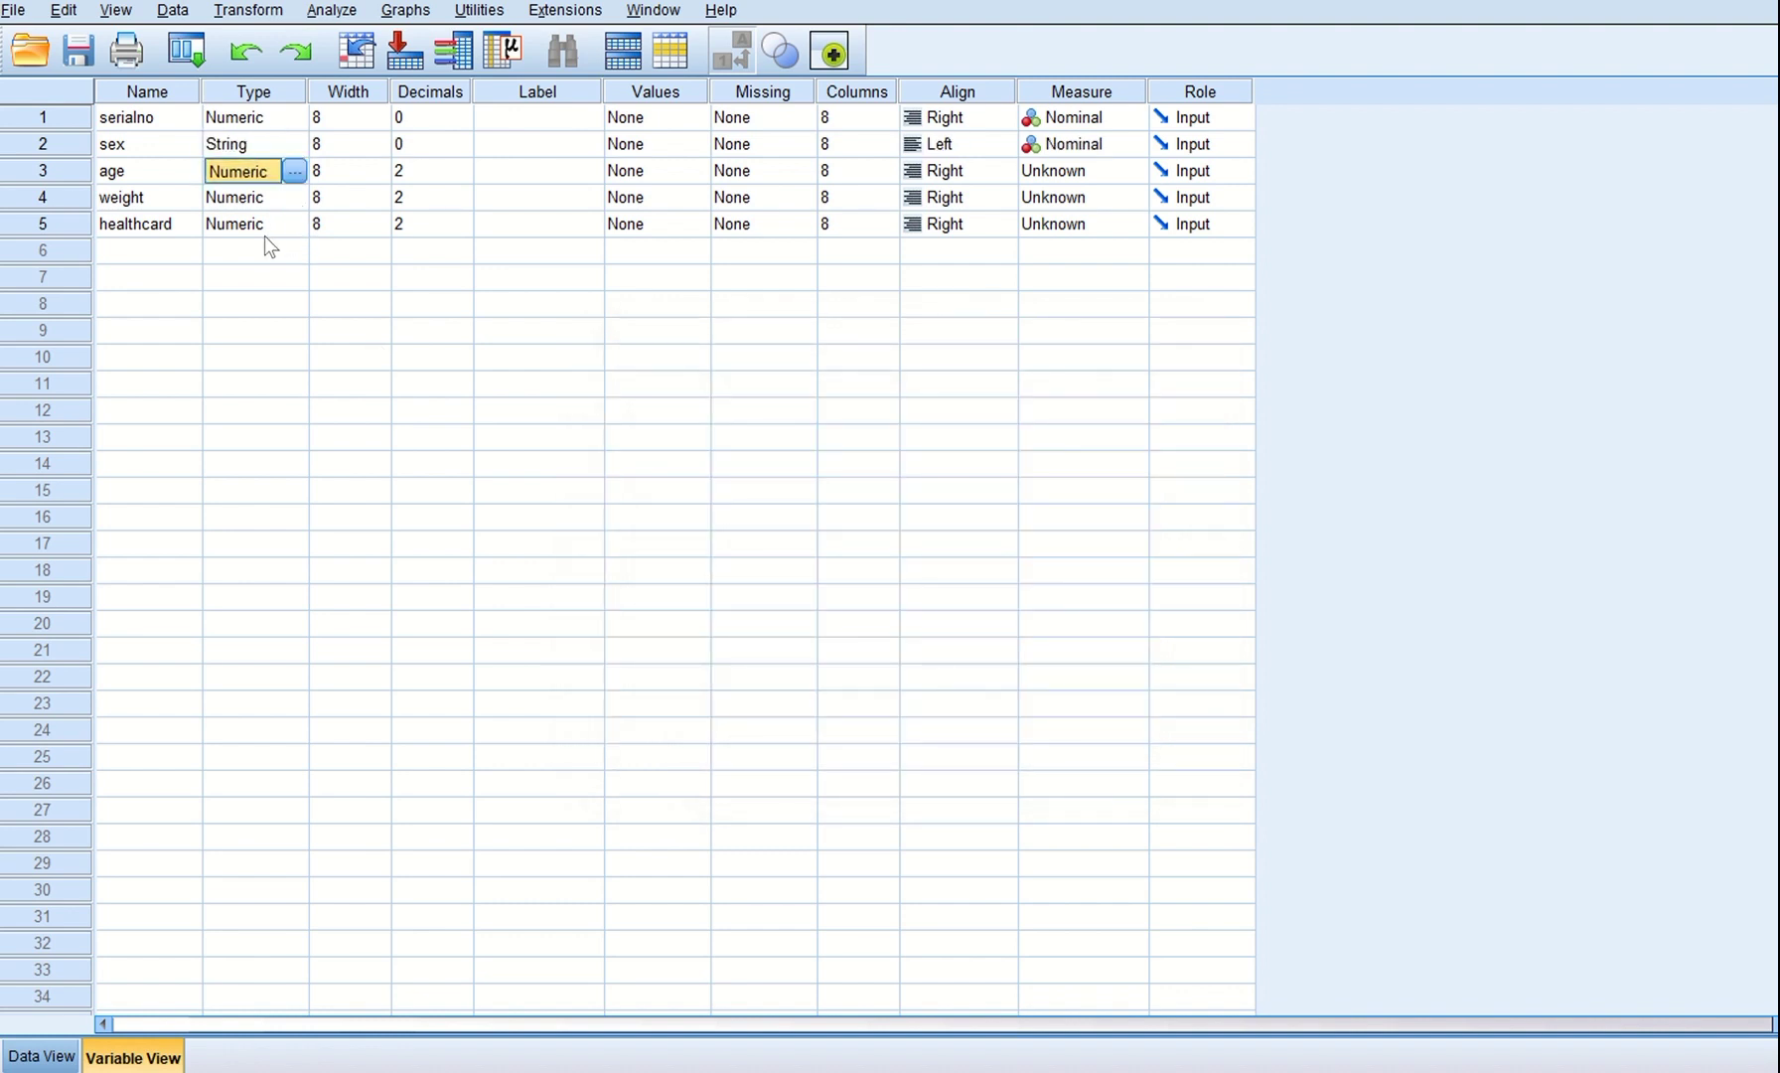
{"action": "left_click", "coordinate": [264, 233]}
{"action": "left_click", "coordinate": [294, 225]}
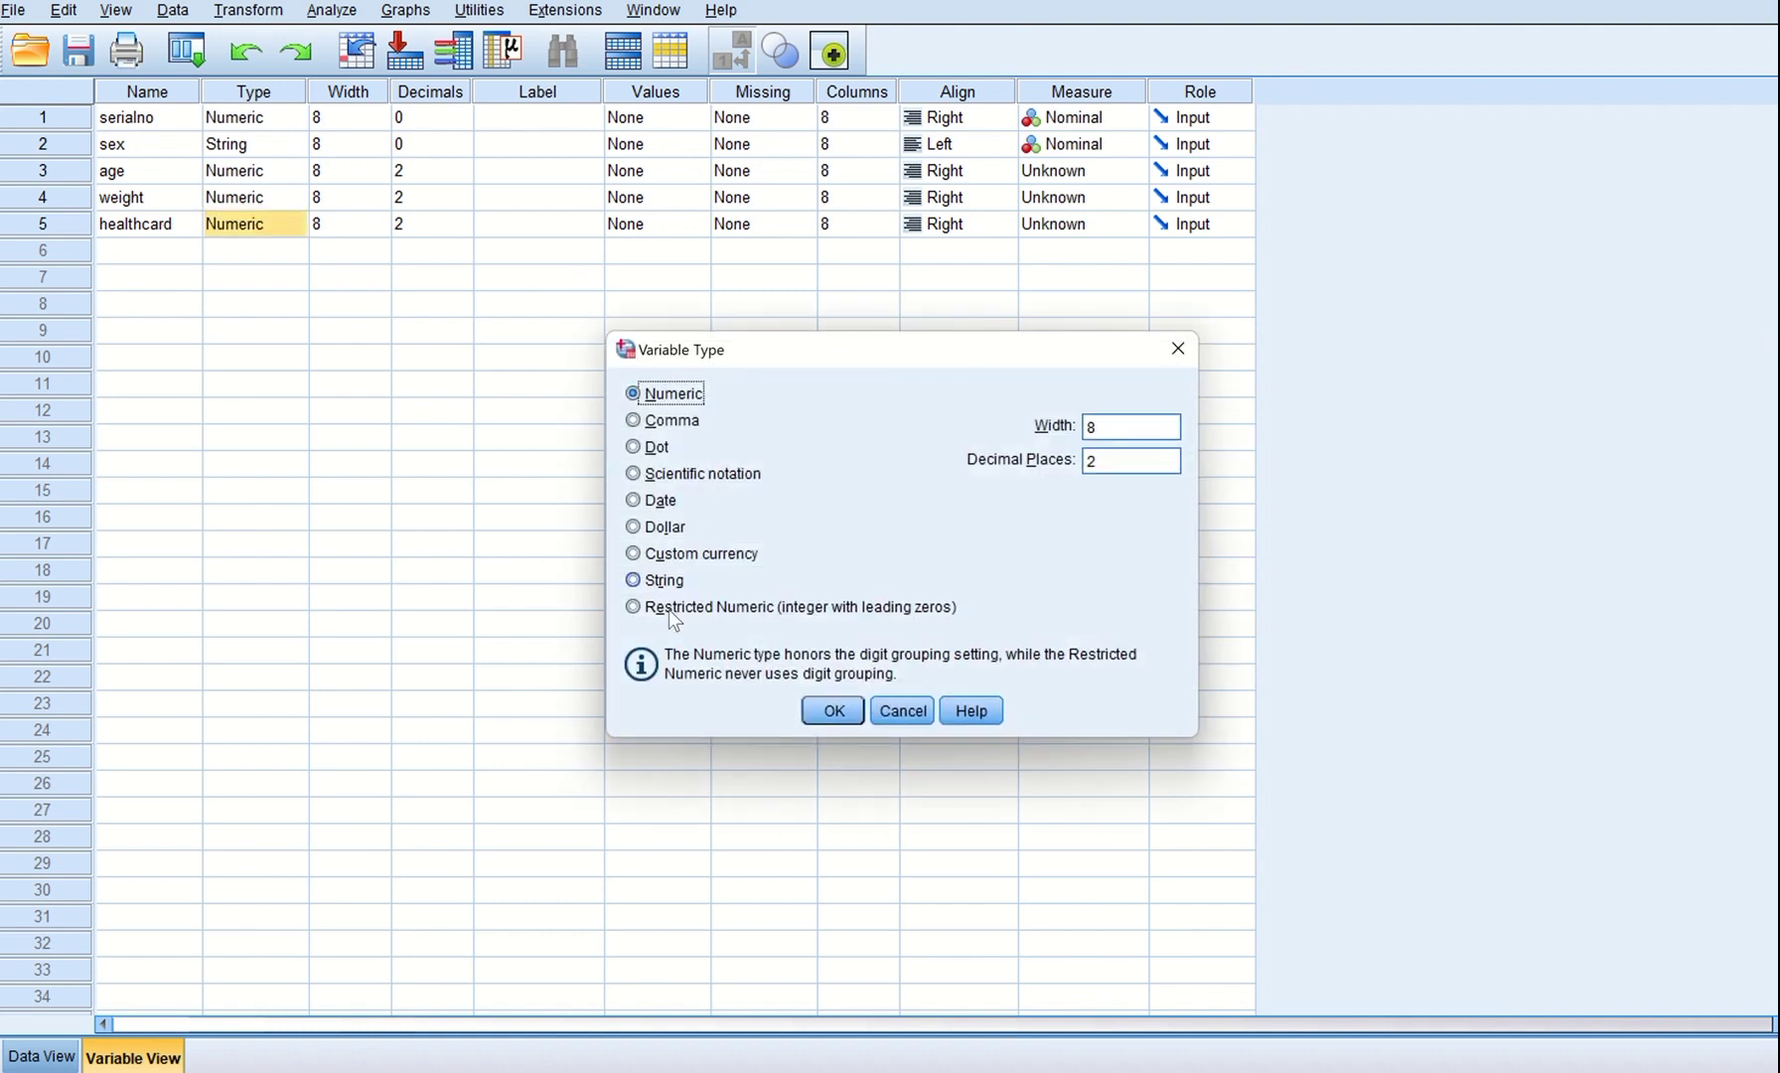
{"action": "left_click", "coordinate": [656, 580]}
{"action": "left_click", "coordinate": [840, 707]}
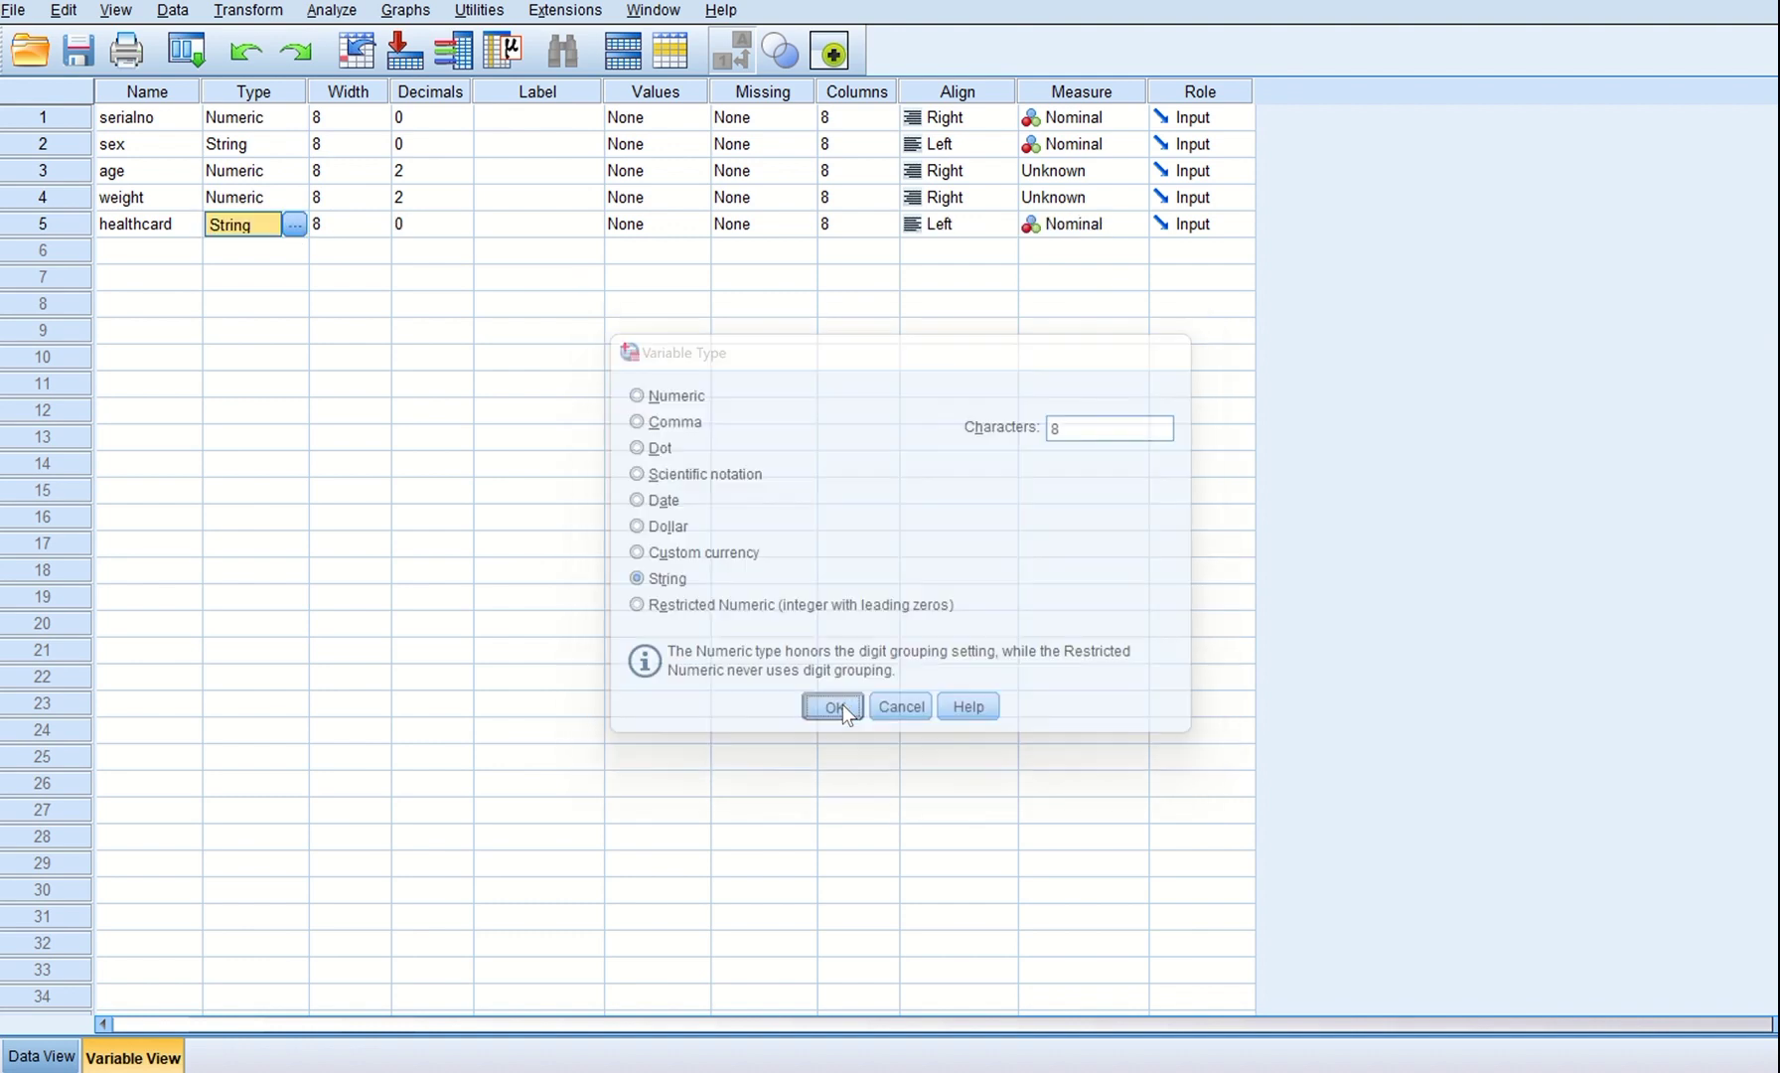
{"action": "left_click", "coordinate": [350, 117]}
{"action": "key", "text": "BackSpace"}
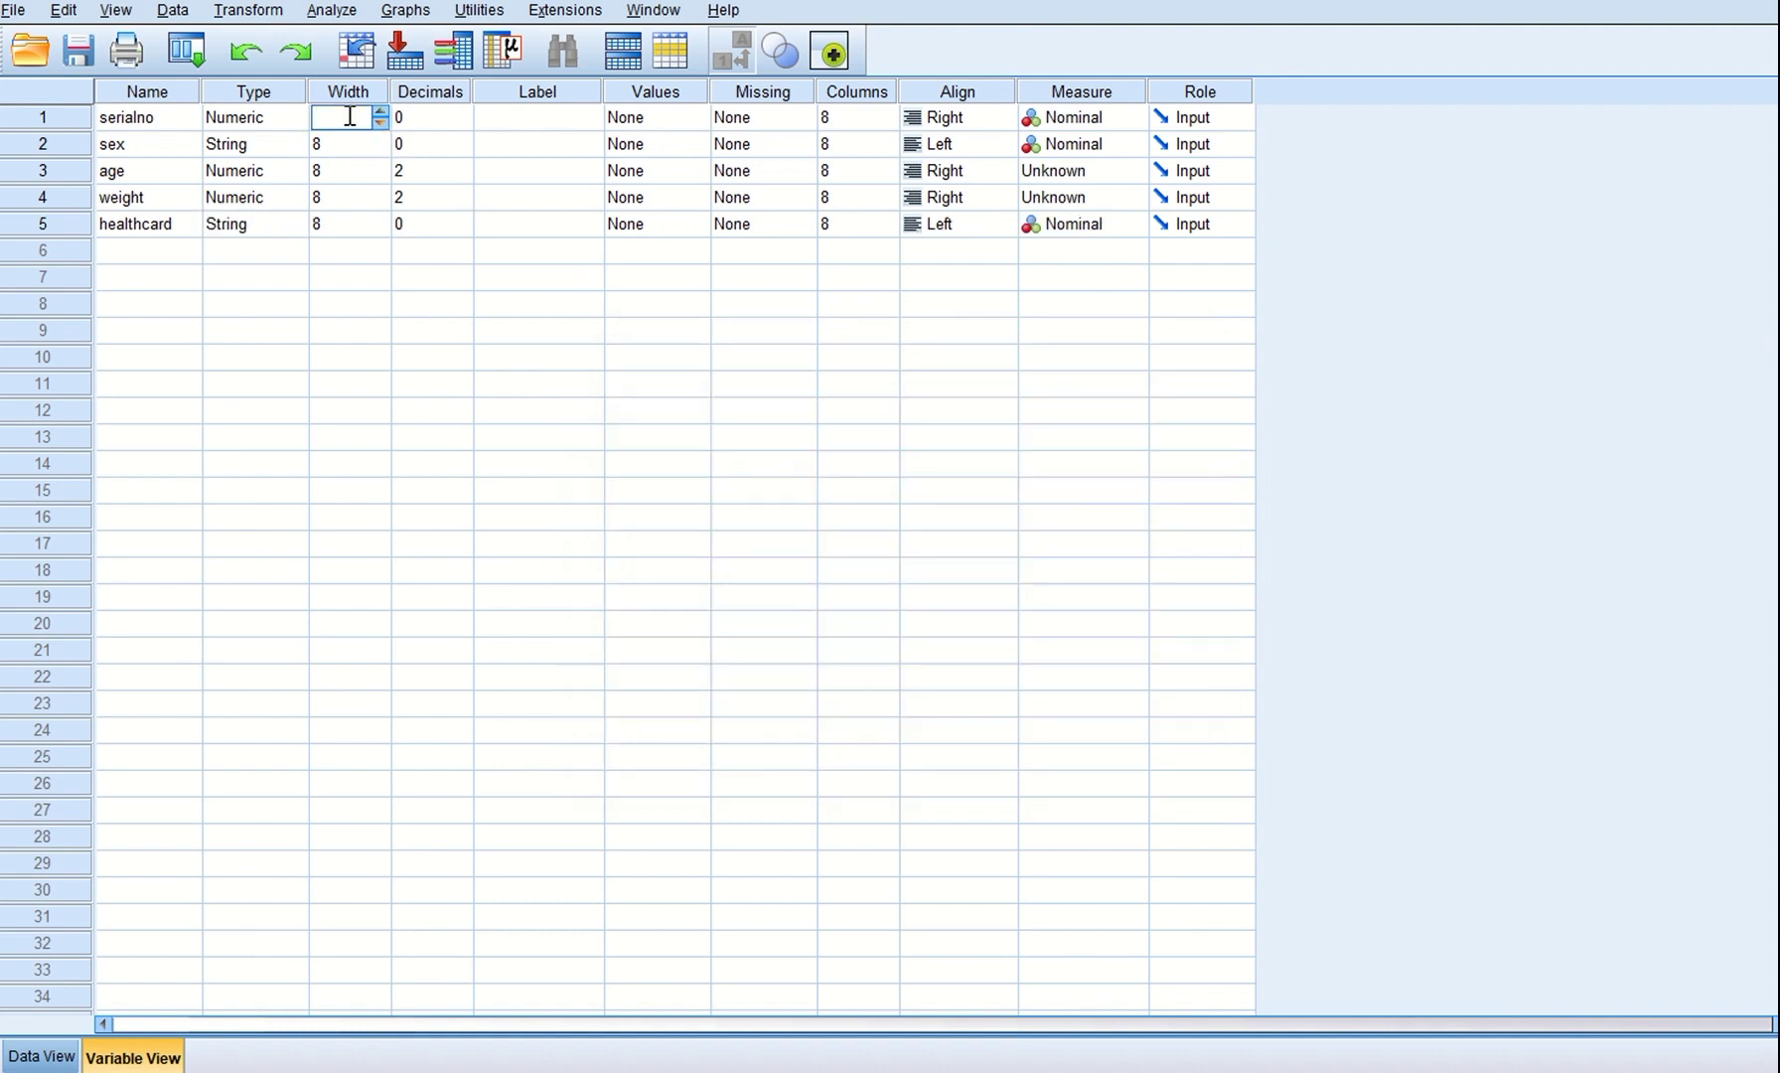
{"action": "key", "text": "Return"}
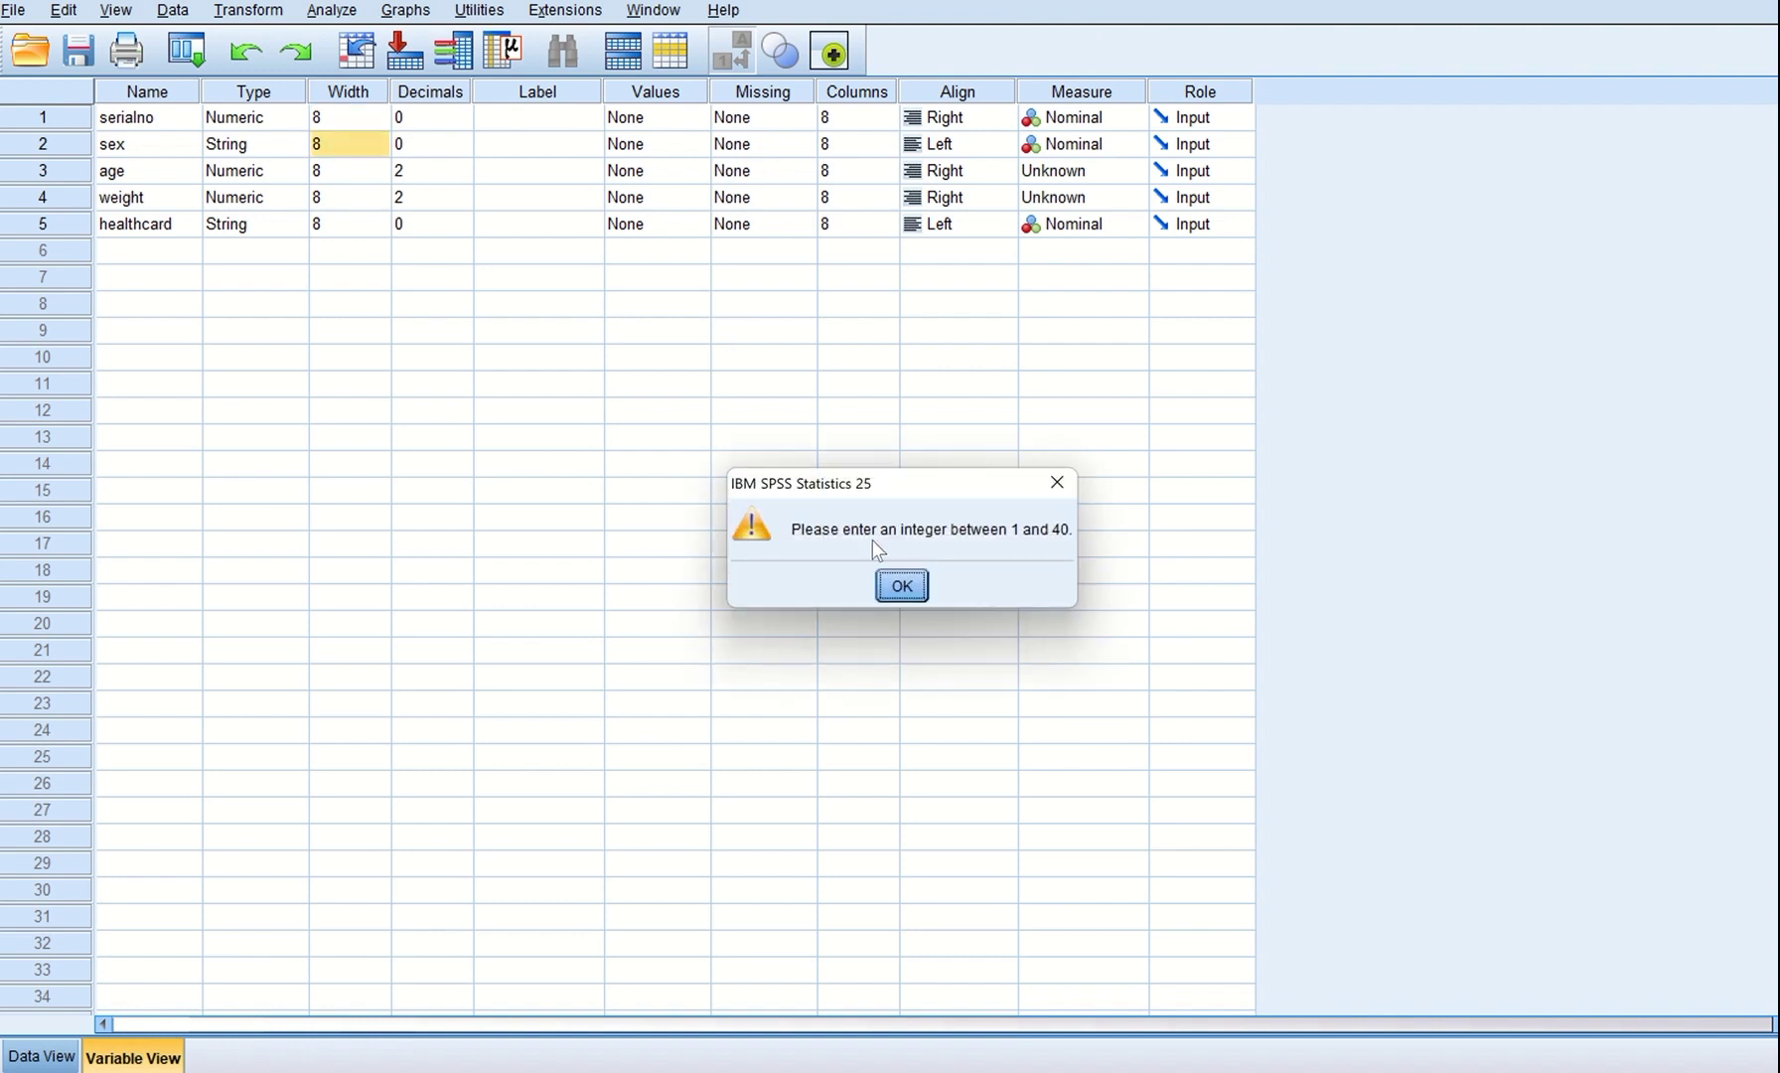
{"action": "left_click", "coordinate": [901, 586]}
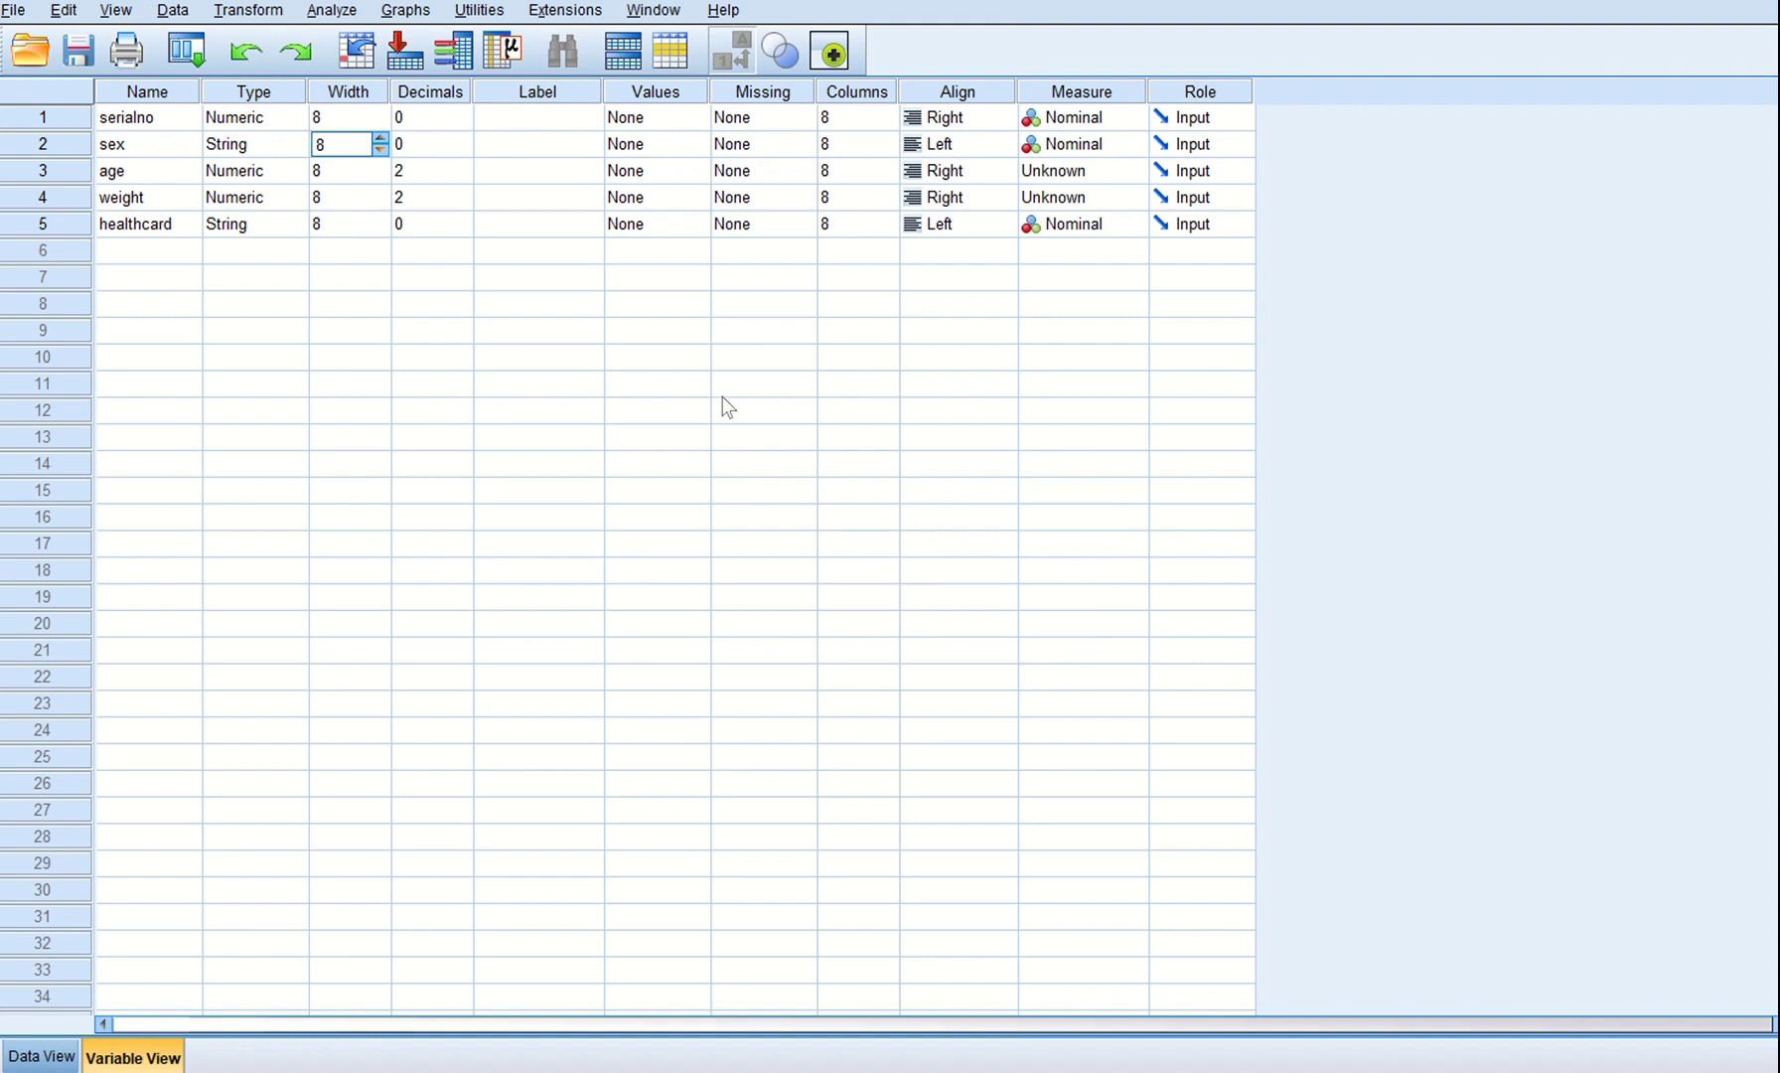
- Reduce the decimals of the age and weight variables to 0
{"action": "left_click", "coordinate": [436, 173]}
{"action": "left_click", "coordinate": [462, 176]}
{"action": "left_click", "coordinate": [462, 176]}
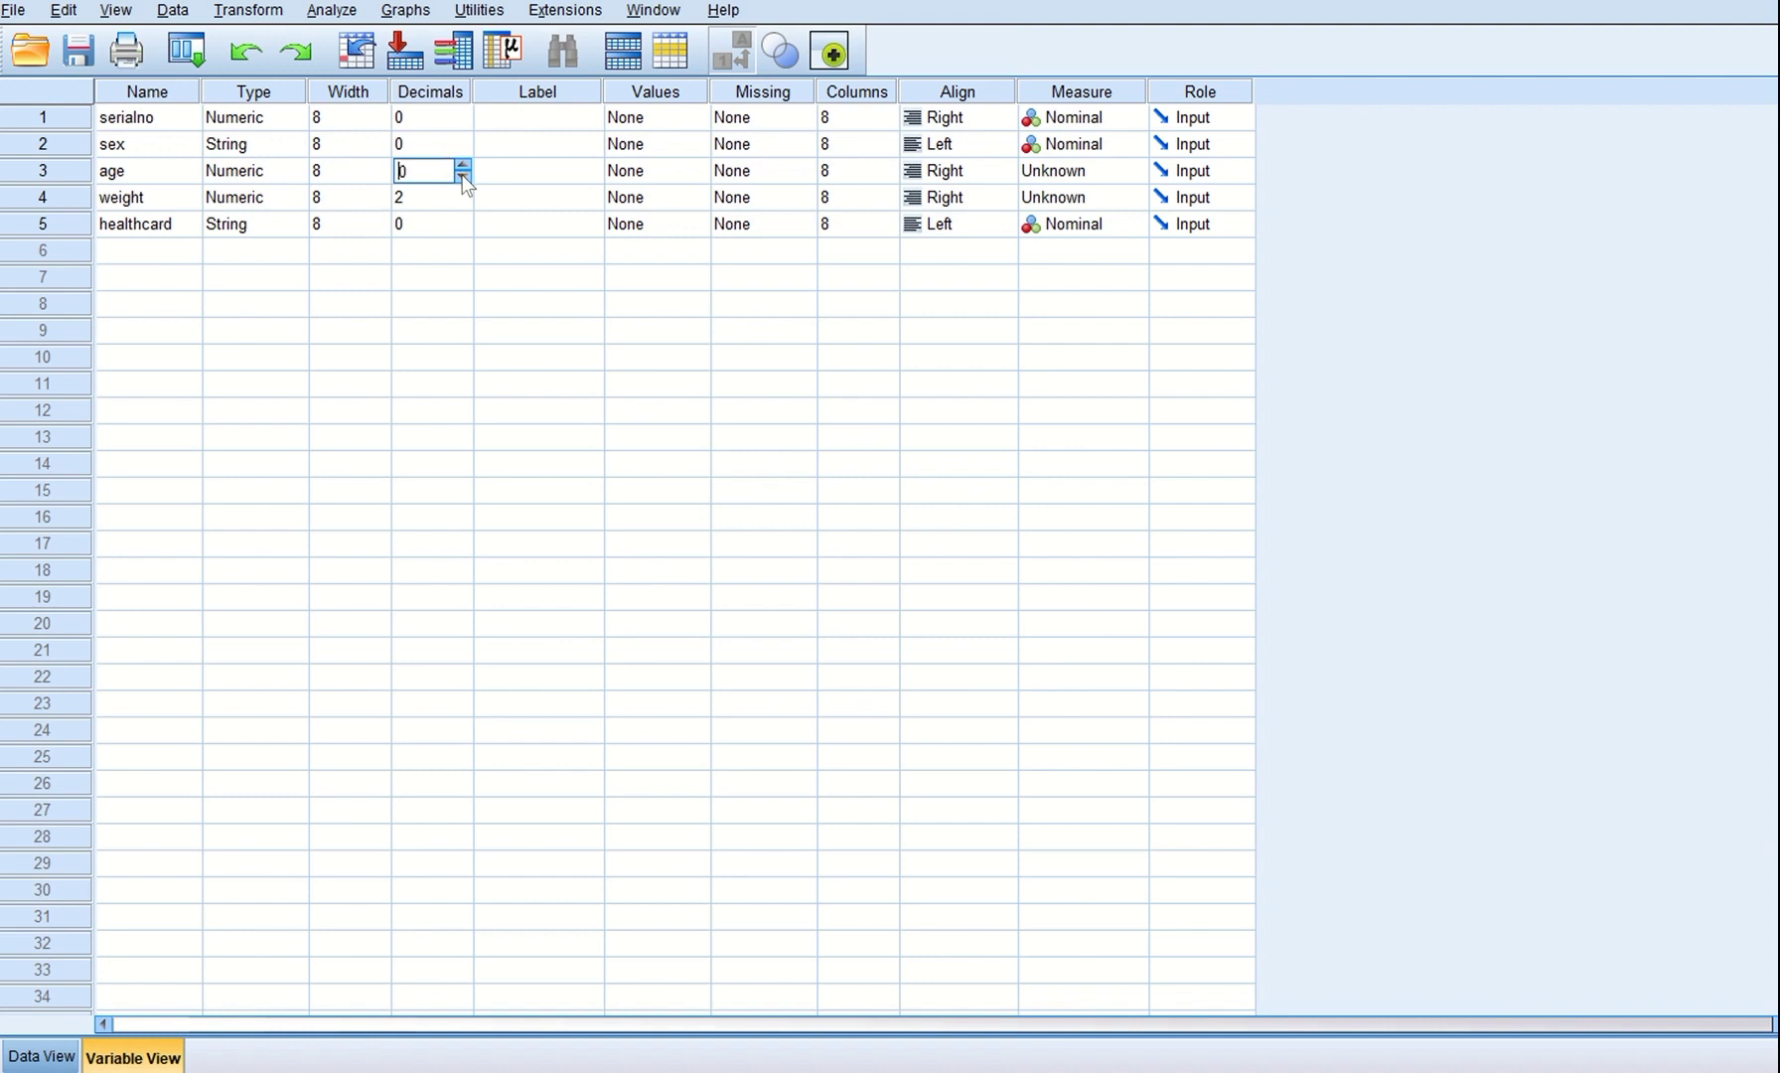
{"action": "left_click", "coordinate": [458, 195]}
{"action": "left_click", "coordinate": [462, 191]}
{"action": "left_click", "coordinate": [462, 202]}
{"action": "left_click", "coordinate": [462, 203]}
{"action": "left_click", "coordinate": [462, 203]}
- Give the serialno variable the label "serial no of children"
{"action": "left_click", "coordinate": [681, 115]}
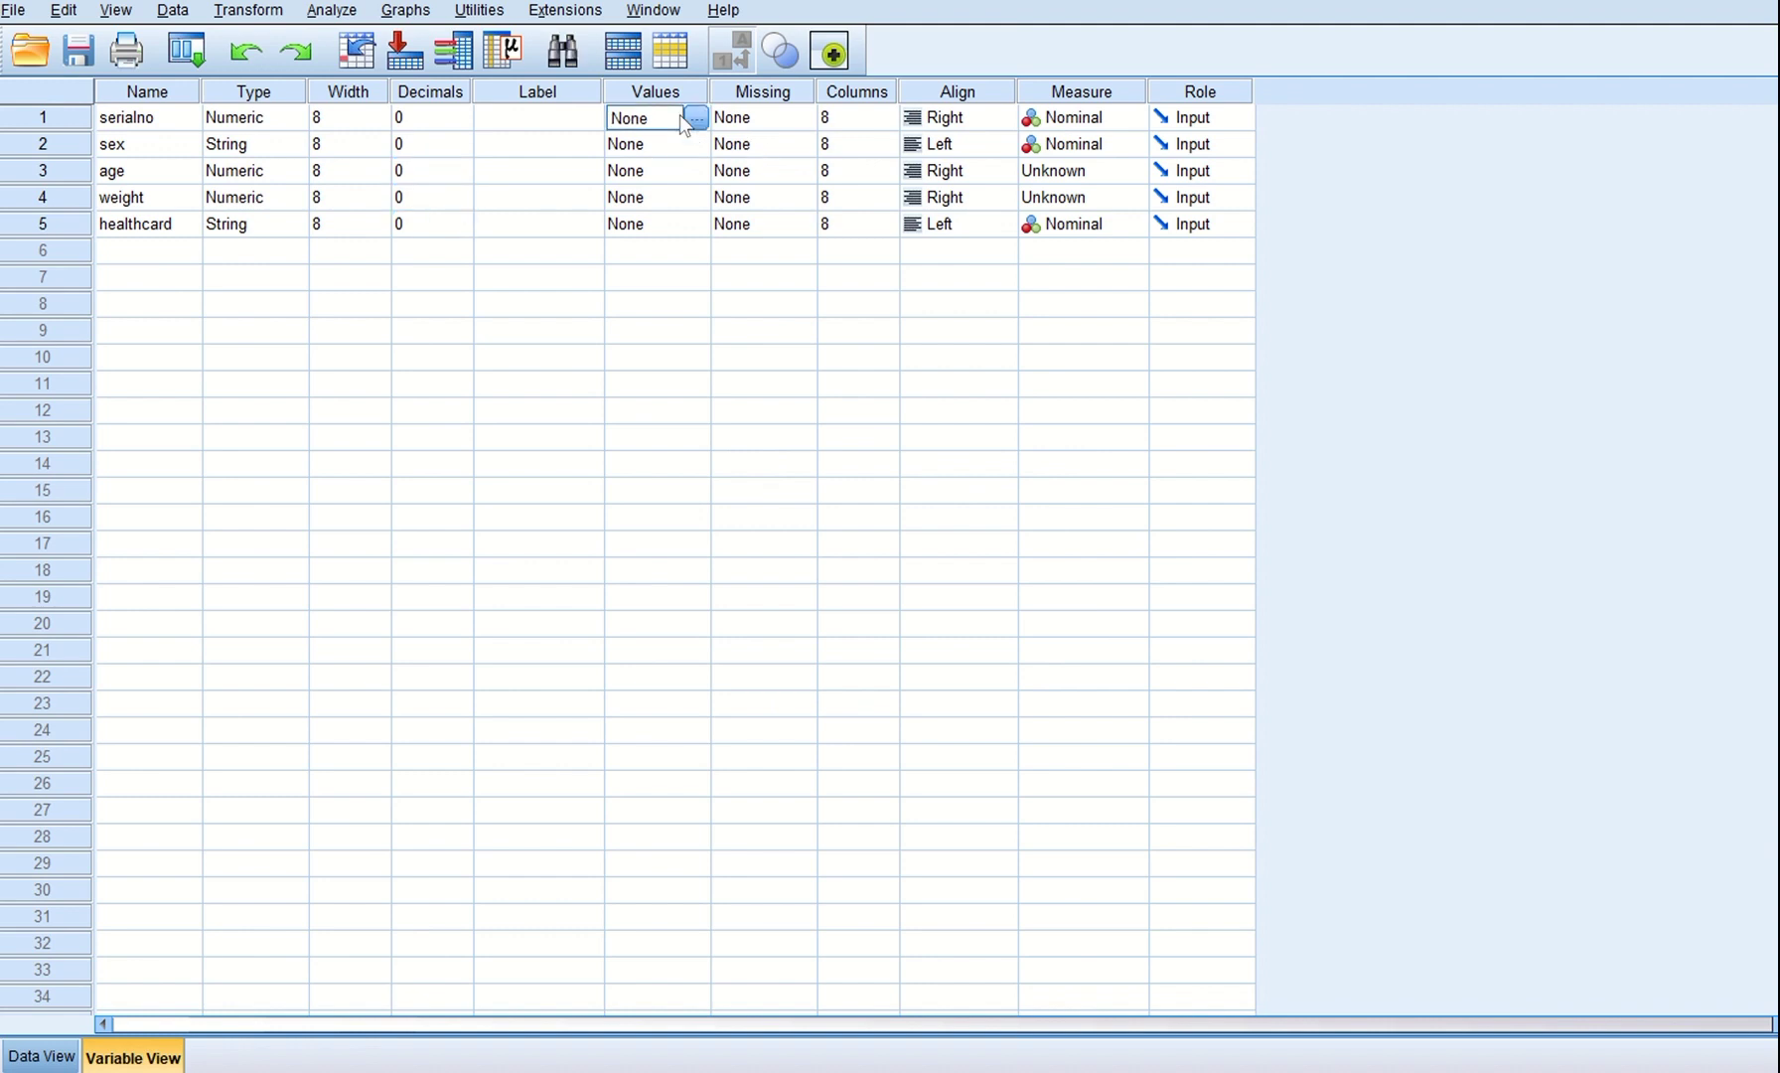
{"action": "left_click", "coordinate": [669, 149]}
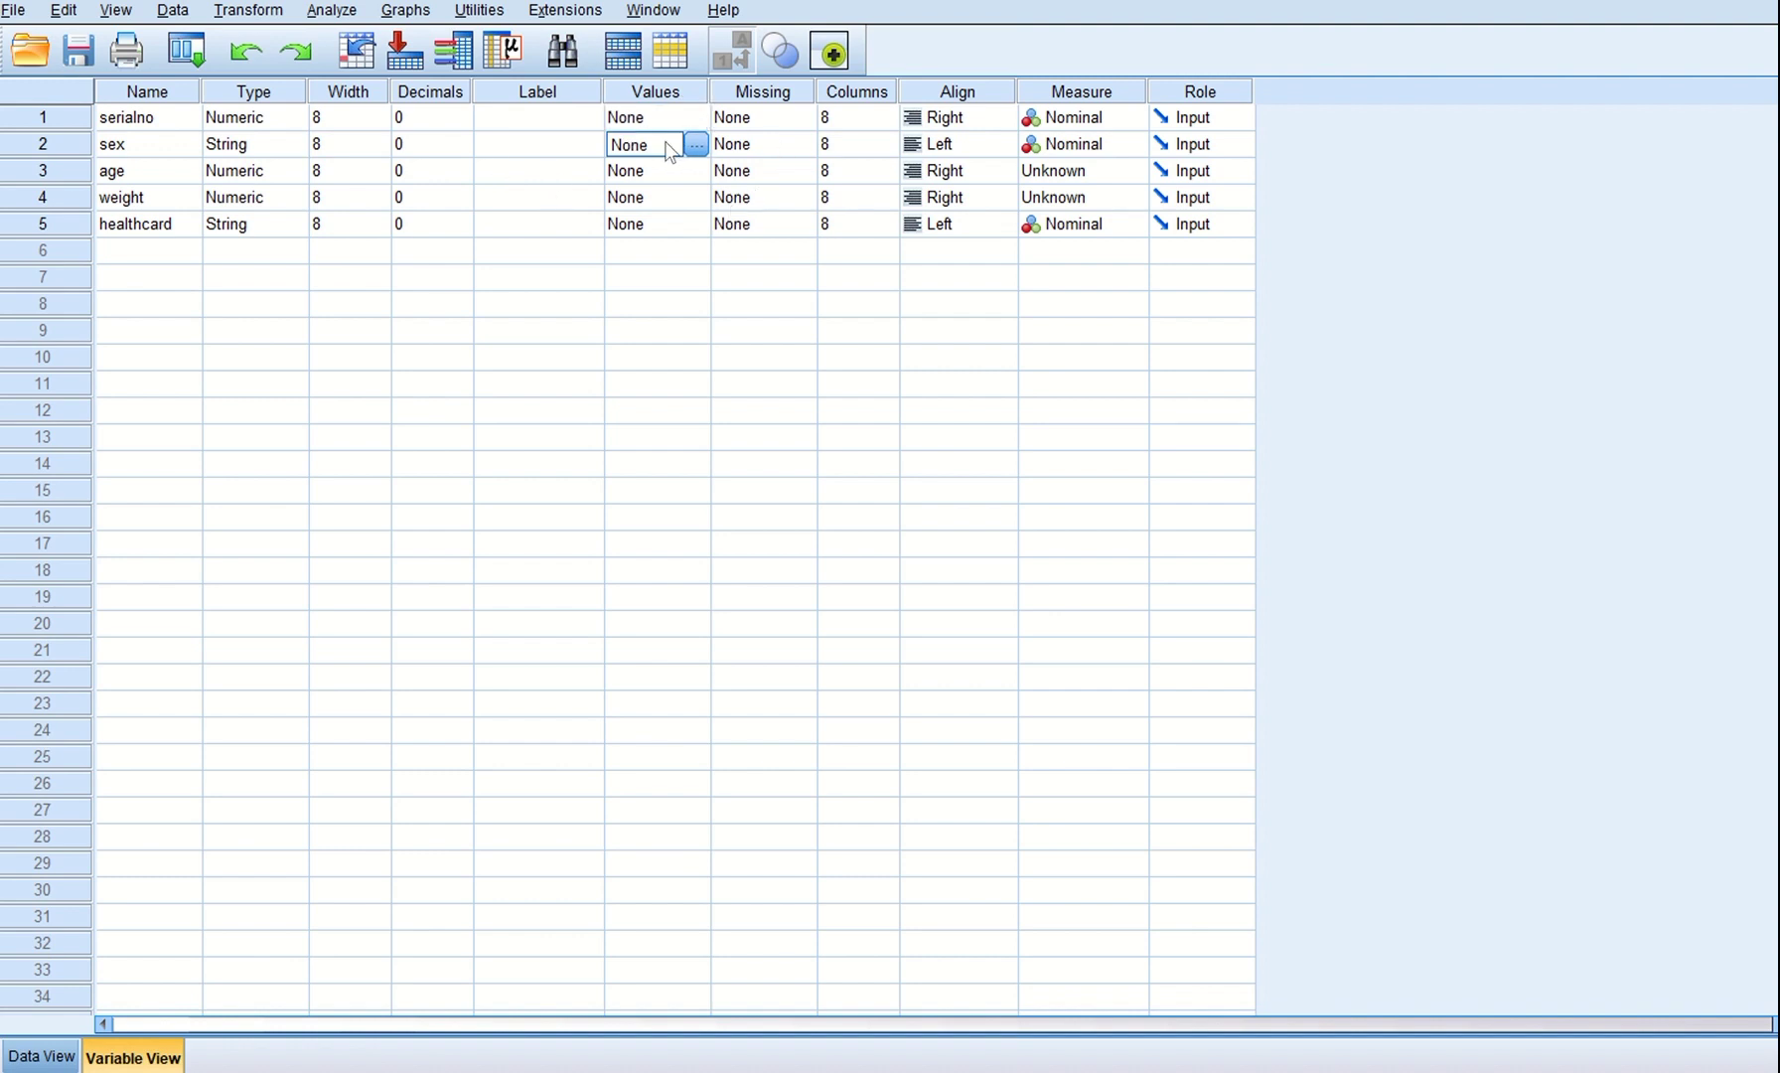
{"action": "left_click", "coordinate": [543, 99]}
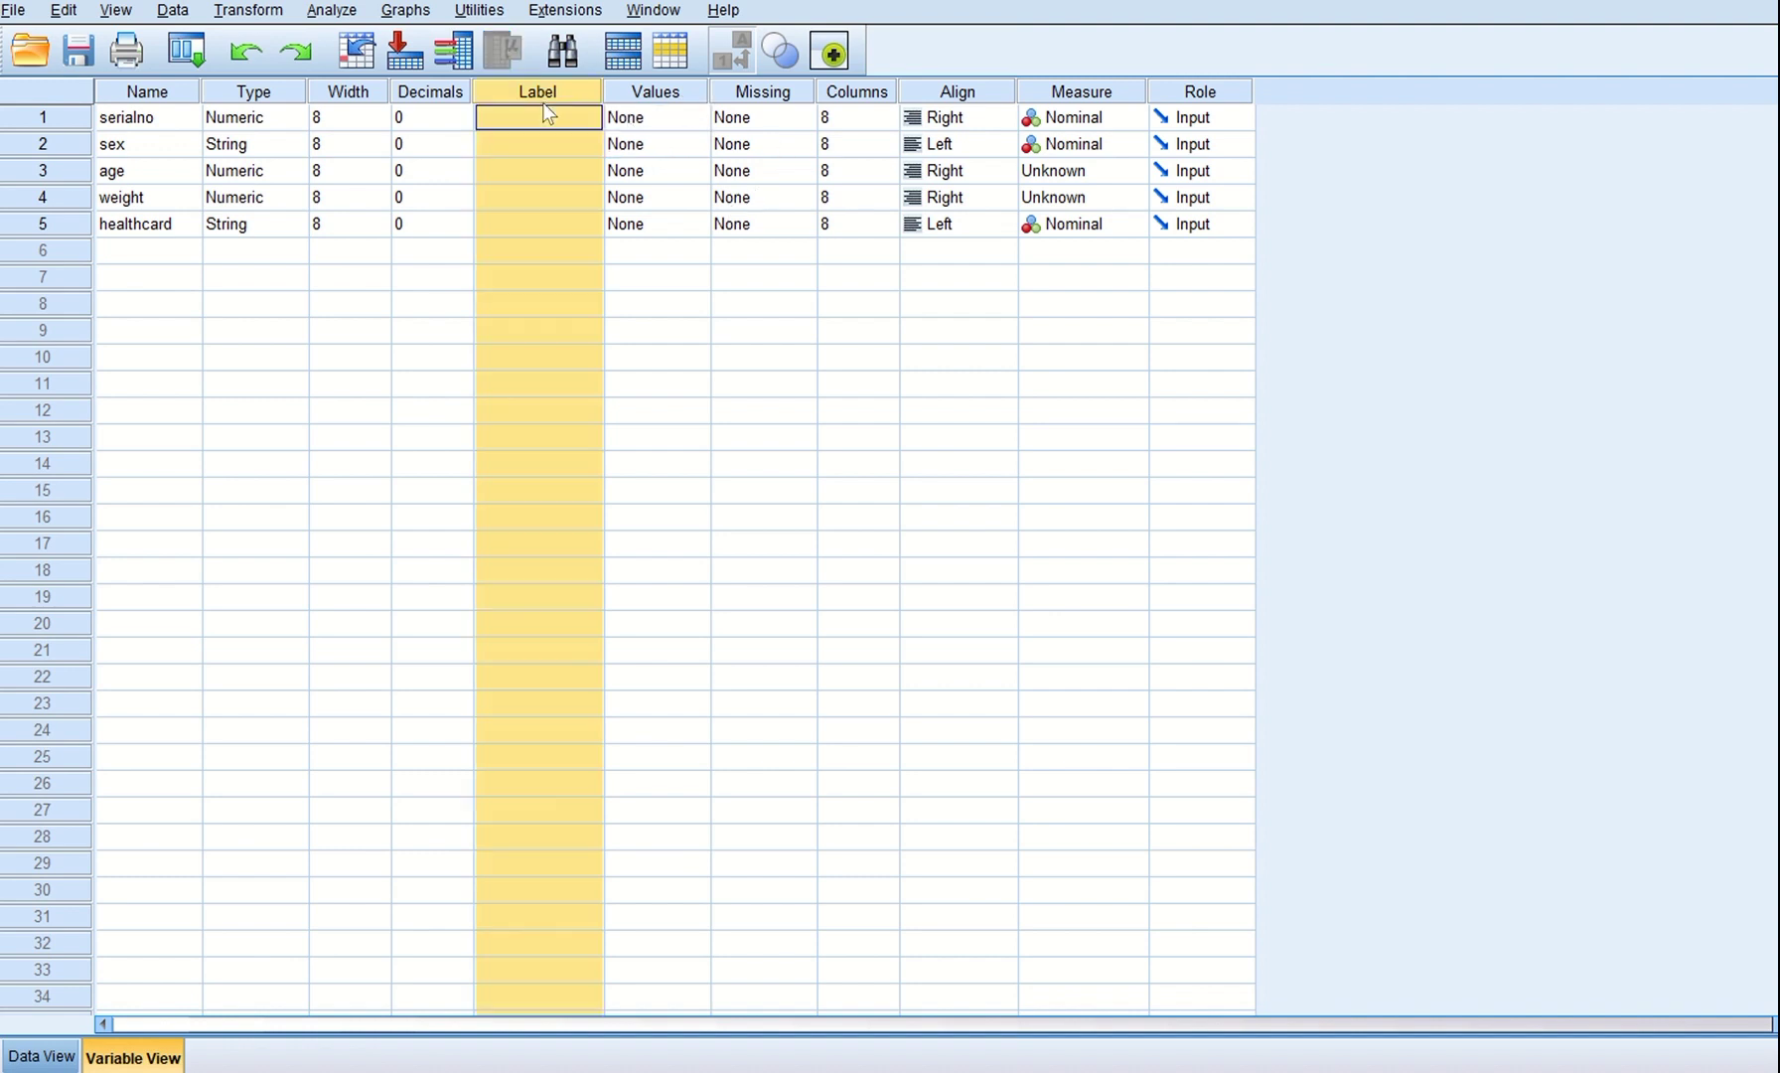
{"action": "type", "text": "se"}
{"action": "type", "text": "rial no o"}
{"action": "type", "text": "f childr"}
{"action": "type", "text": "en"}
- Give the healthcard variable the label "present or absent"
{"action": "left_click", "coordinate": [538, 225]}
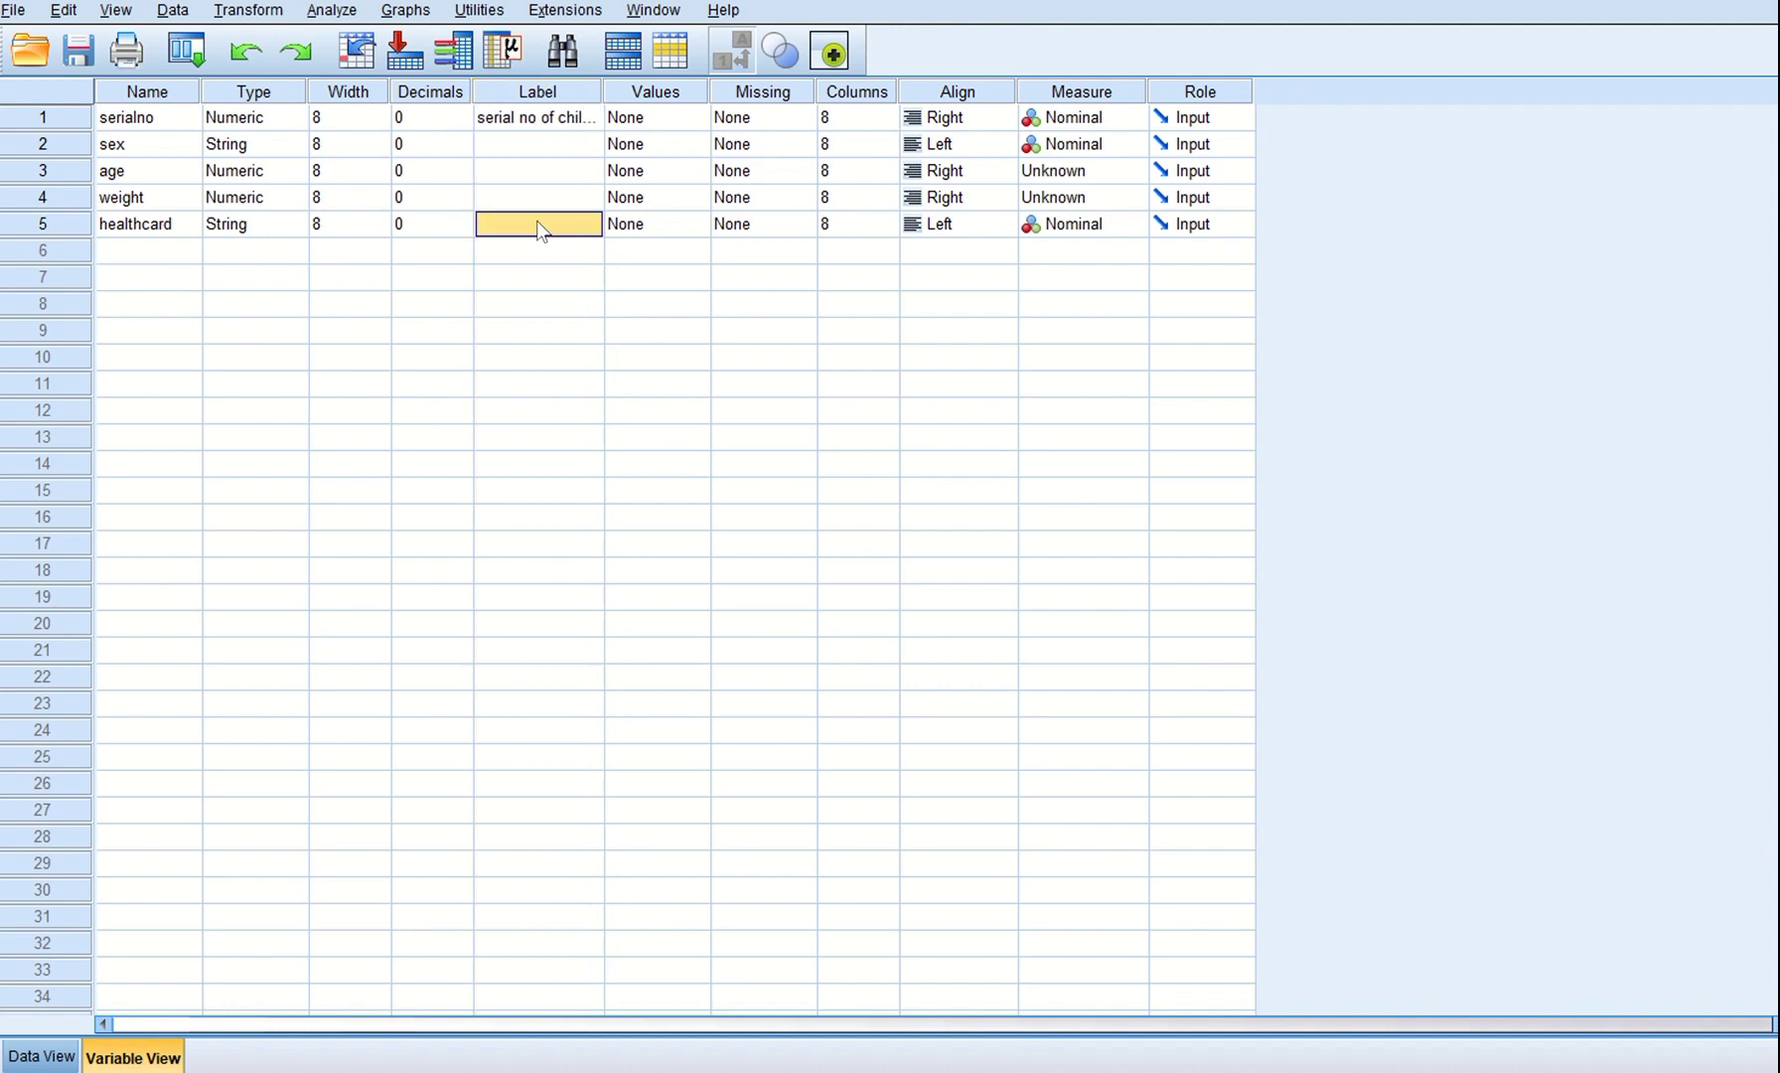
{"action": "type", "text": "o"}
{"action": "type", "text": "present"}
{"action": "type", "text": " or absent"}
- Define the value labels of the sex variable as 1 = male and 2 = female
{"action": "left_click", "coordinate": [655, 139]}
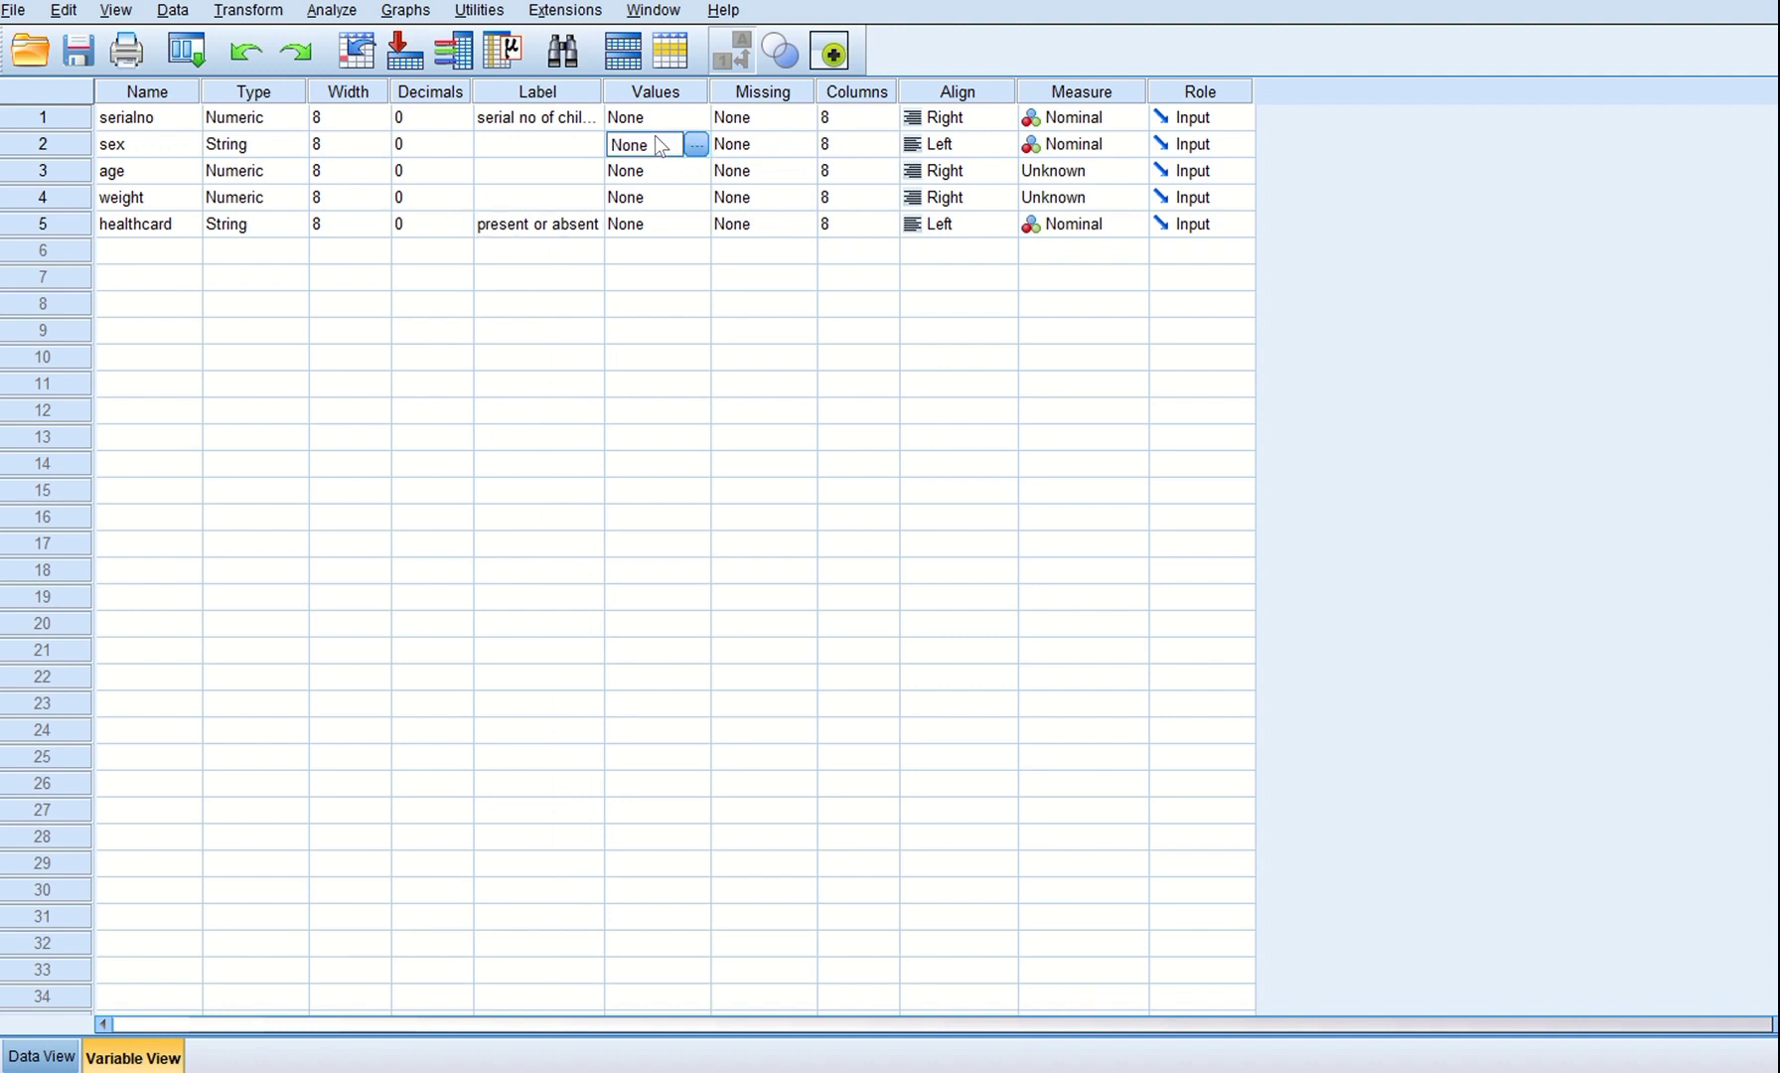
{"action": "left_click", "coordinate": [696, 145]}
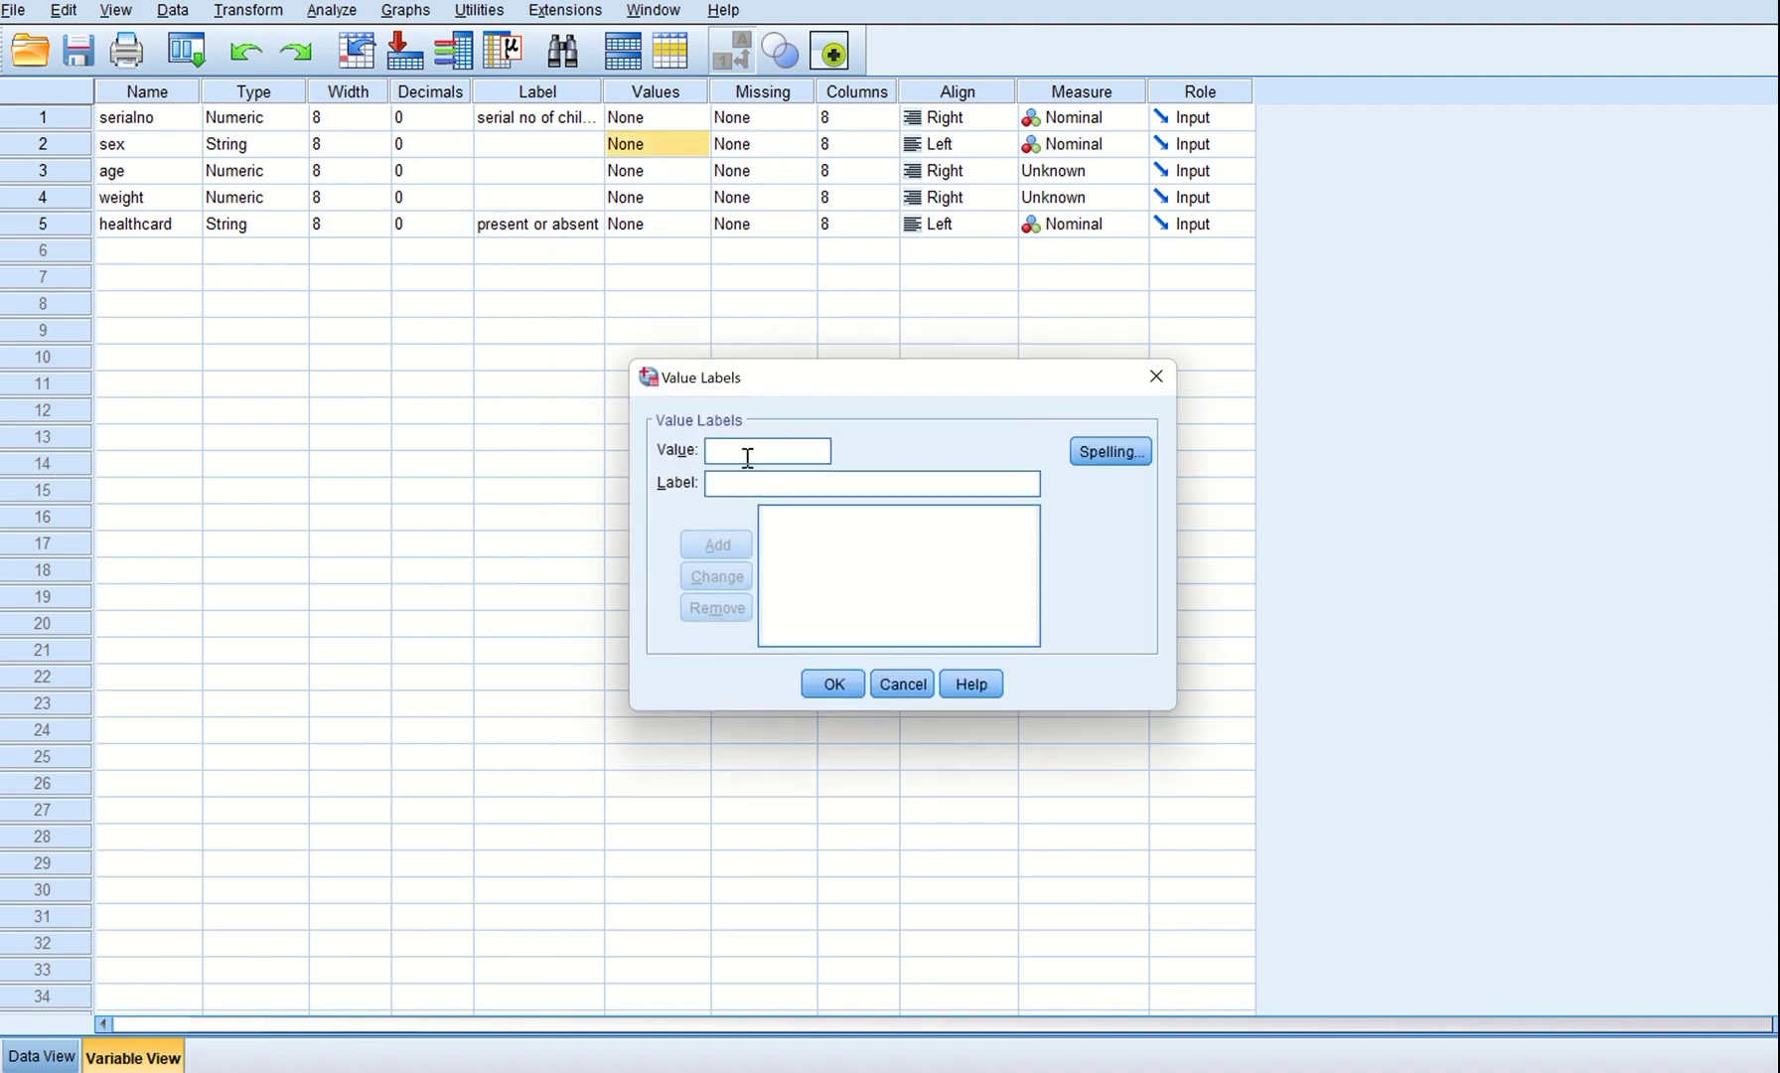
{"action": "type", "text": "1"}
{"action": "left_click", "coordinate": [733, 482]}
{"action": "type", "text": "male"}
{"action": "left_click", "coordinate": [716, 544]}
{"action": "type", "text": "2"}
{"action": "left_click", "coordinate": [722, 479]}
{"action": "type", "text": "fe"}
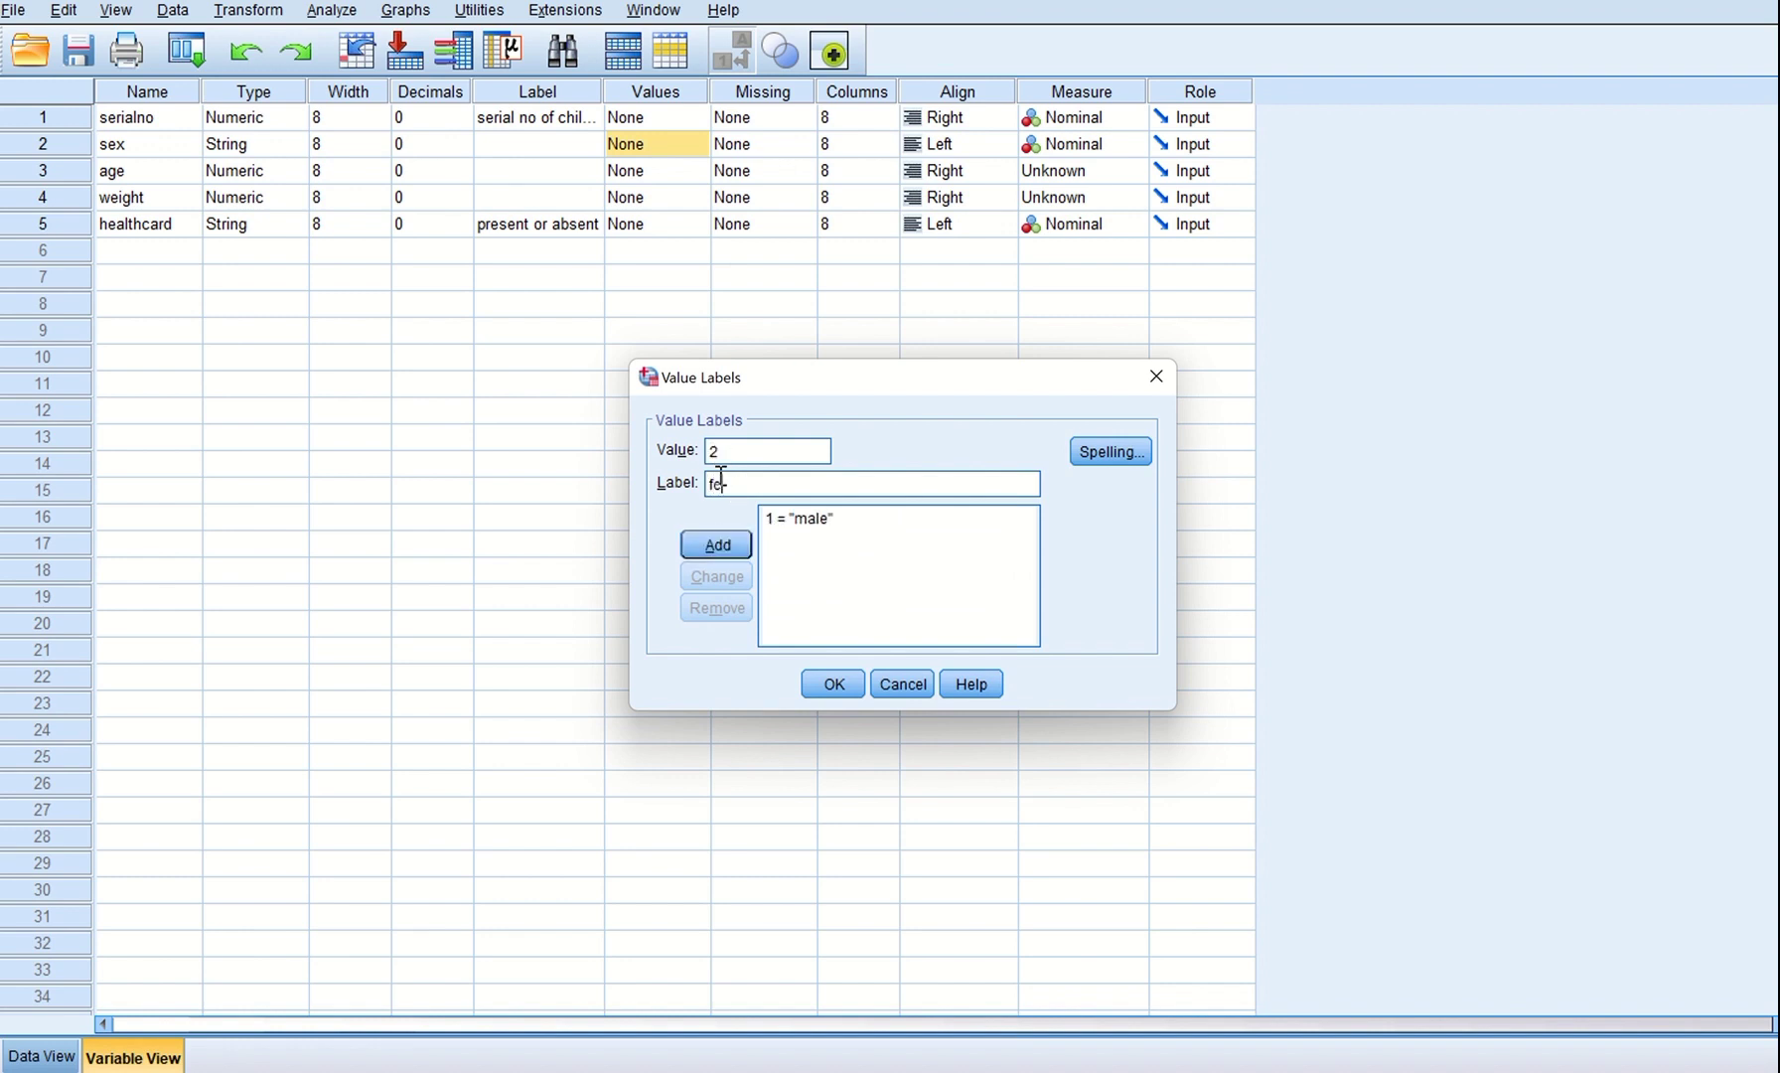
{"action": "type", "text": "male"}
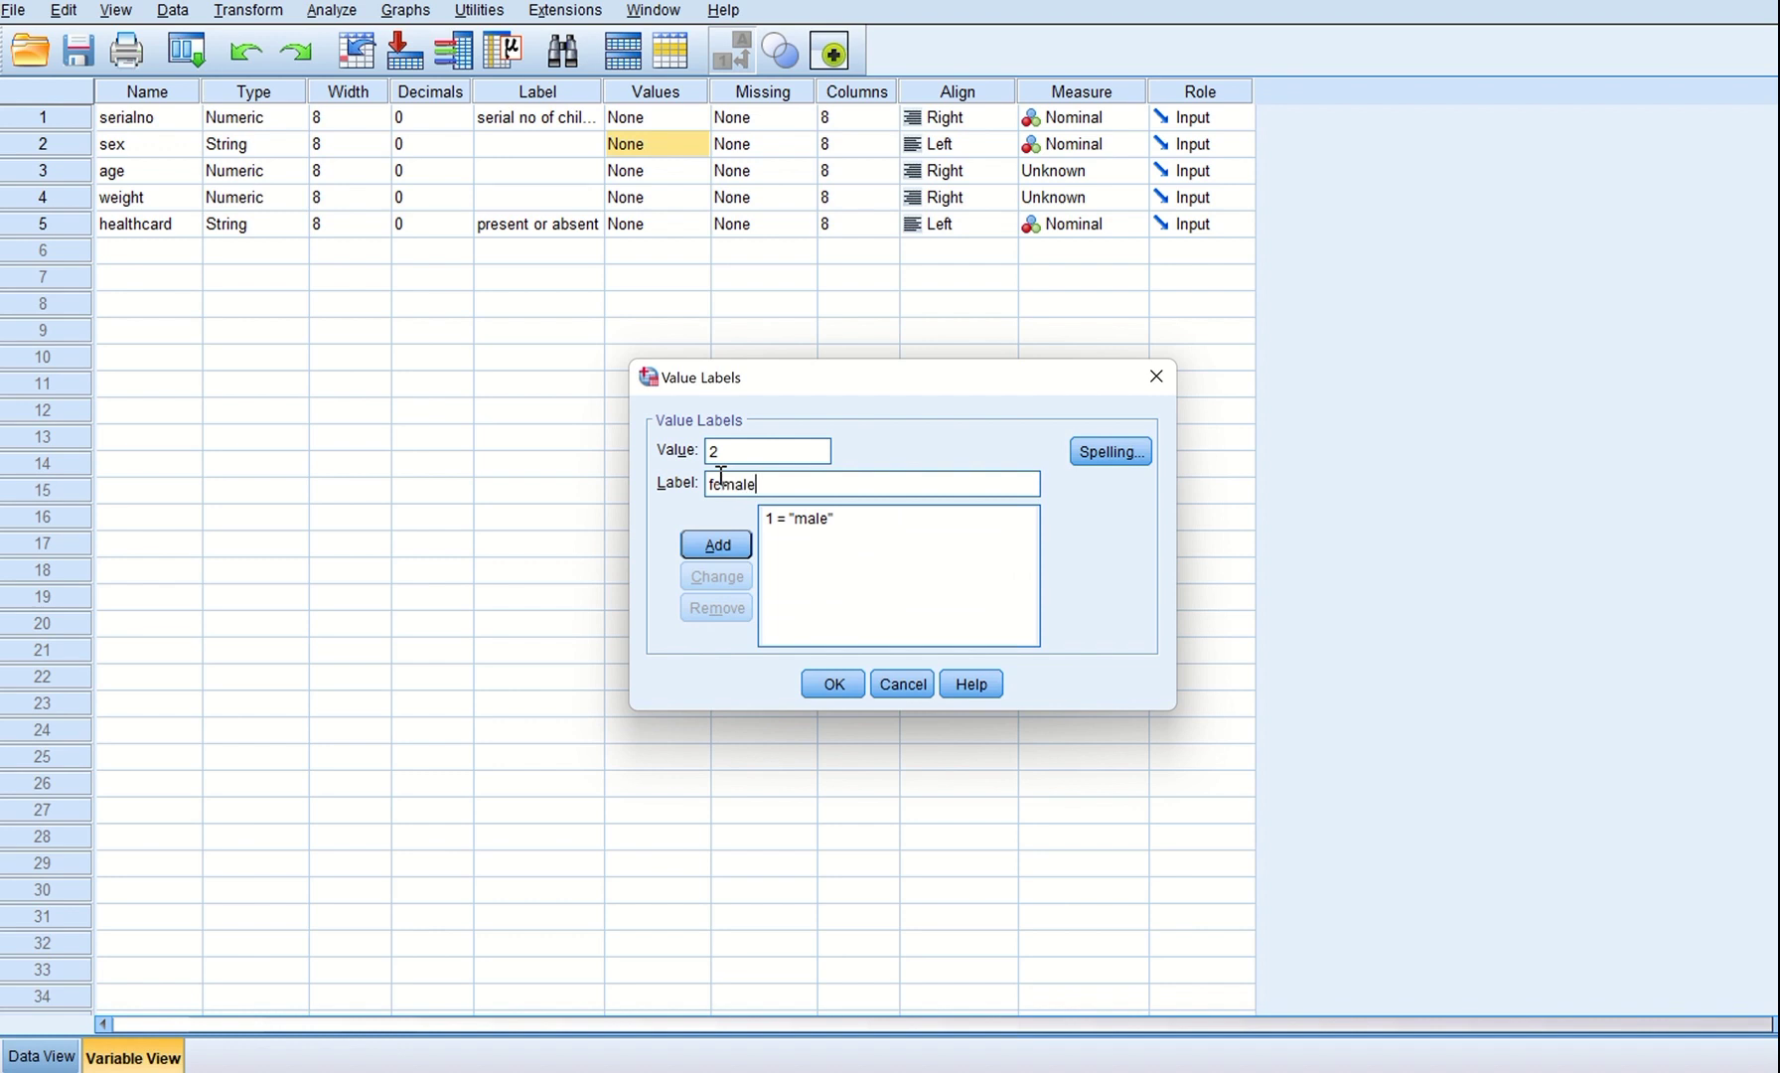
{"action": "left_click", "coordinate": [708, 549]}
{"action": "left_click", "coordinate": [834, 685]}
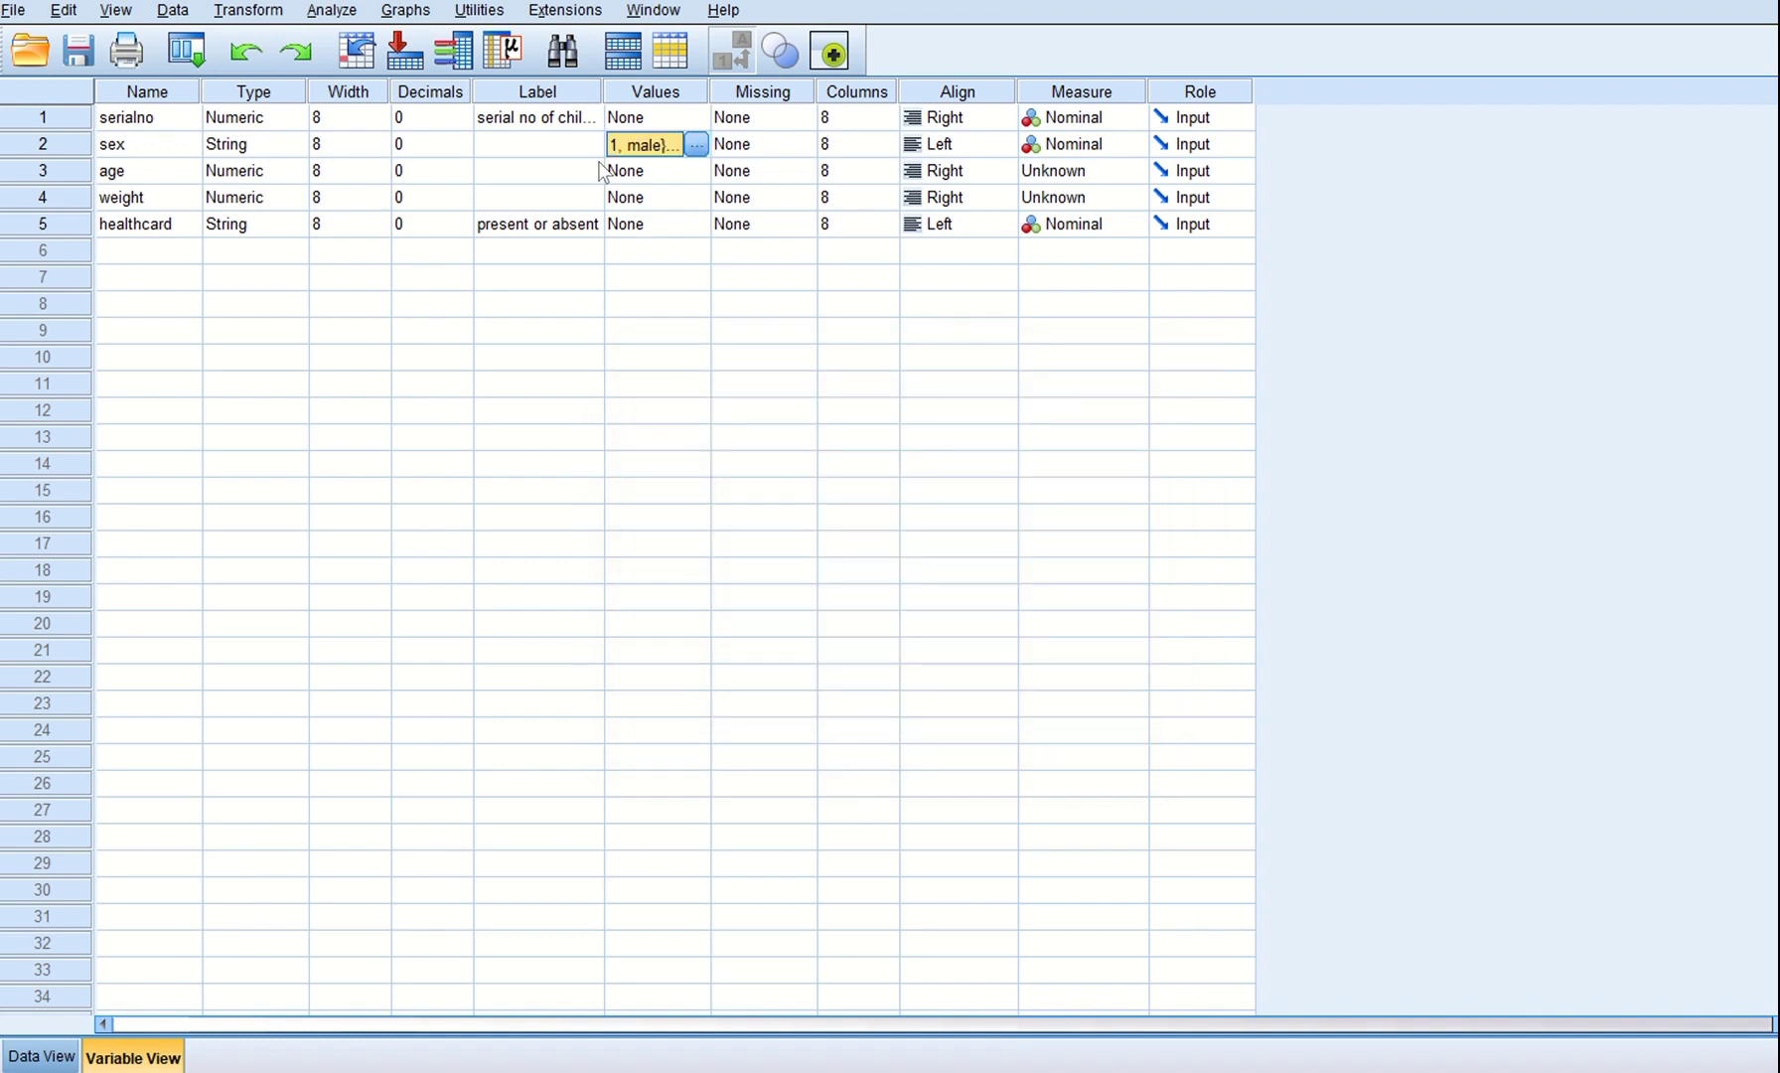
- Define the value labels of the healthcard variable as 1 = yes and 2 = no
{"action": "left_click", "coordinate": [691, 204]}
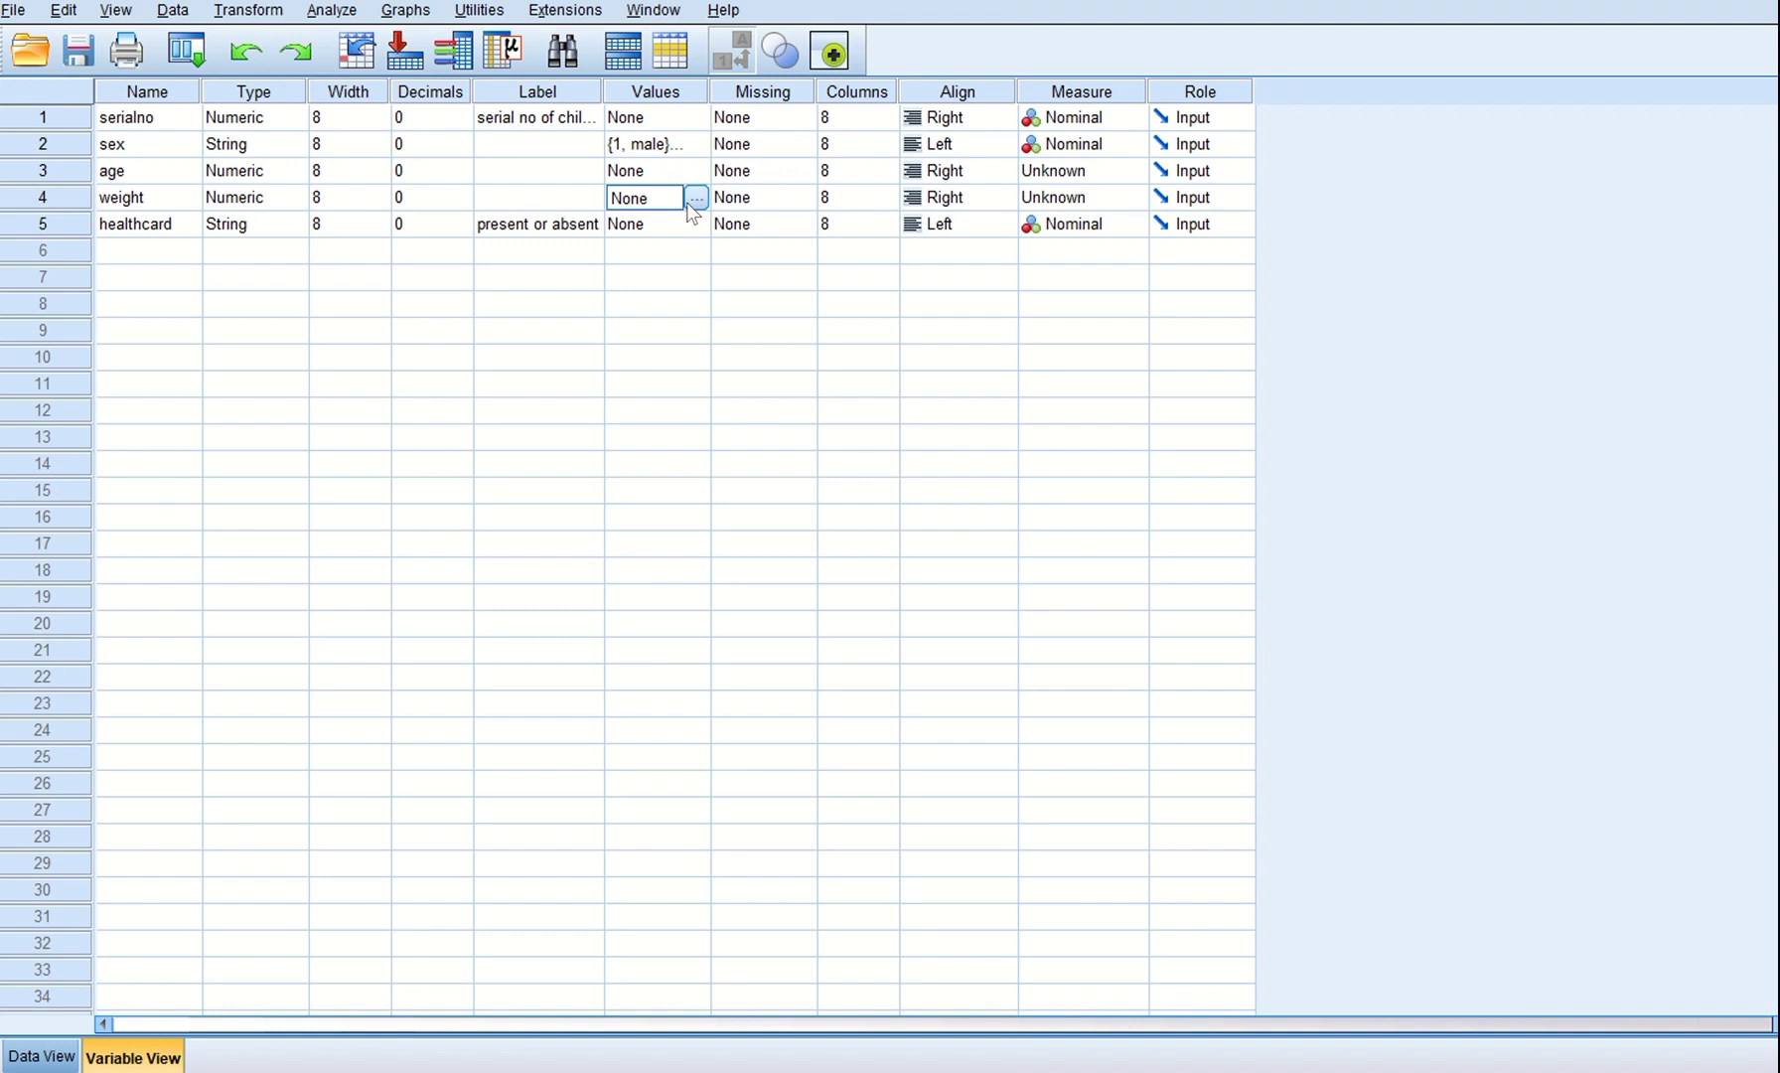
{"action": "left_click", "coordinate": [677, 229]}
{"action": "left_click", "coordinate": [696, 226]}
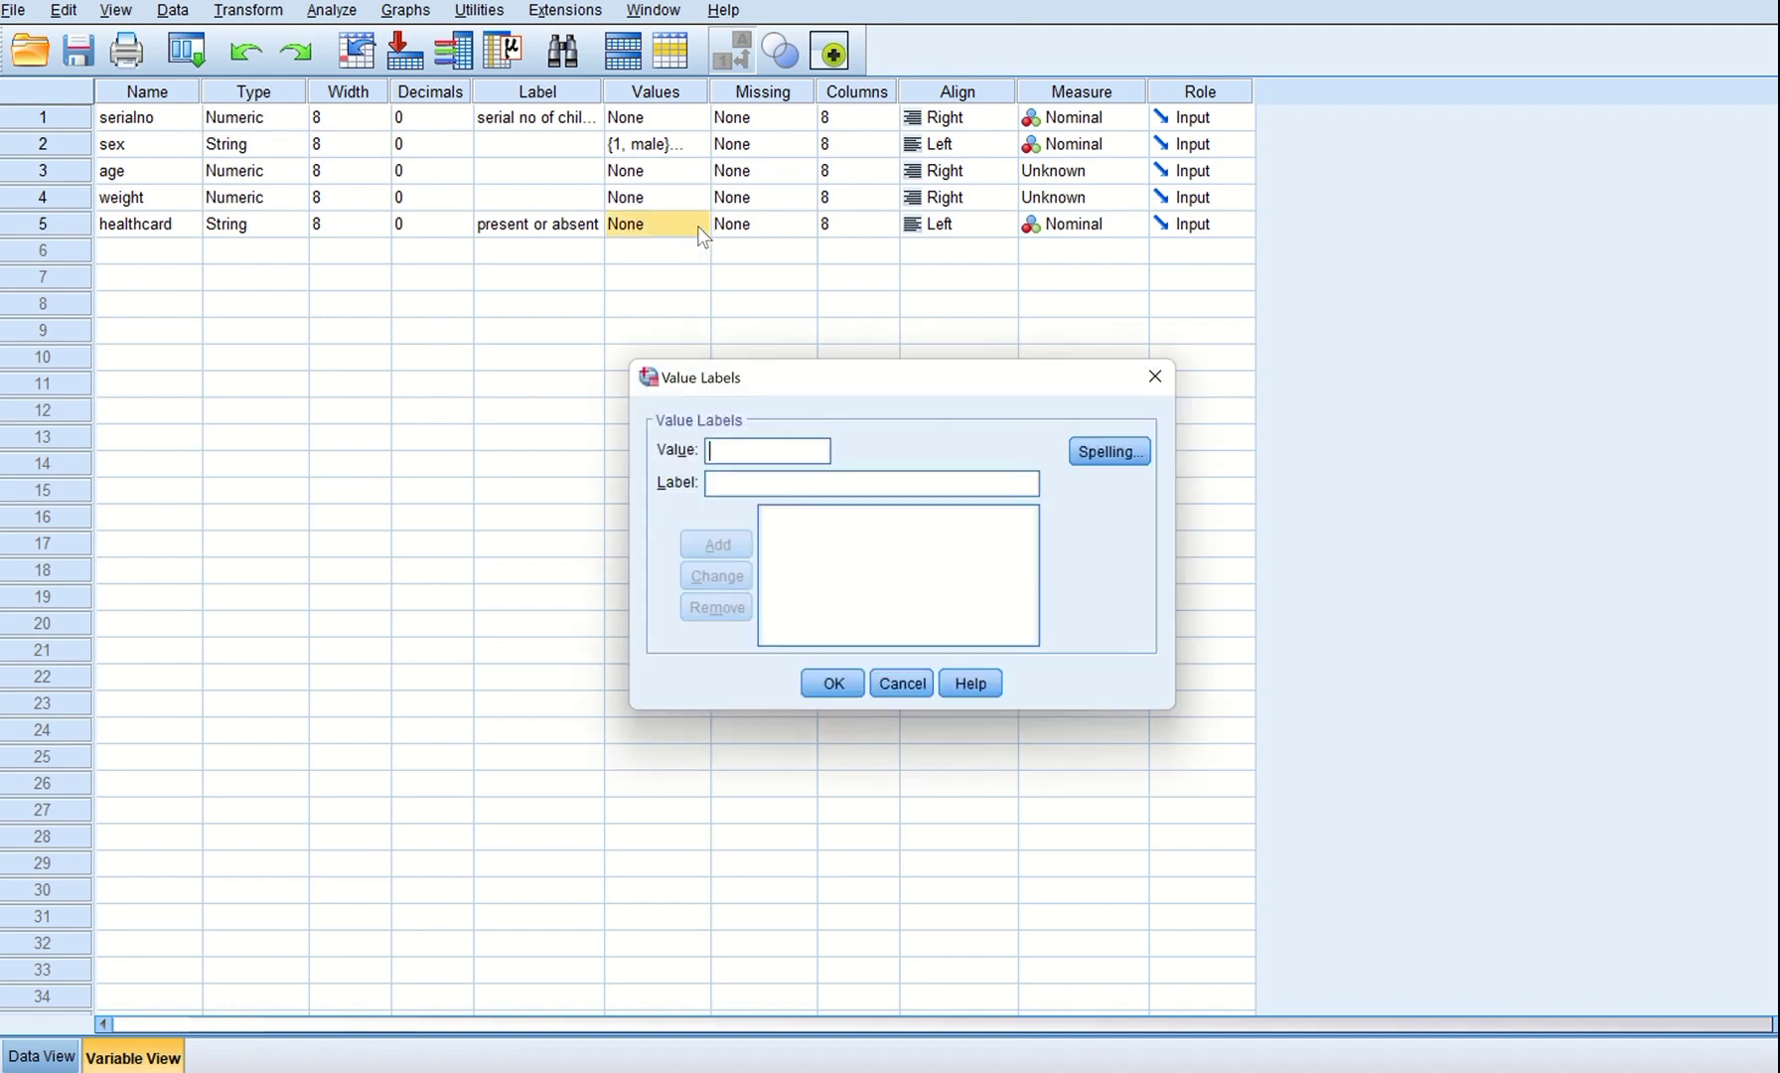
{"action": "type", "text": "1"}
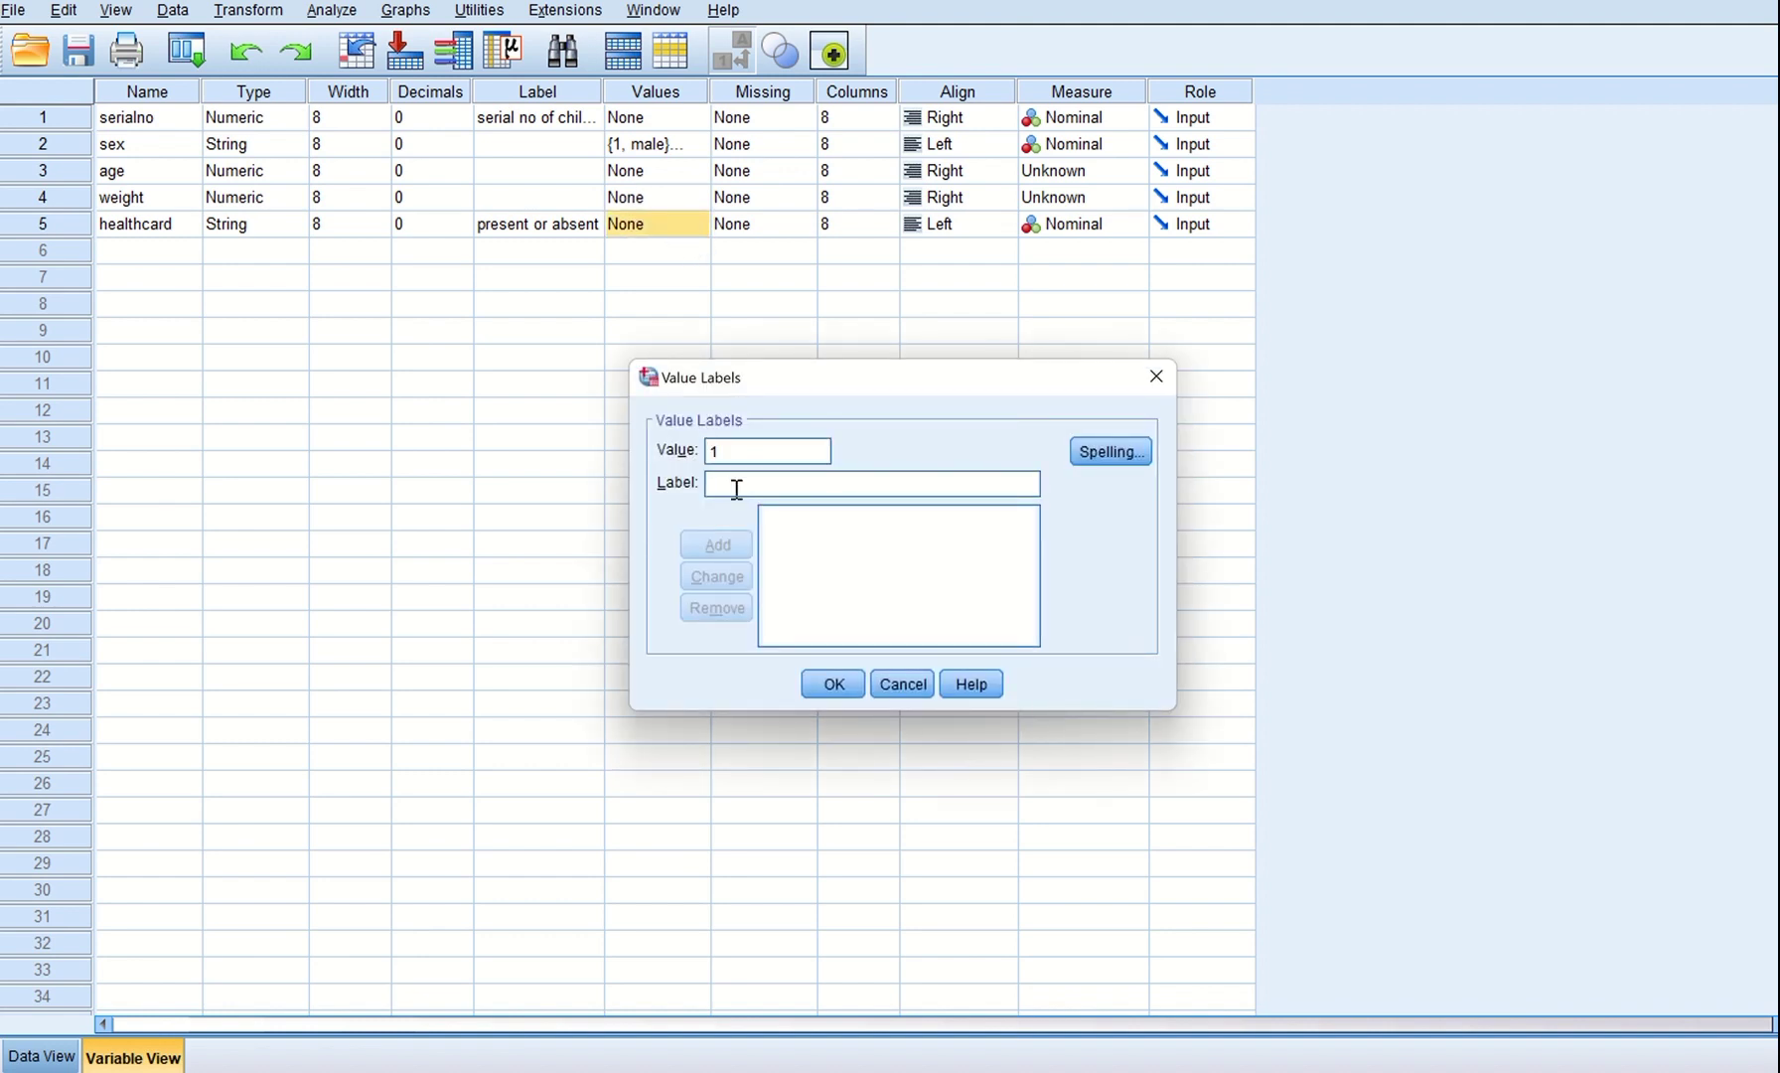
{"action": "left_click", "coordinate": [735, 485]}
{"action": "type", "text": "yes"}
{"action": "left_click", "coordinate": [701, 549]}
{"action": "type", "text": "2"}
{"action": "left_click", "coordinate": [719, 484]}
{"action": "type", "text": "no"}
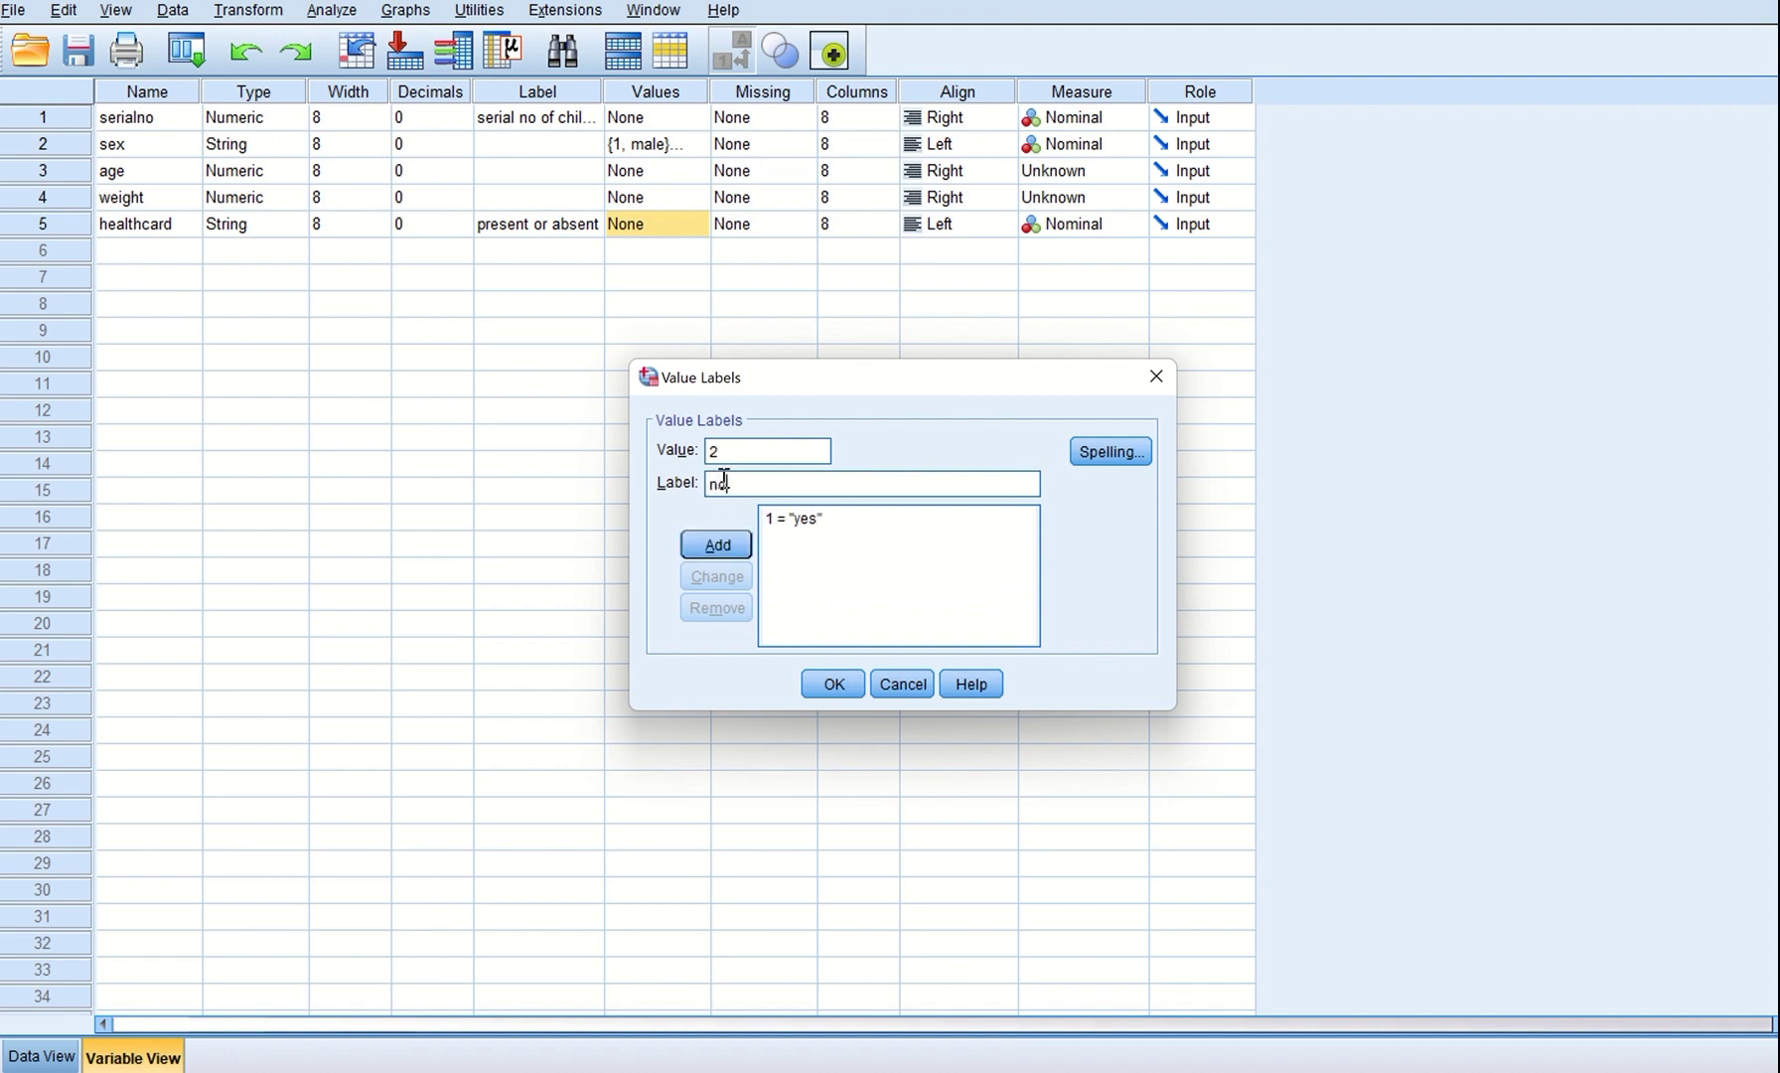
{"action": "left_click", "coordinate": [716, 543]}
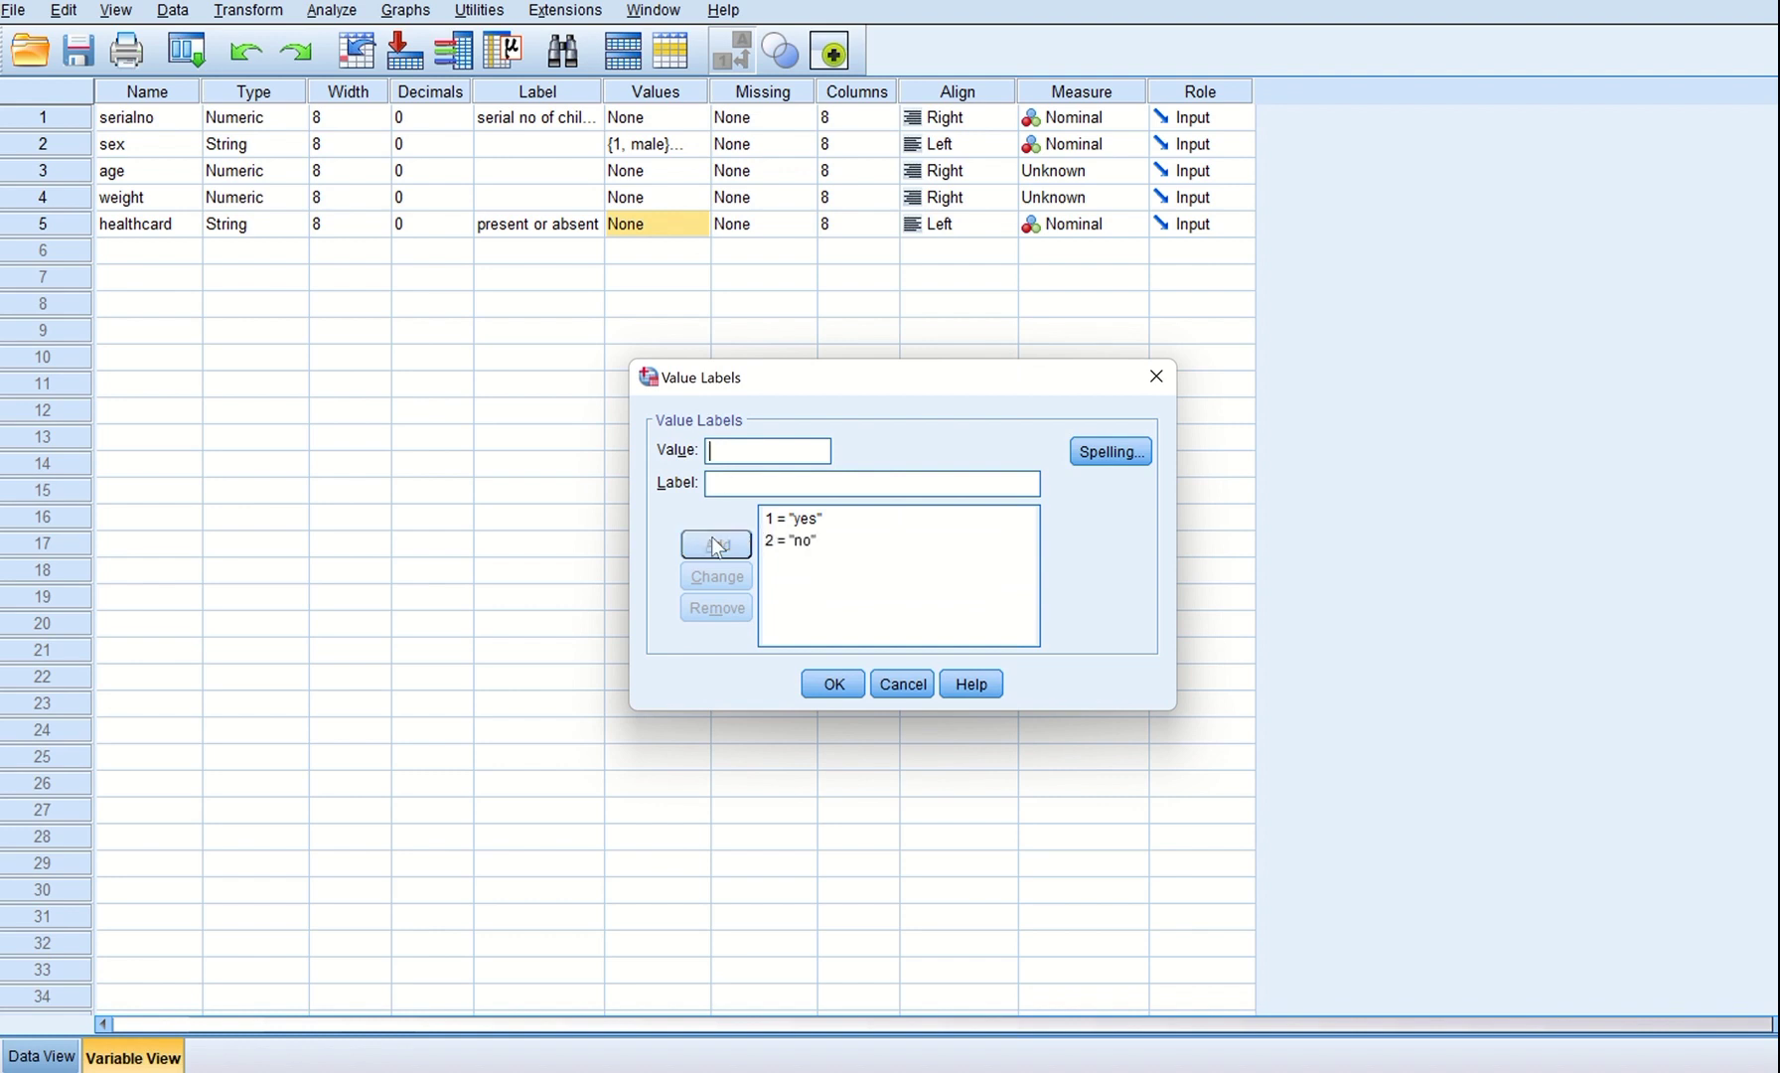
{"action": "left_click", "coordinate": [825, 684]}
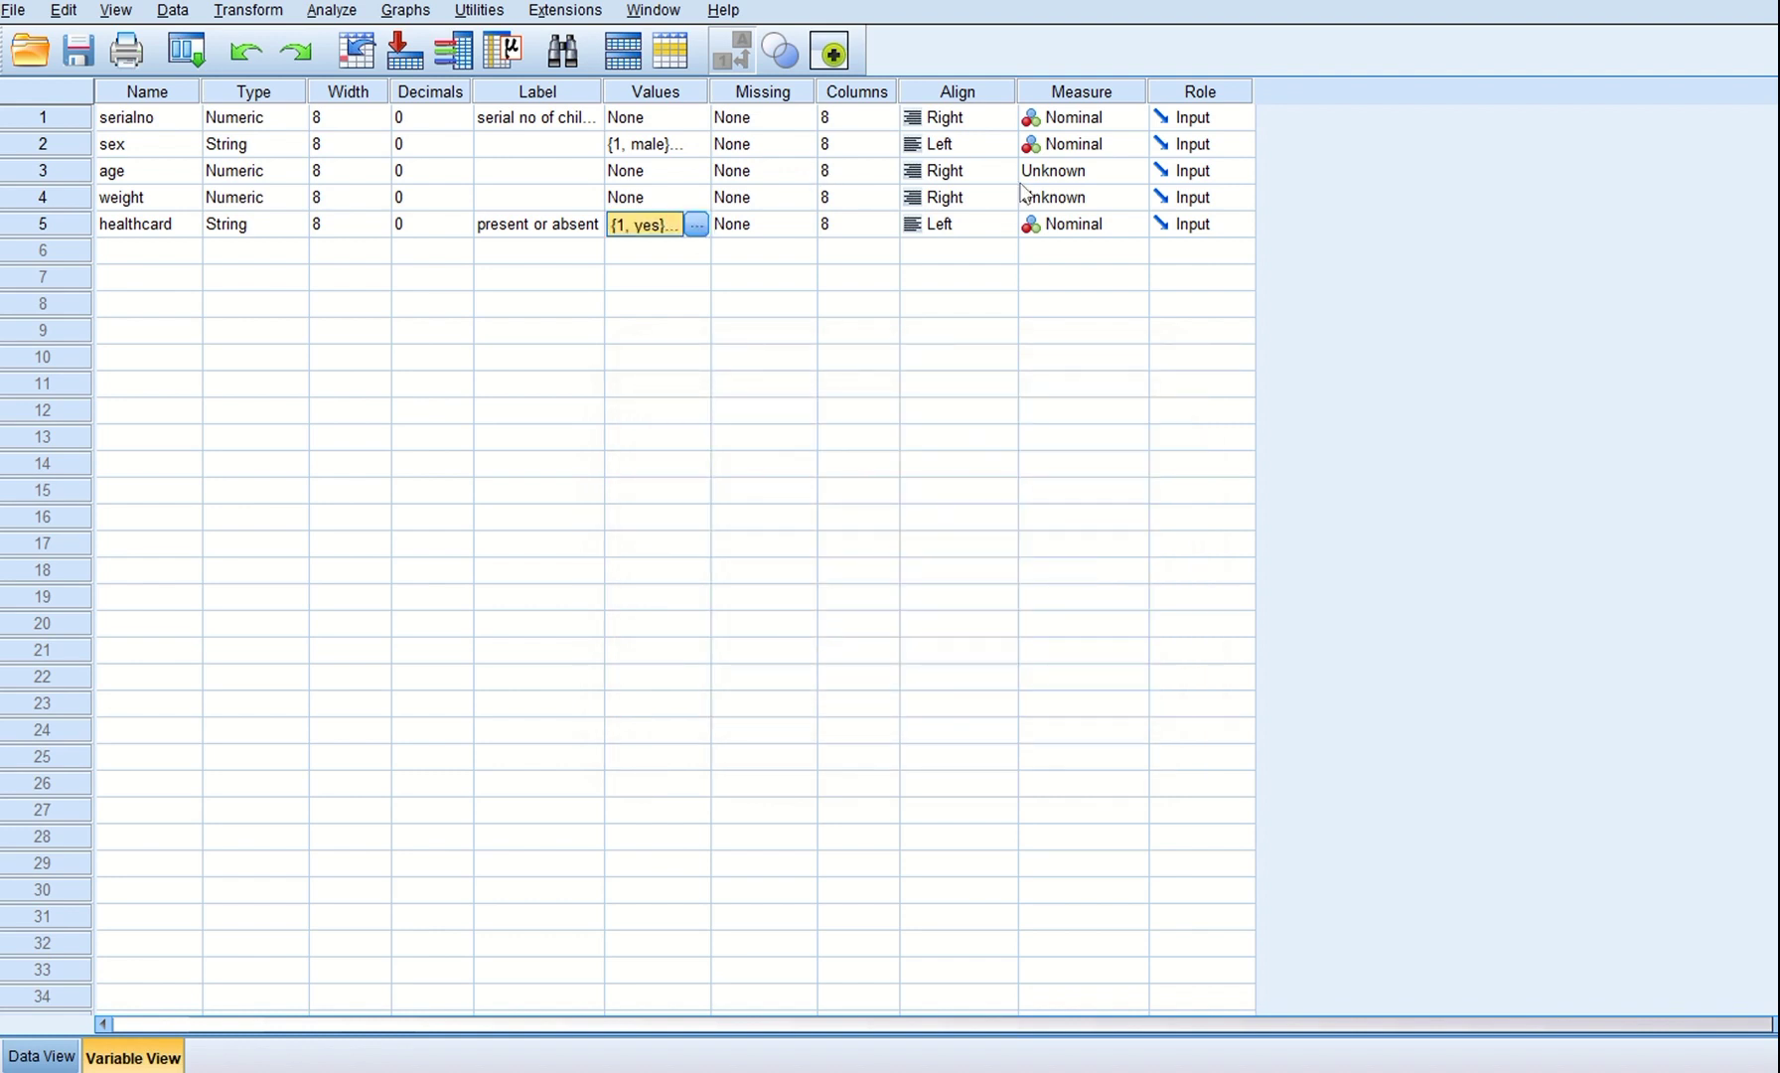
- Try the Scale measurement level for the serialno variable and set it back to Nominal
{"action": "left_click", "coordinate": [1116, 124]}
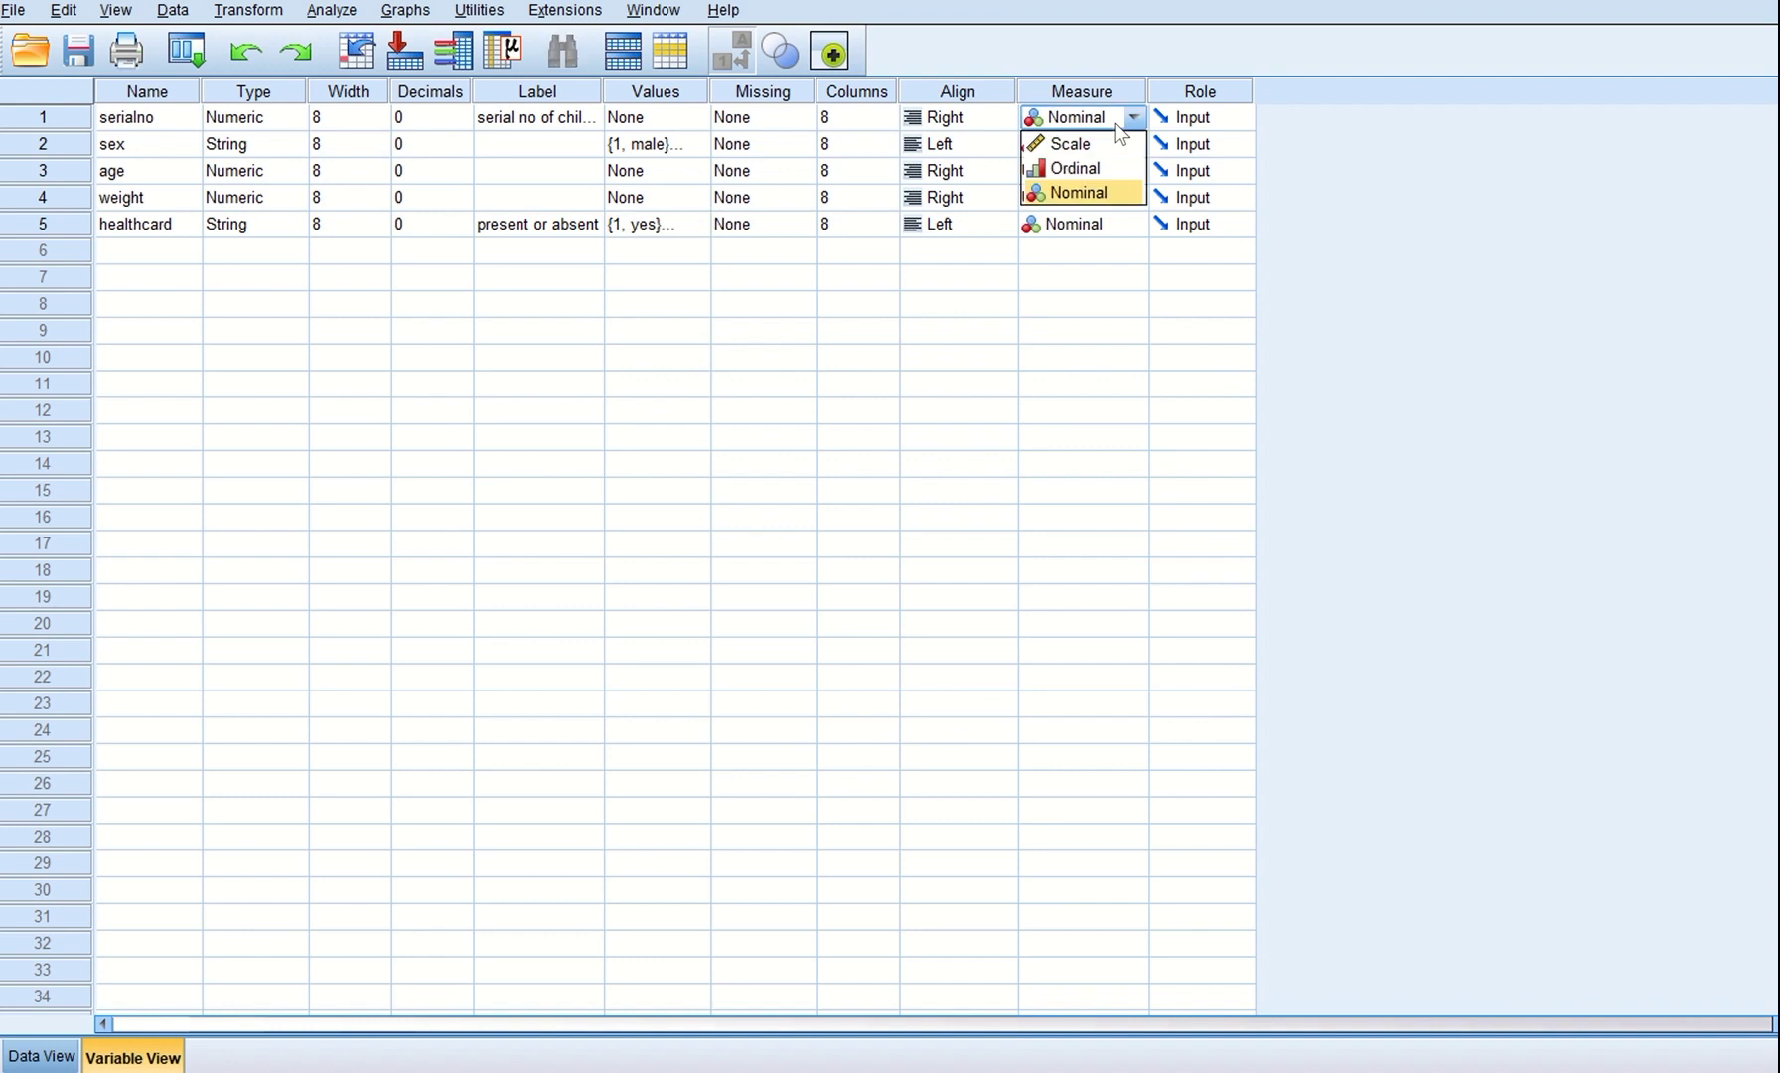
{"action": "left_click", "coordinate": [1103, 144]}
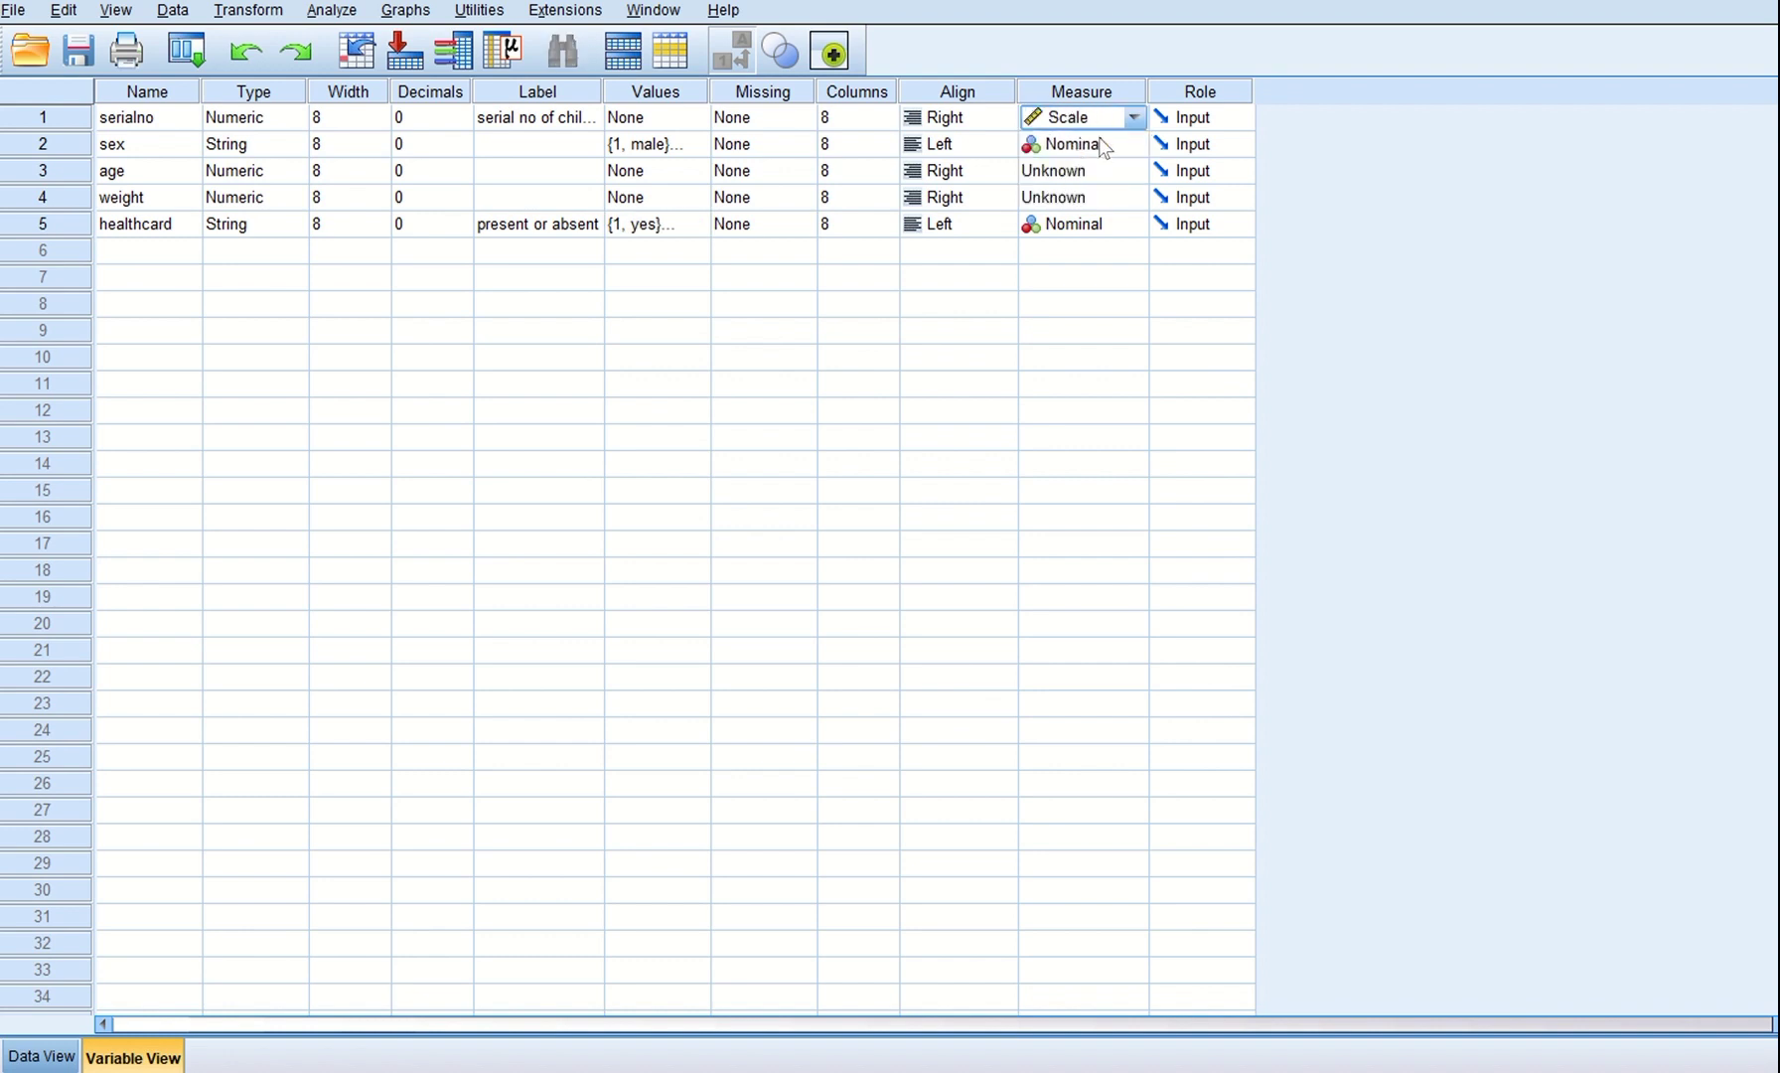
{"action": "left_click", "coordinate": [1132, 117]}
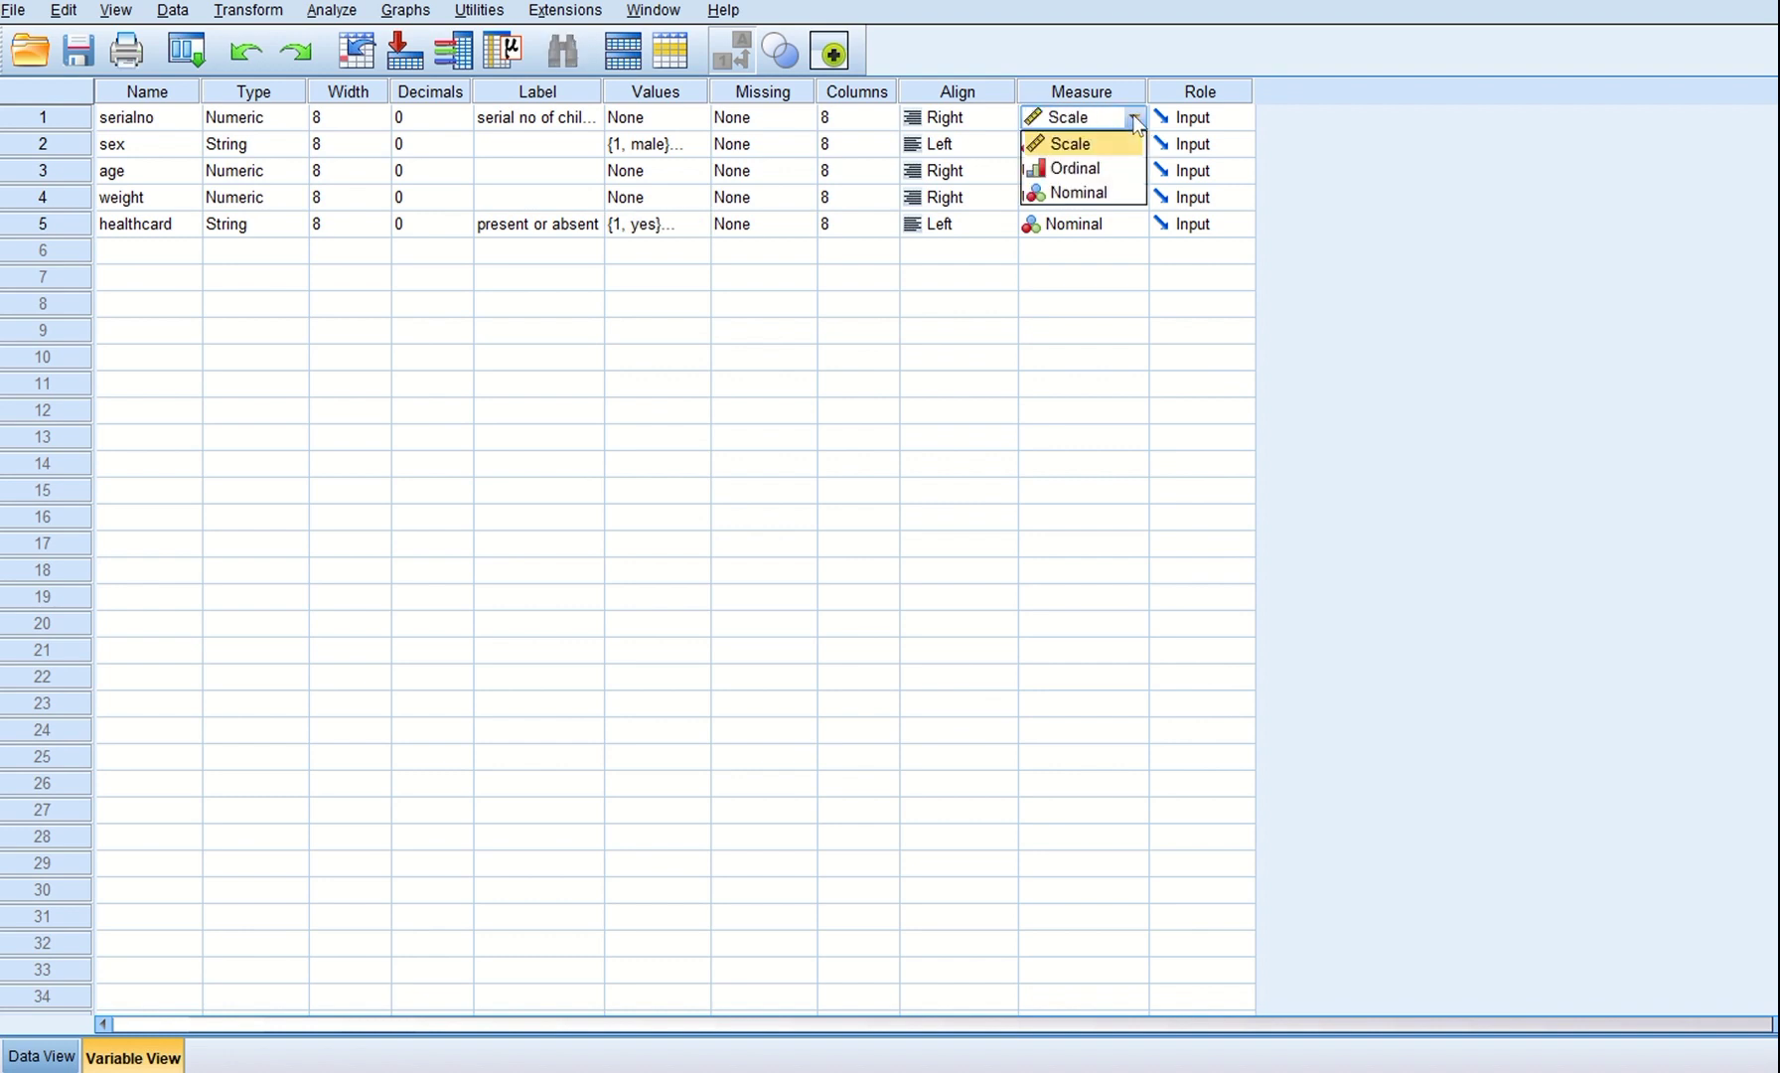
{"action": "left_click", "coordinate": [1105, 190]}
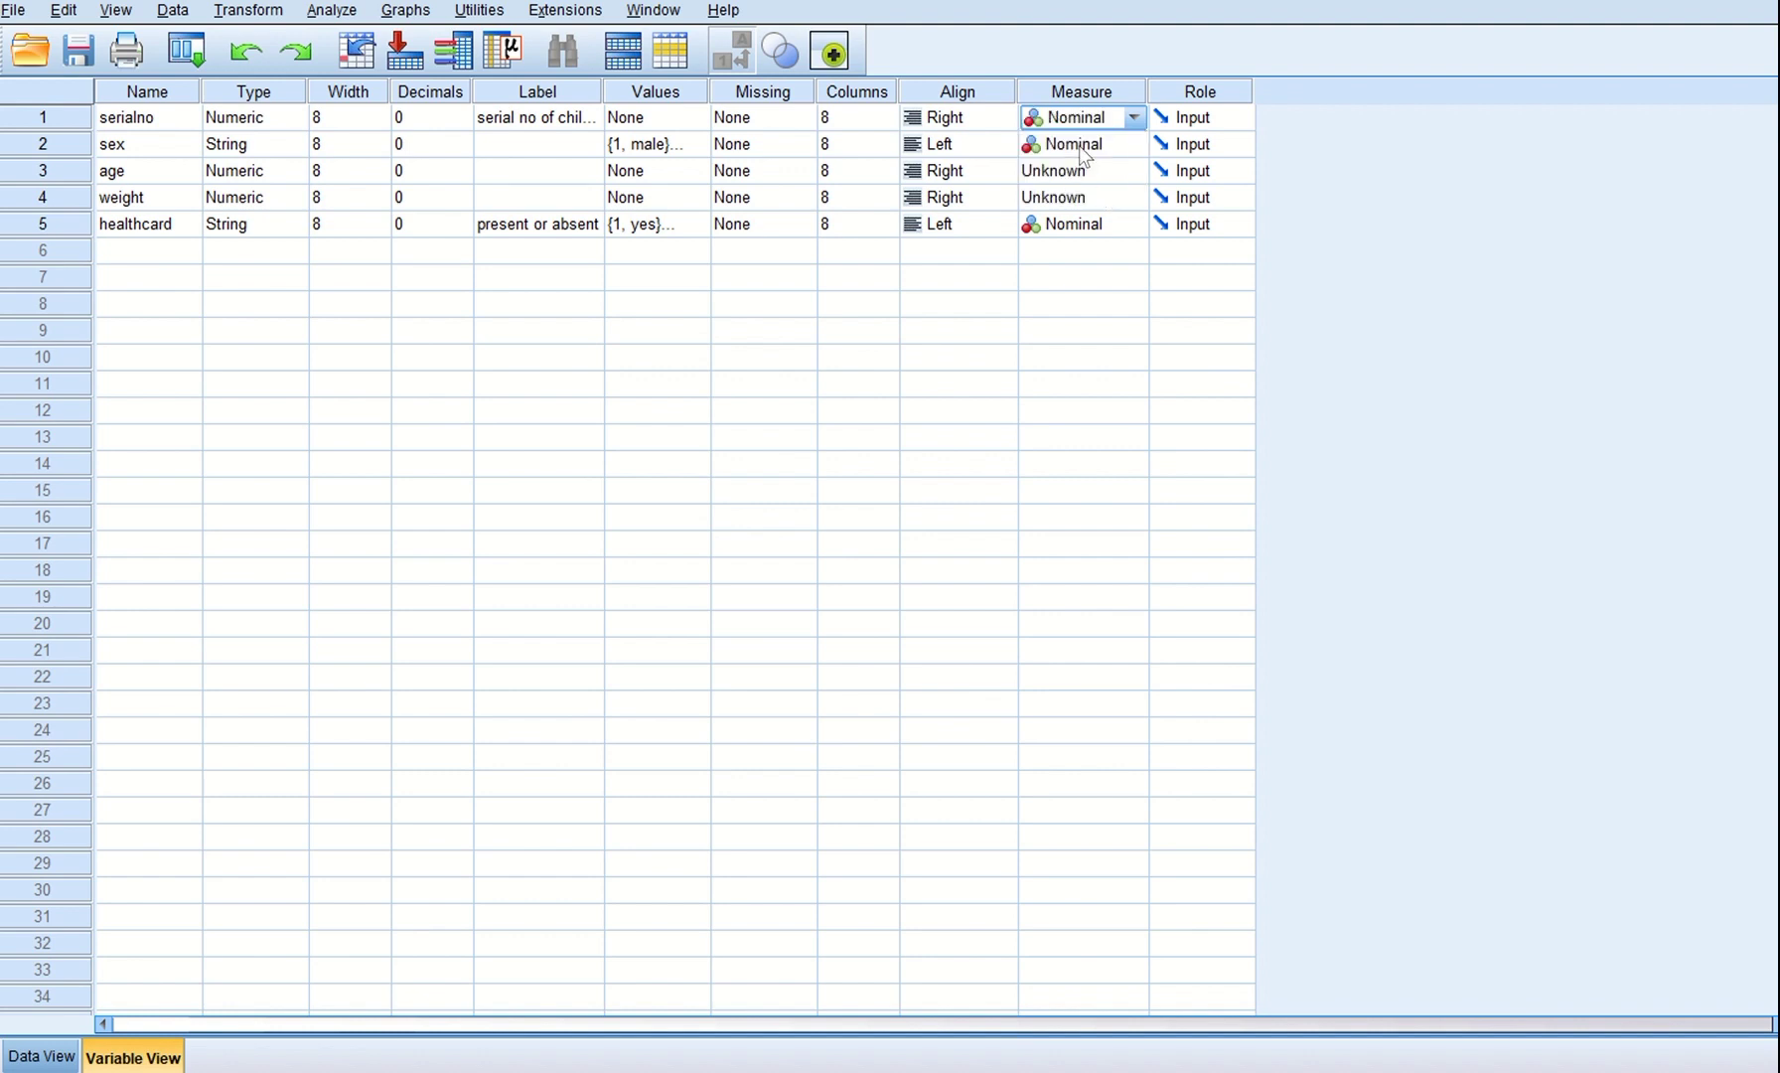
- Set the measurement level of age and weight to Scale, keeping healthcard as Nominal
{"action": "left_click", "coordinate": [1122, 154]}
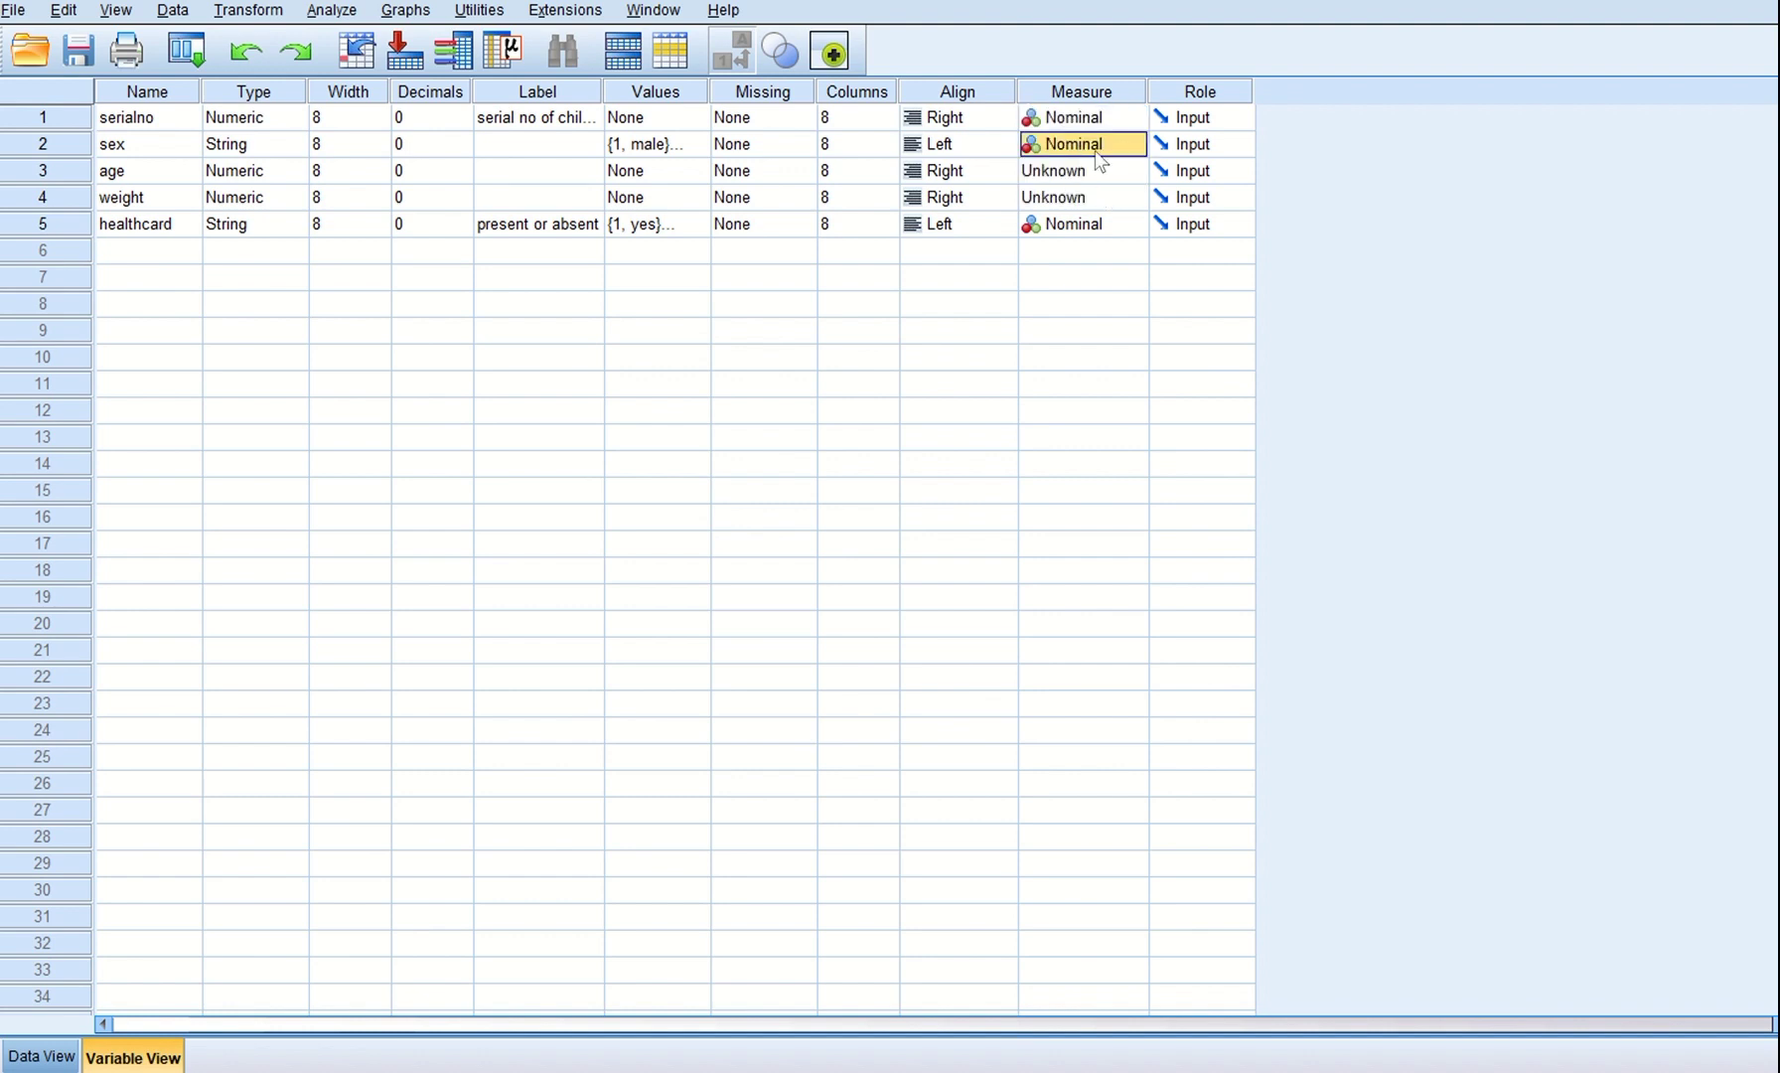
{"action": "left_click", "coordinate": [1087, 173]}
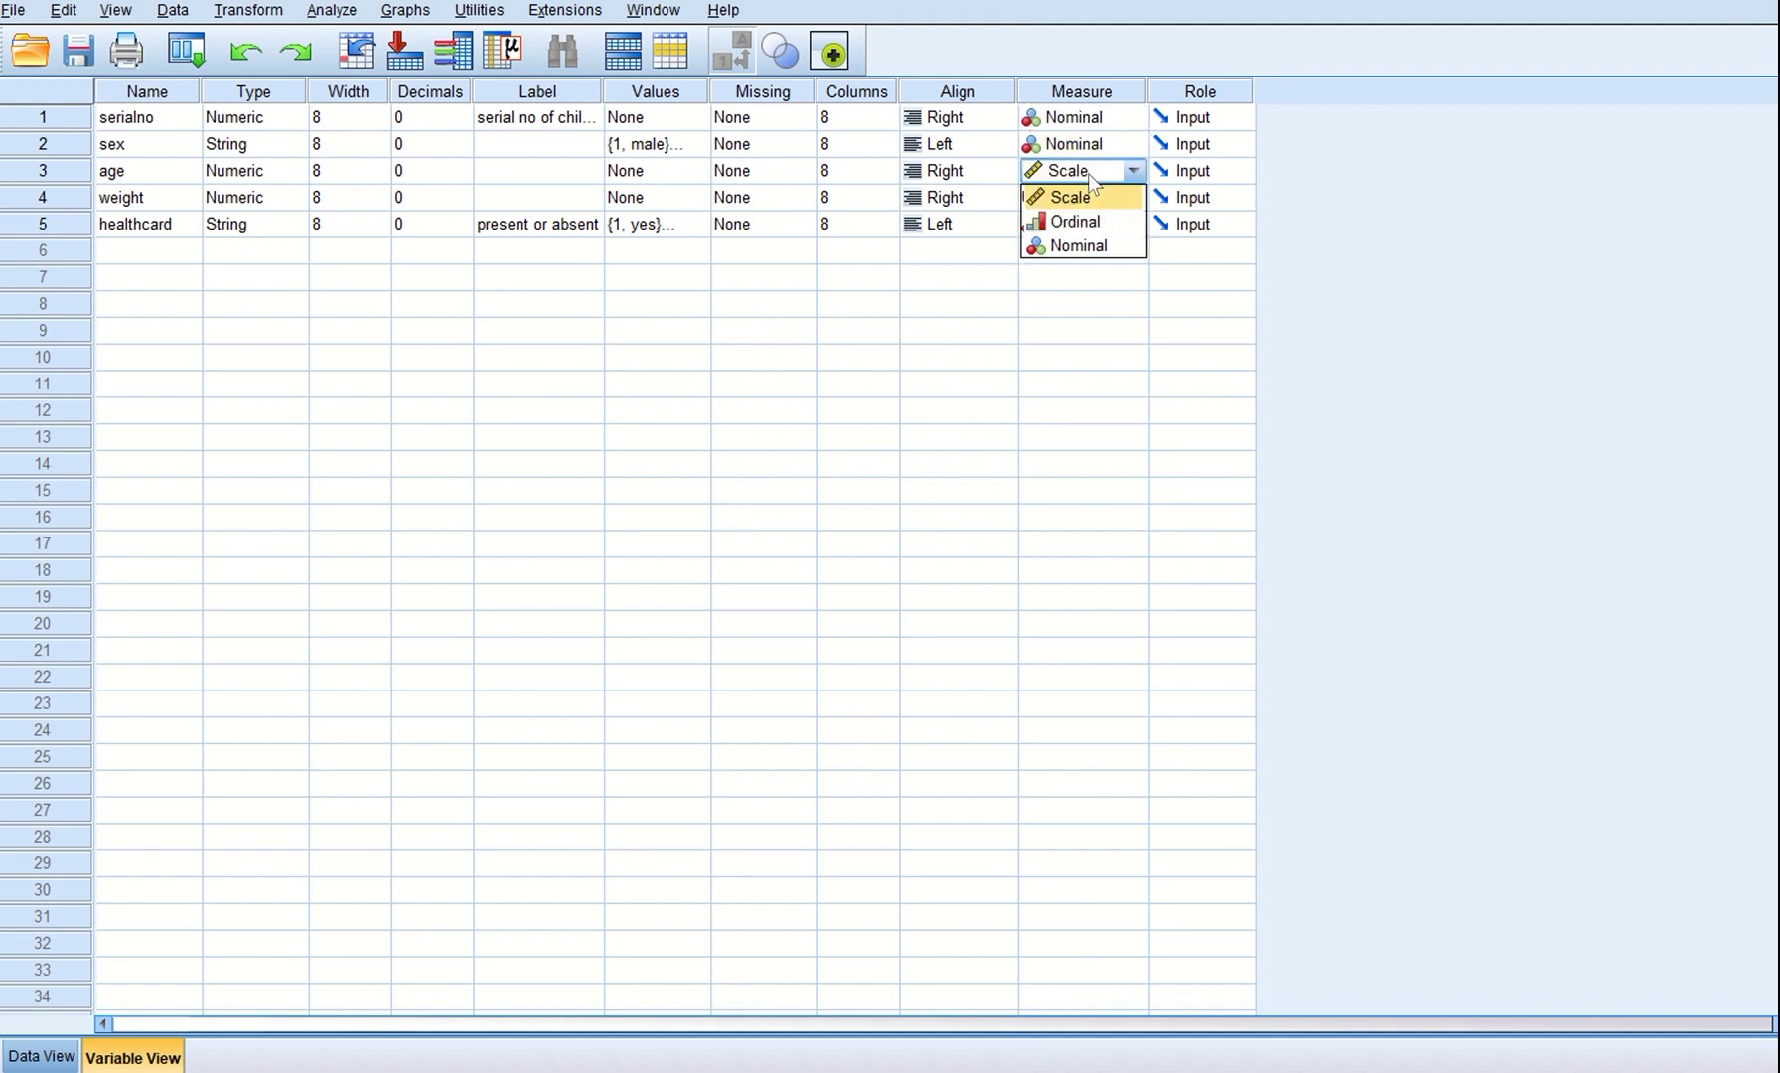
{"action": "left_click", "coordinate": [1073, 199]}
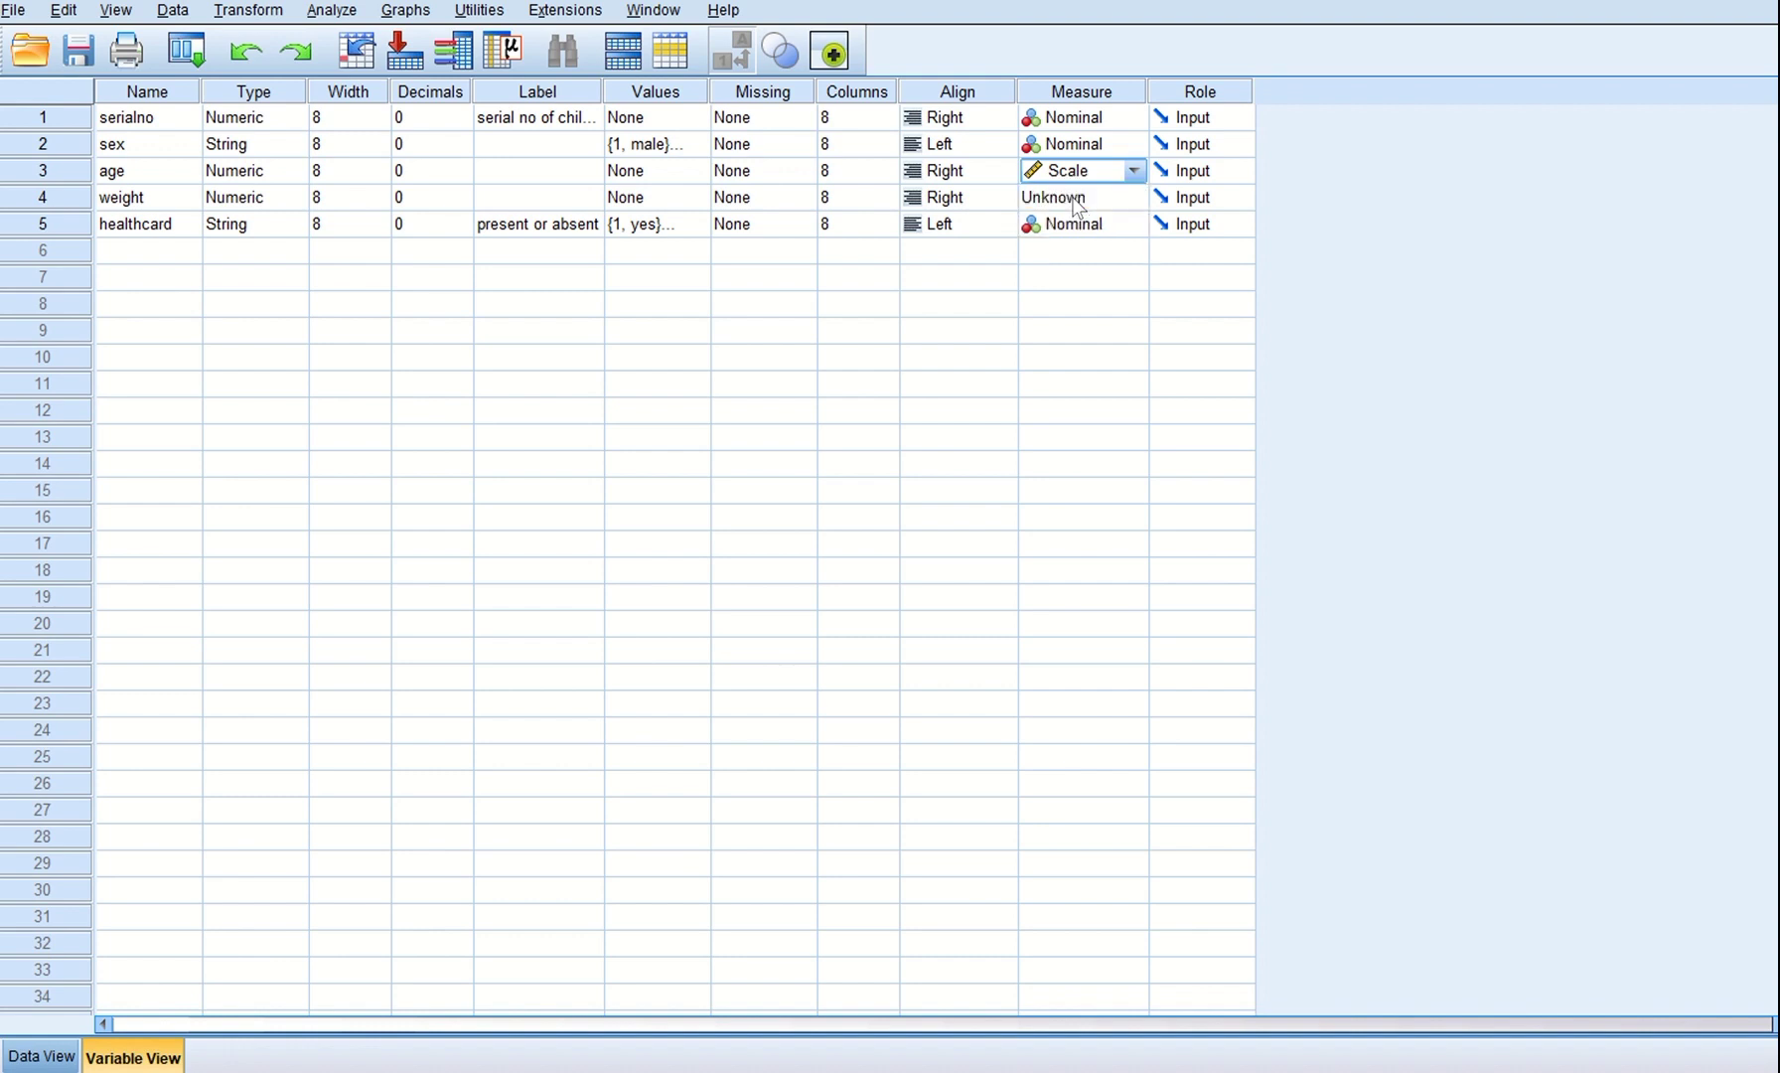
{"action": "left_click", "coordinate": [1099, 204]}
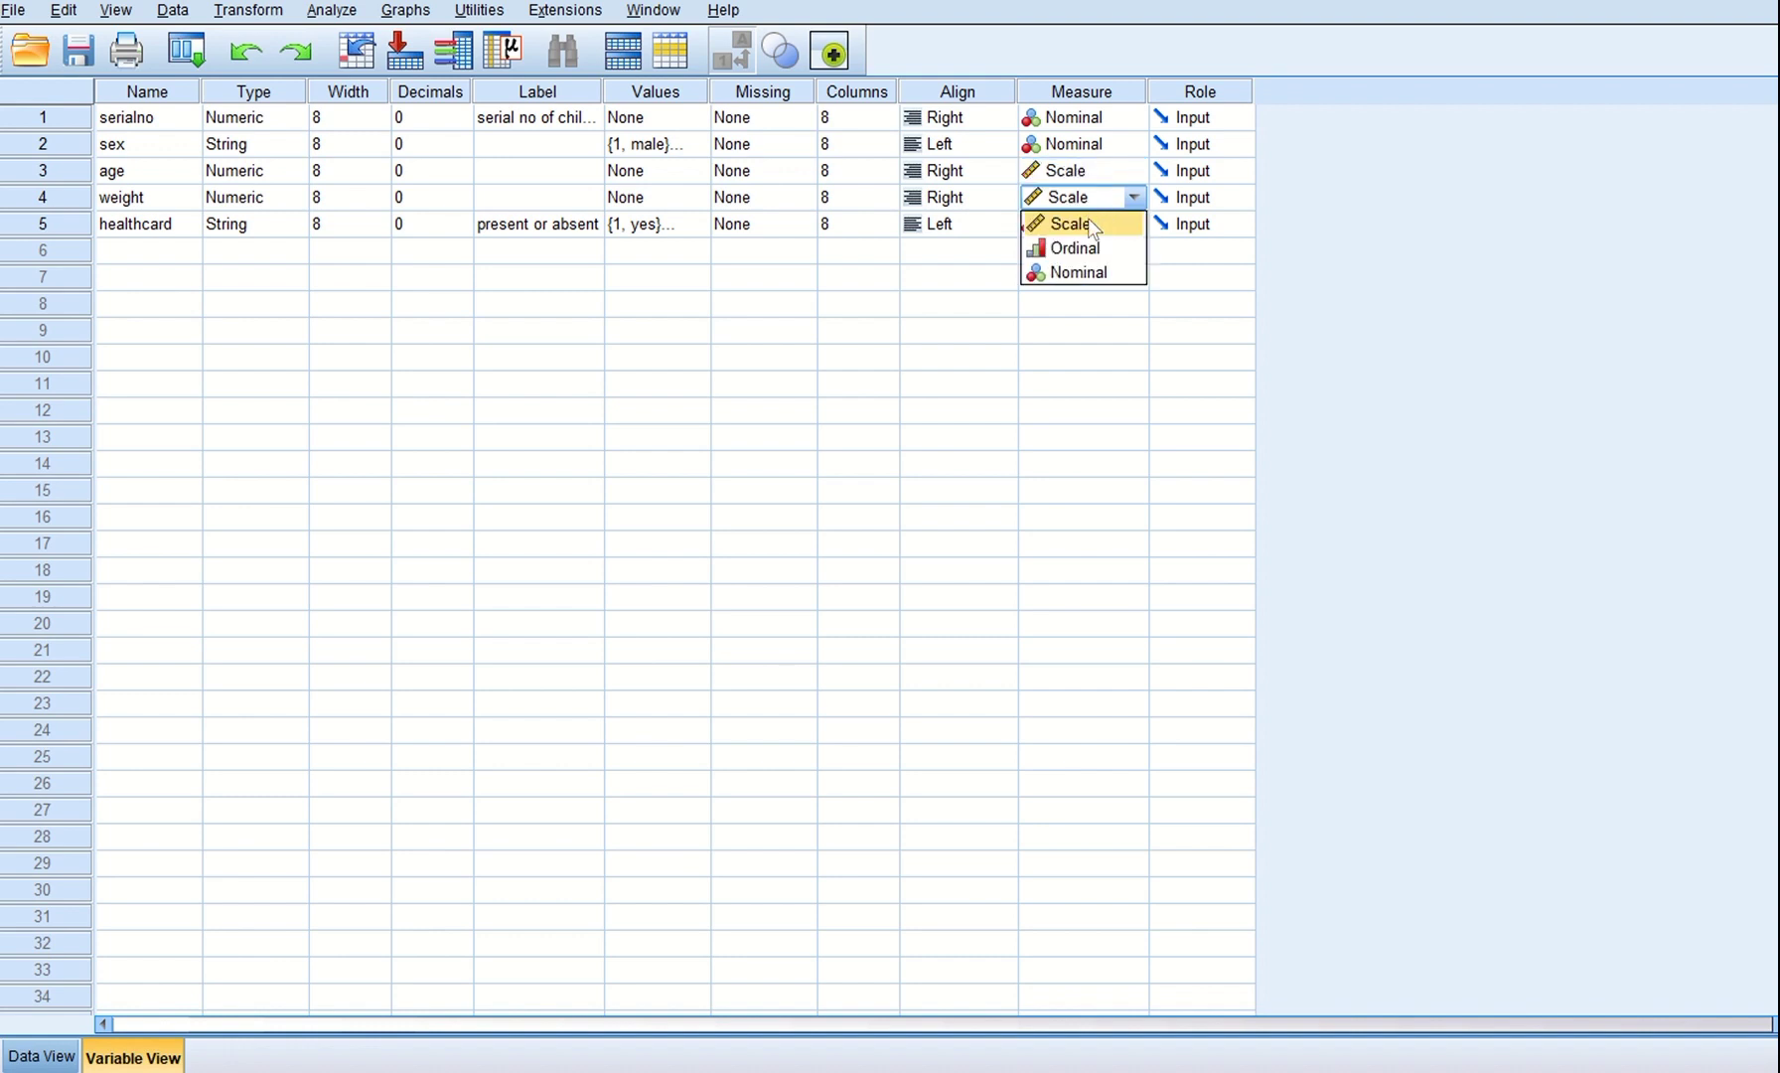
{"action": "left_click", "coordinate": [1090, 222]}
{"action": "left_click", "coordinate": [1085, 225]}
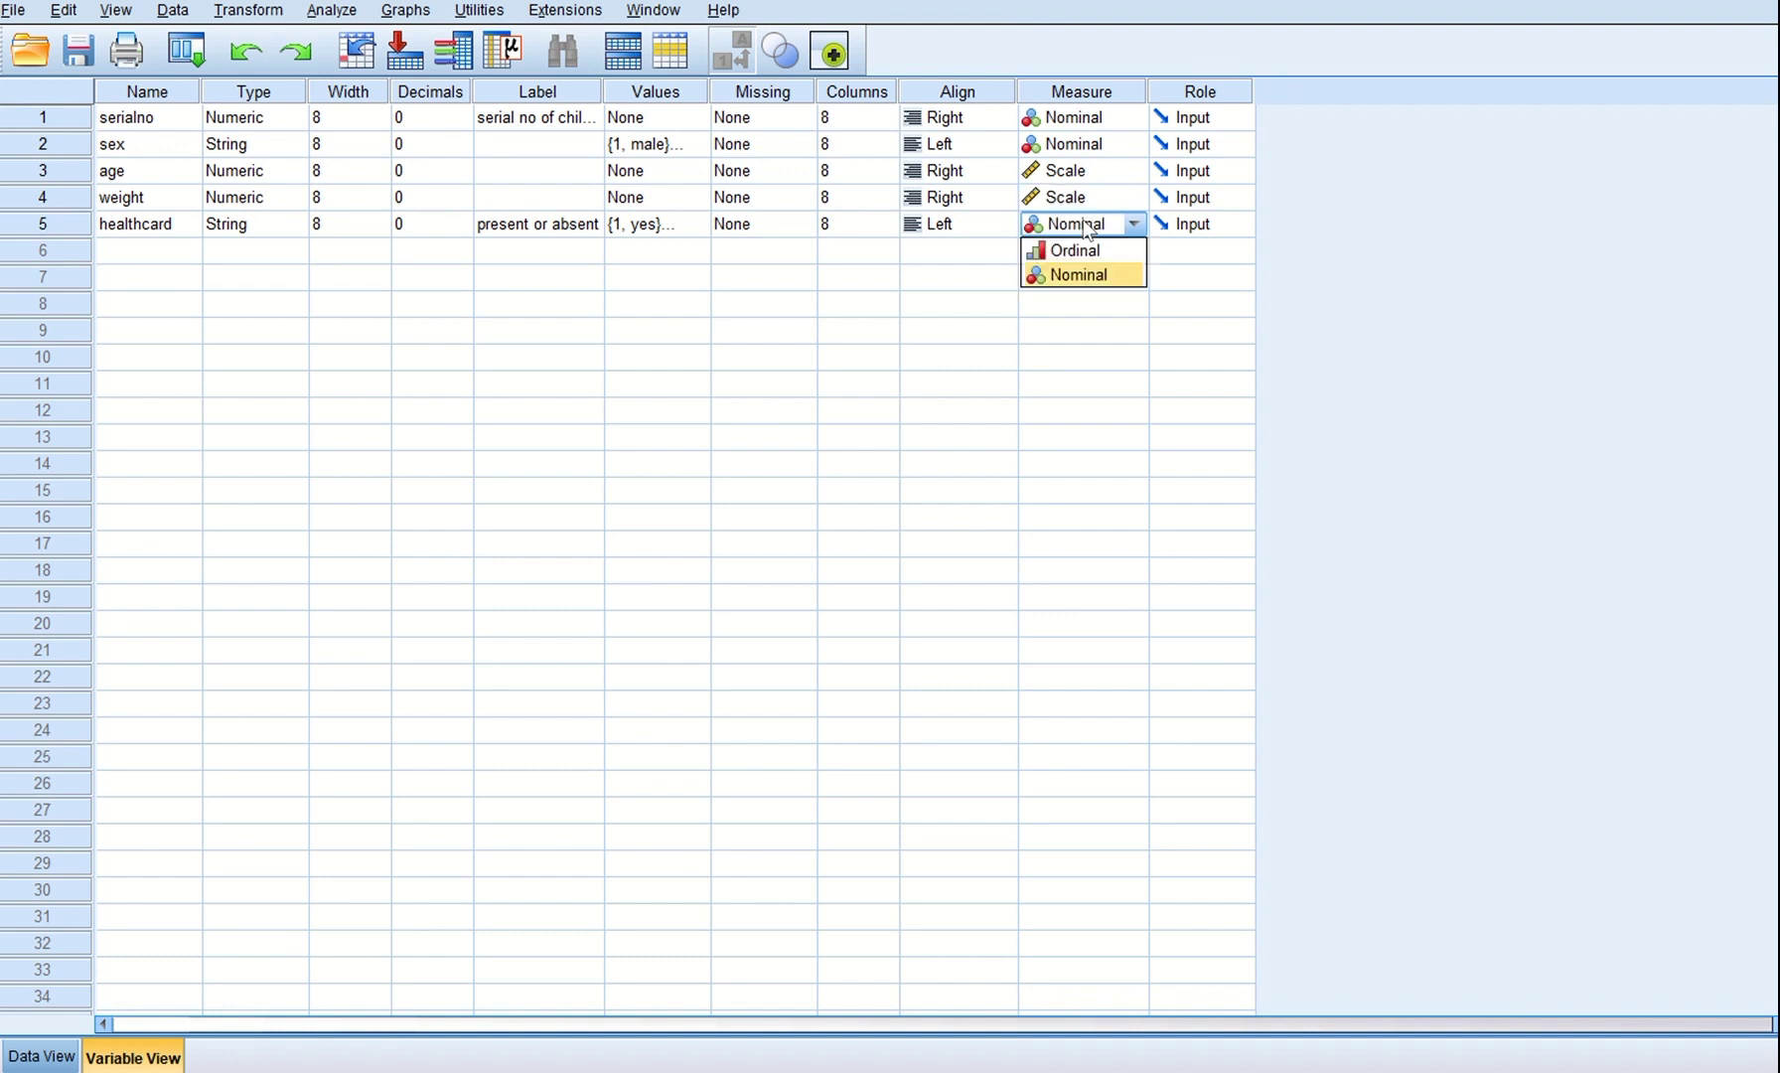
{"action": "left_click", "coordinate": [1077, 274]}
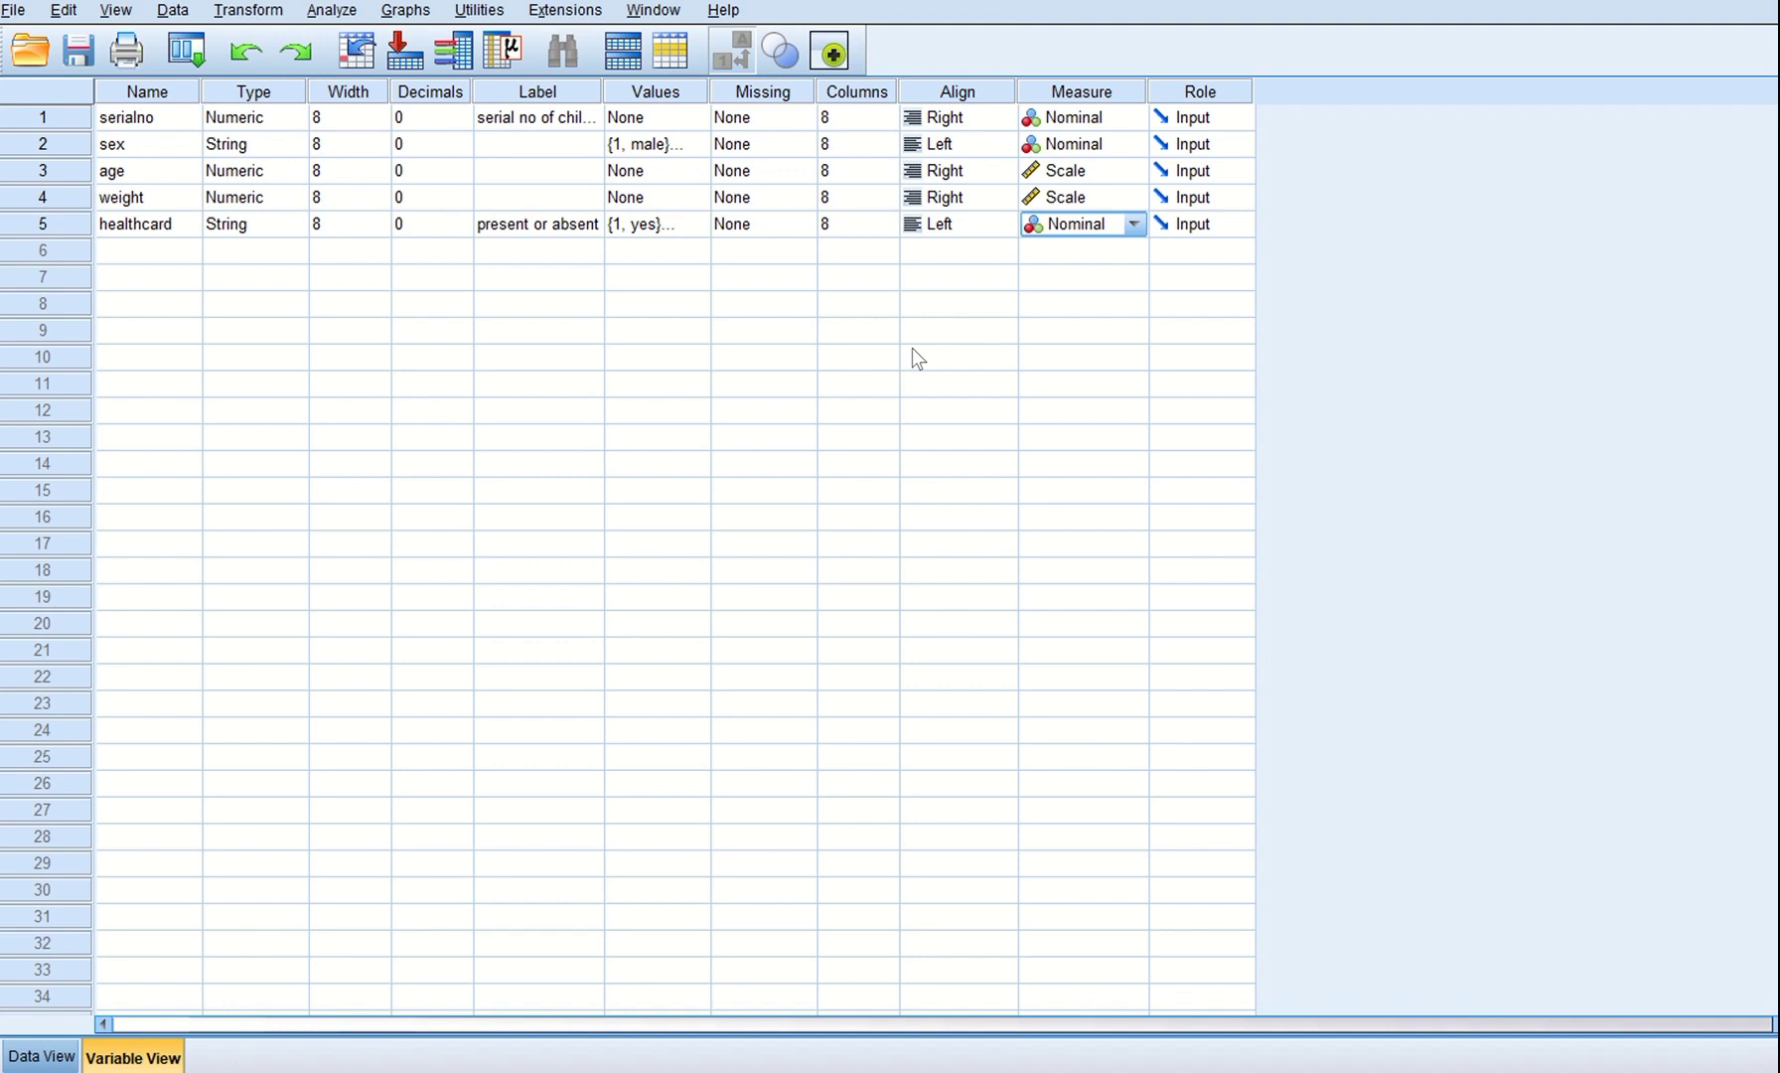
- Show the case data and run Descriptives on the weight variable
{"action": "left_click", "coordinate": [45, 1058]}
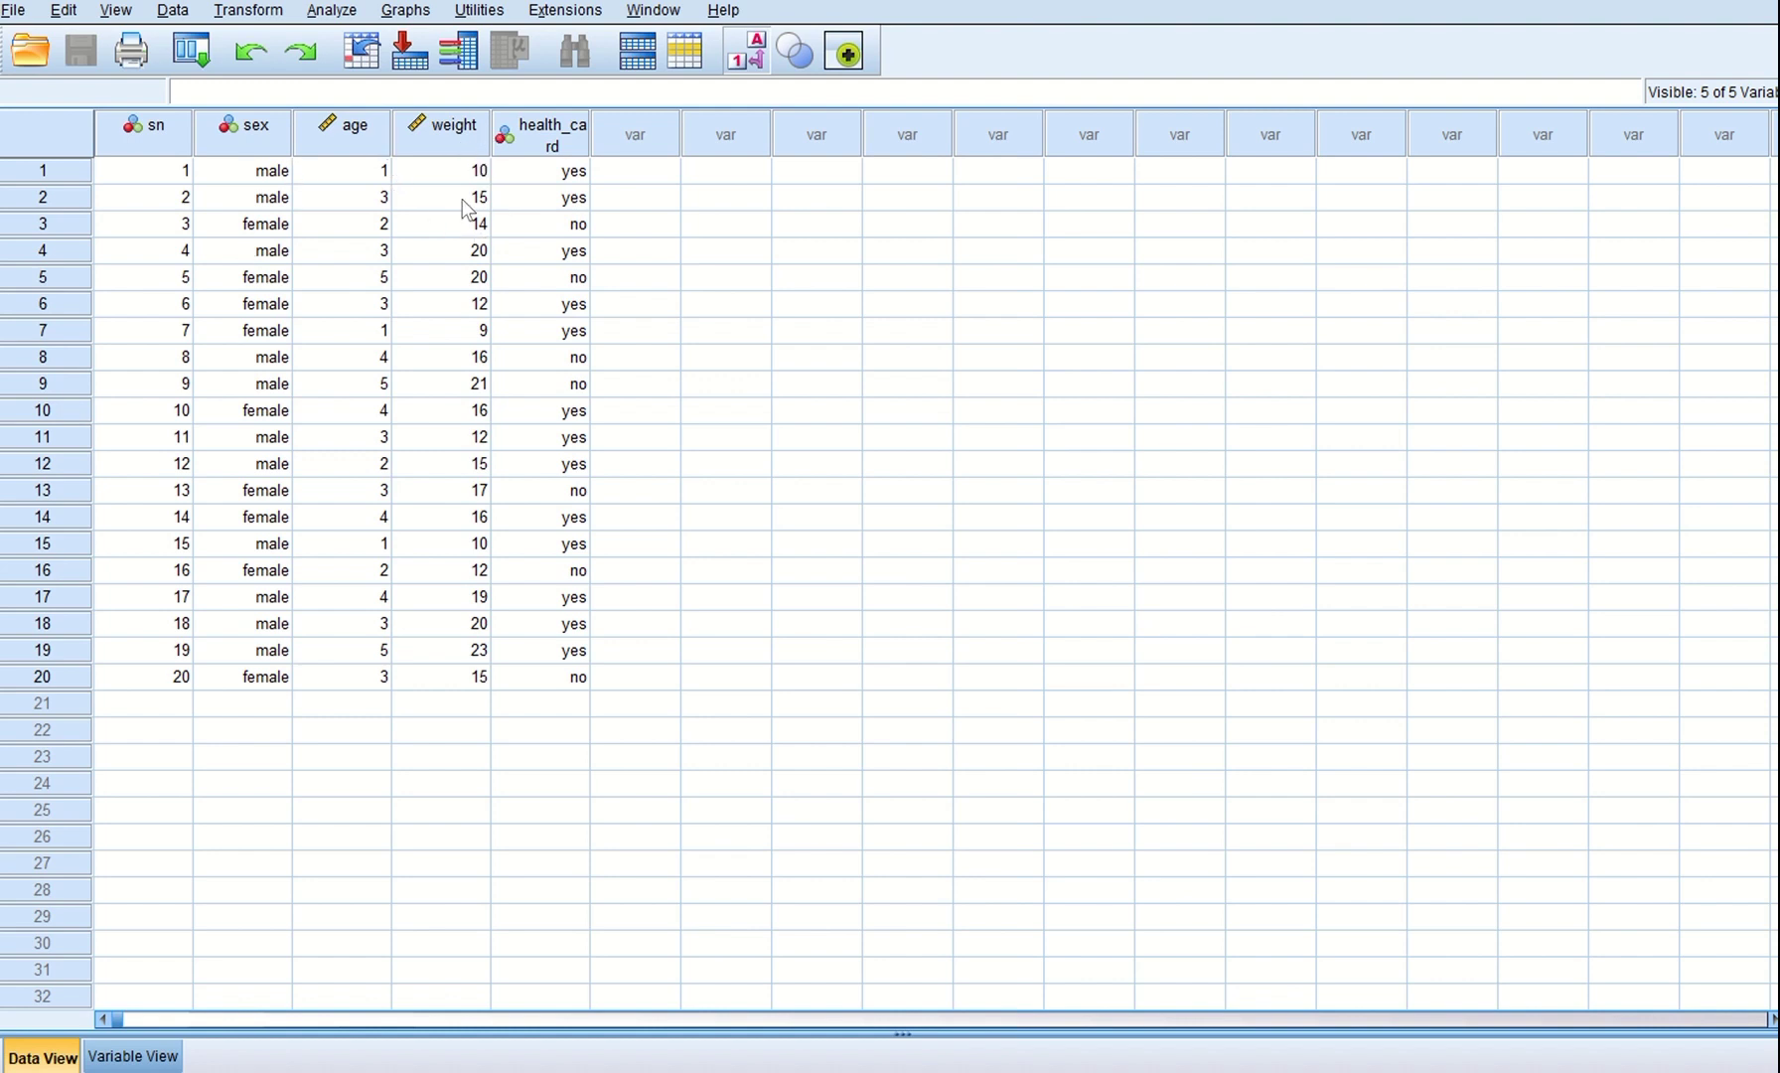
{"action": "left_click", "coordinate": [331, 12]}
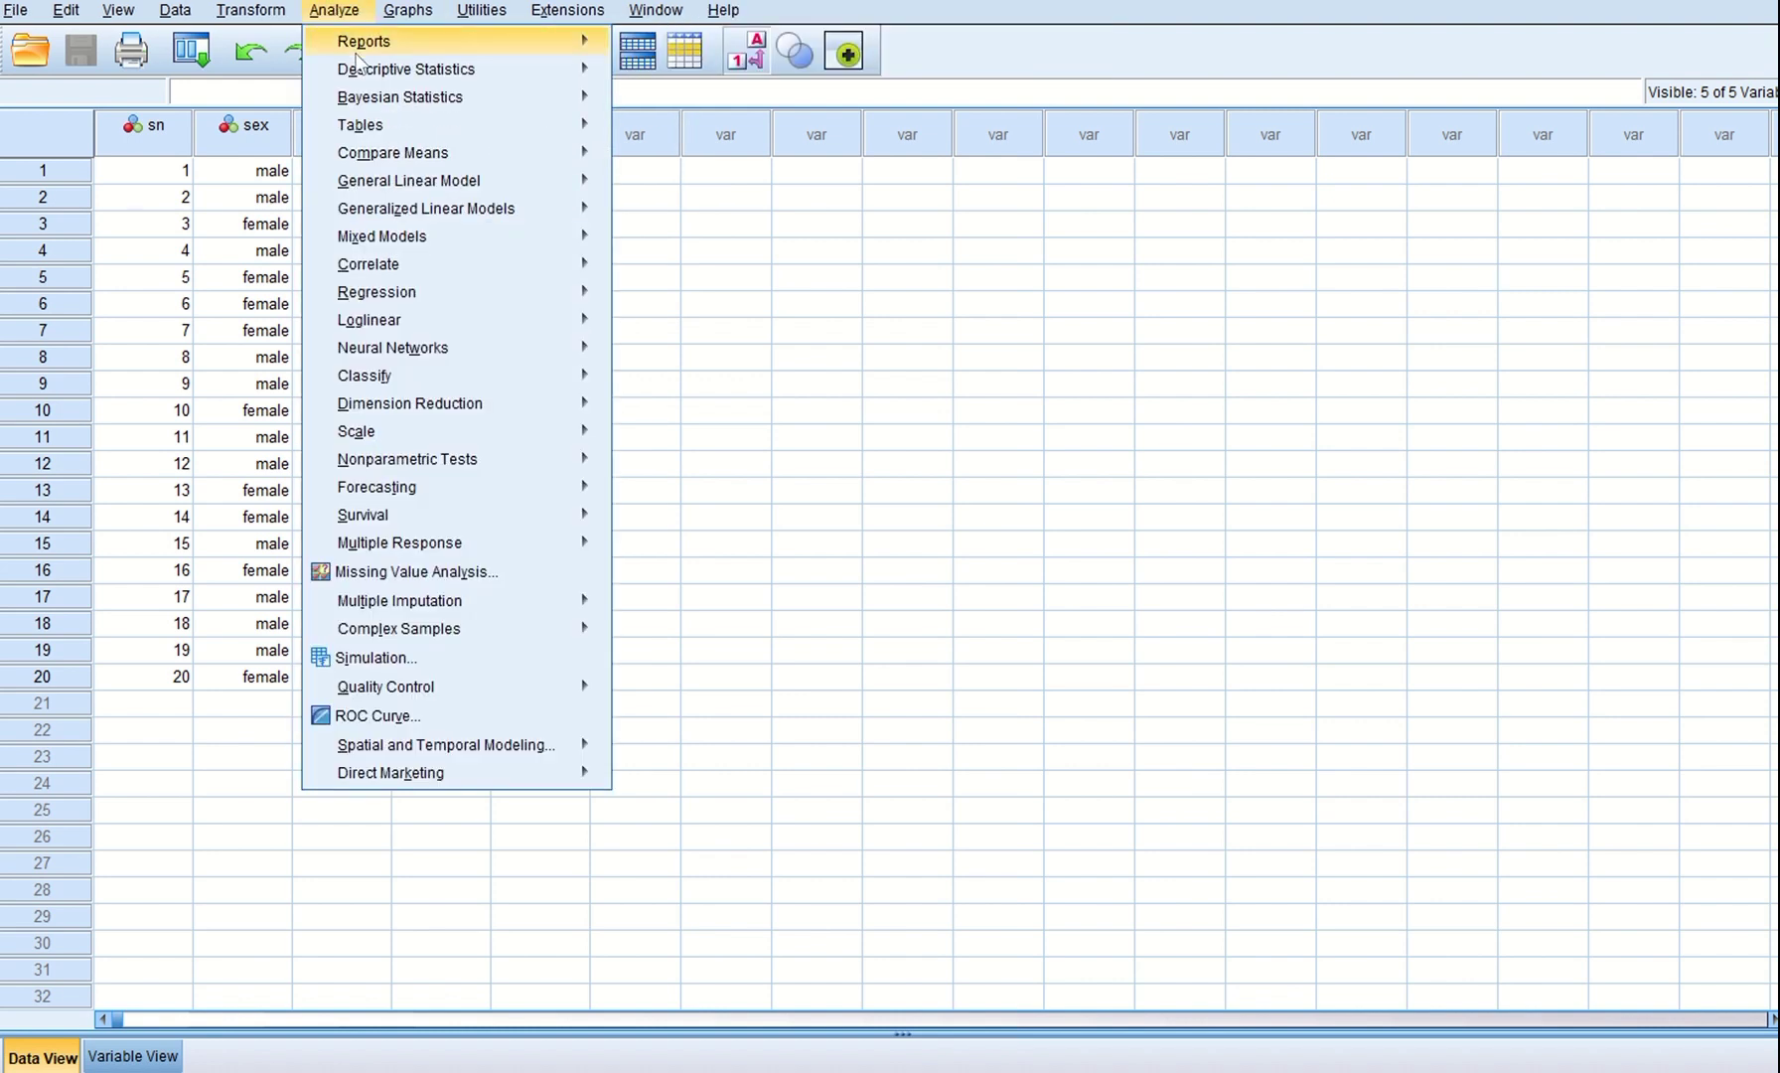
{"action": "mouse_move", "coordinate": [360, 70]}
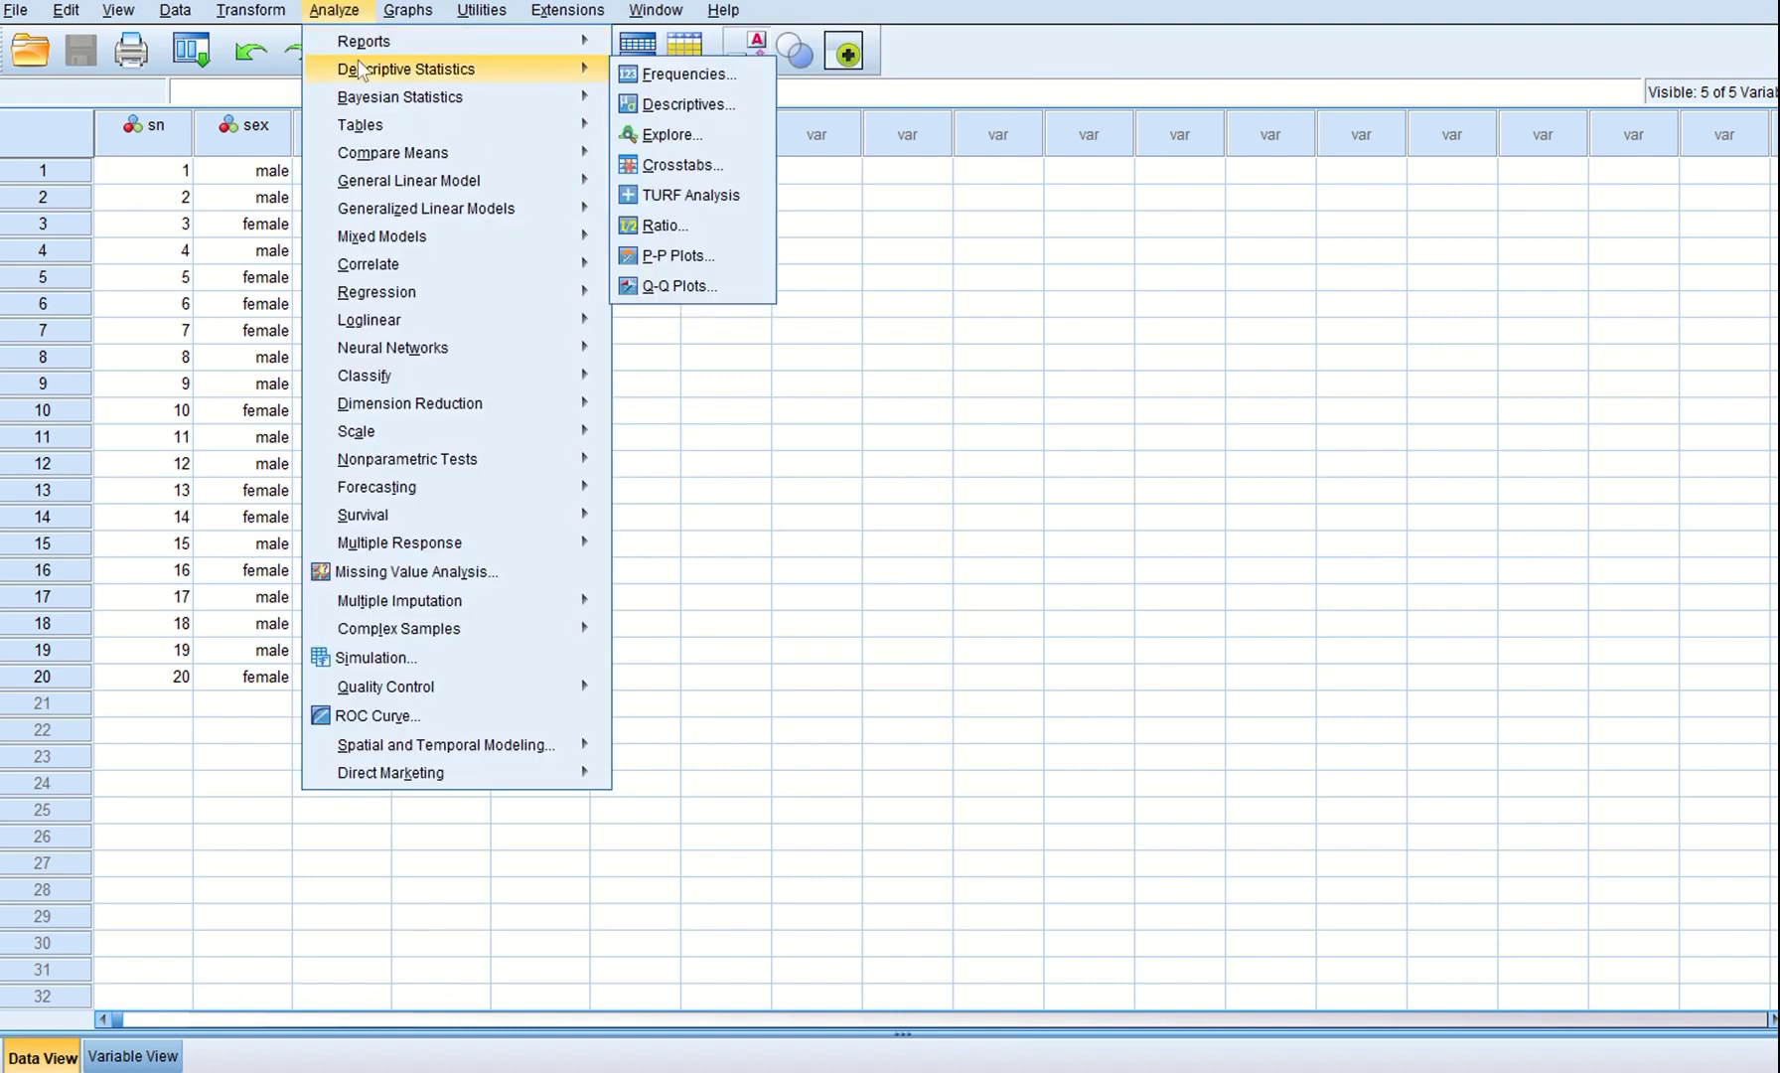
{"action": "left_click", "coordinate": [650, 104]}
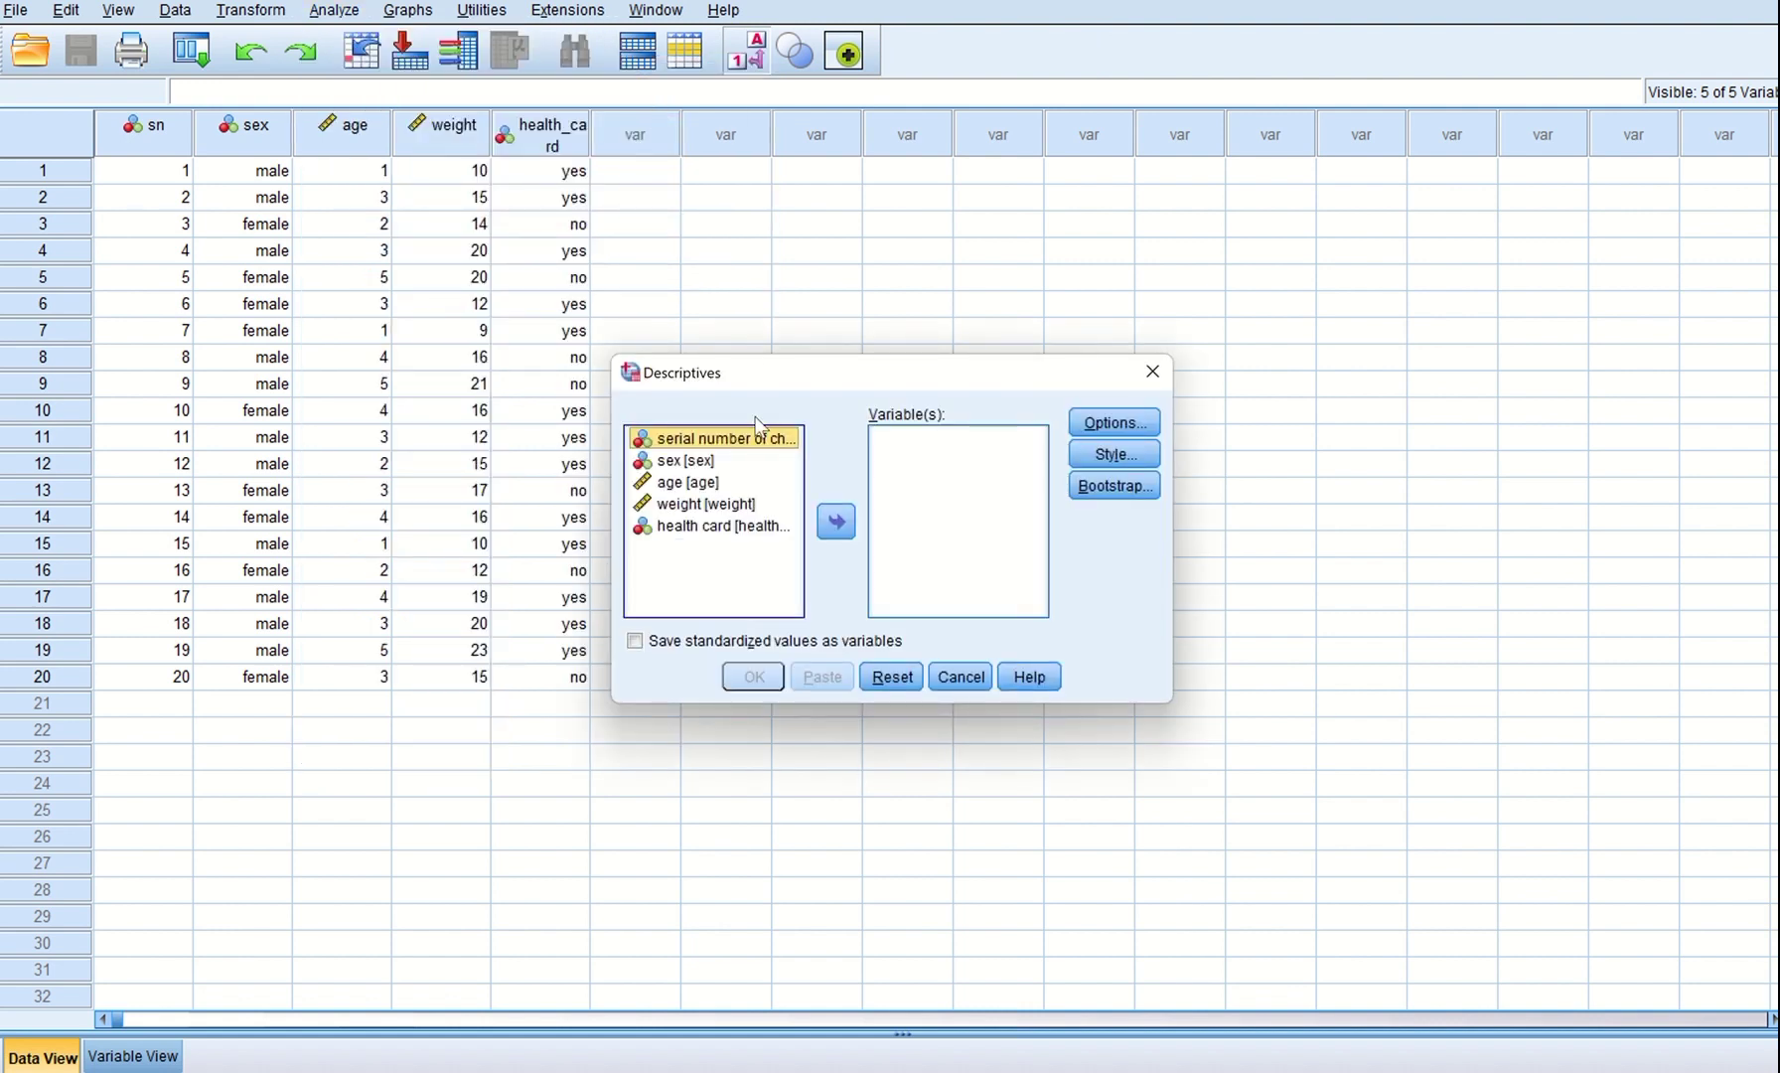
{"action": "left_click", "coordinate": [734, 509]}
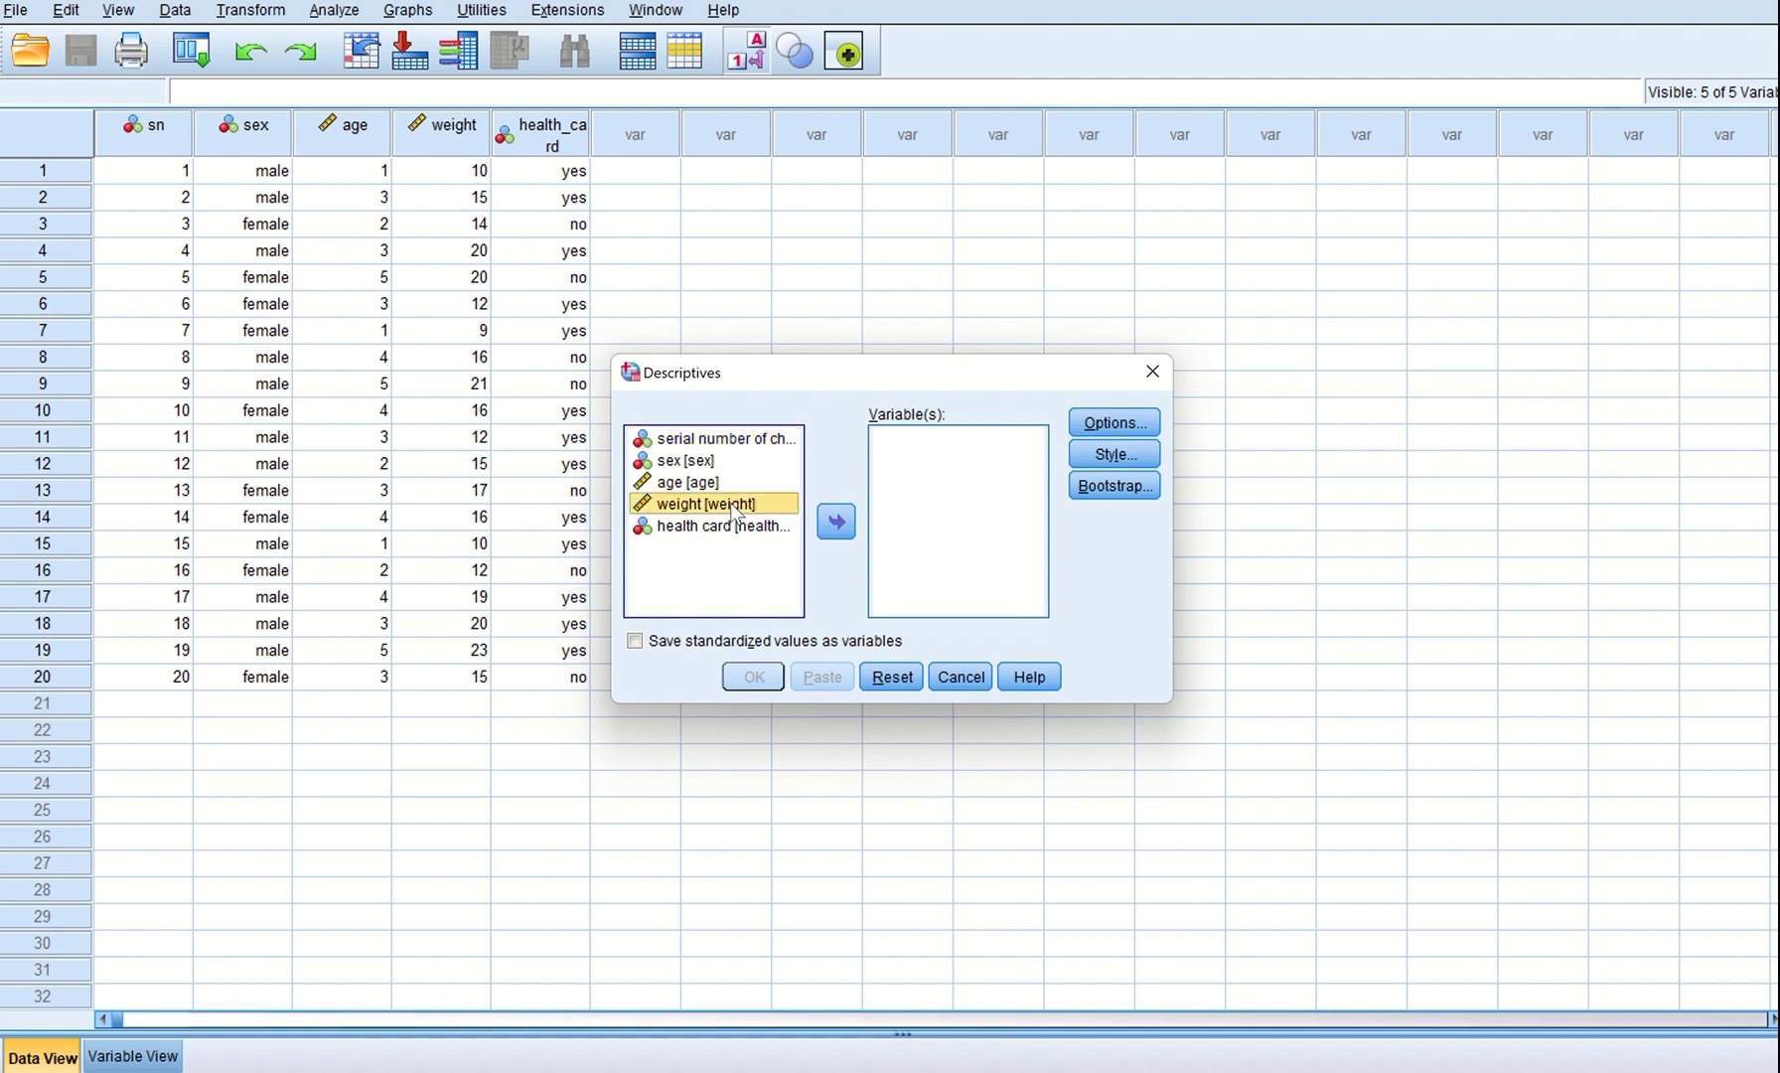
{"action": "left_click", "coordinate": [836, 523]}
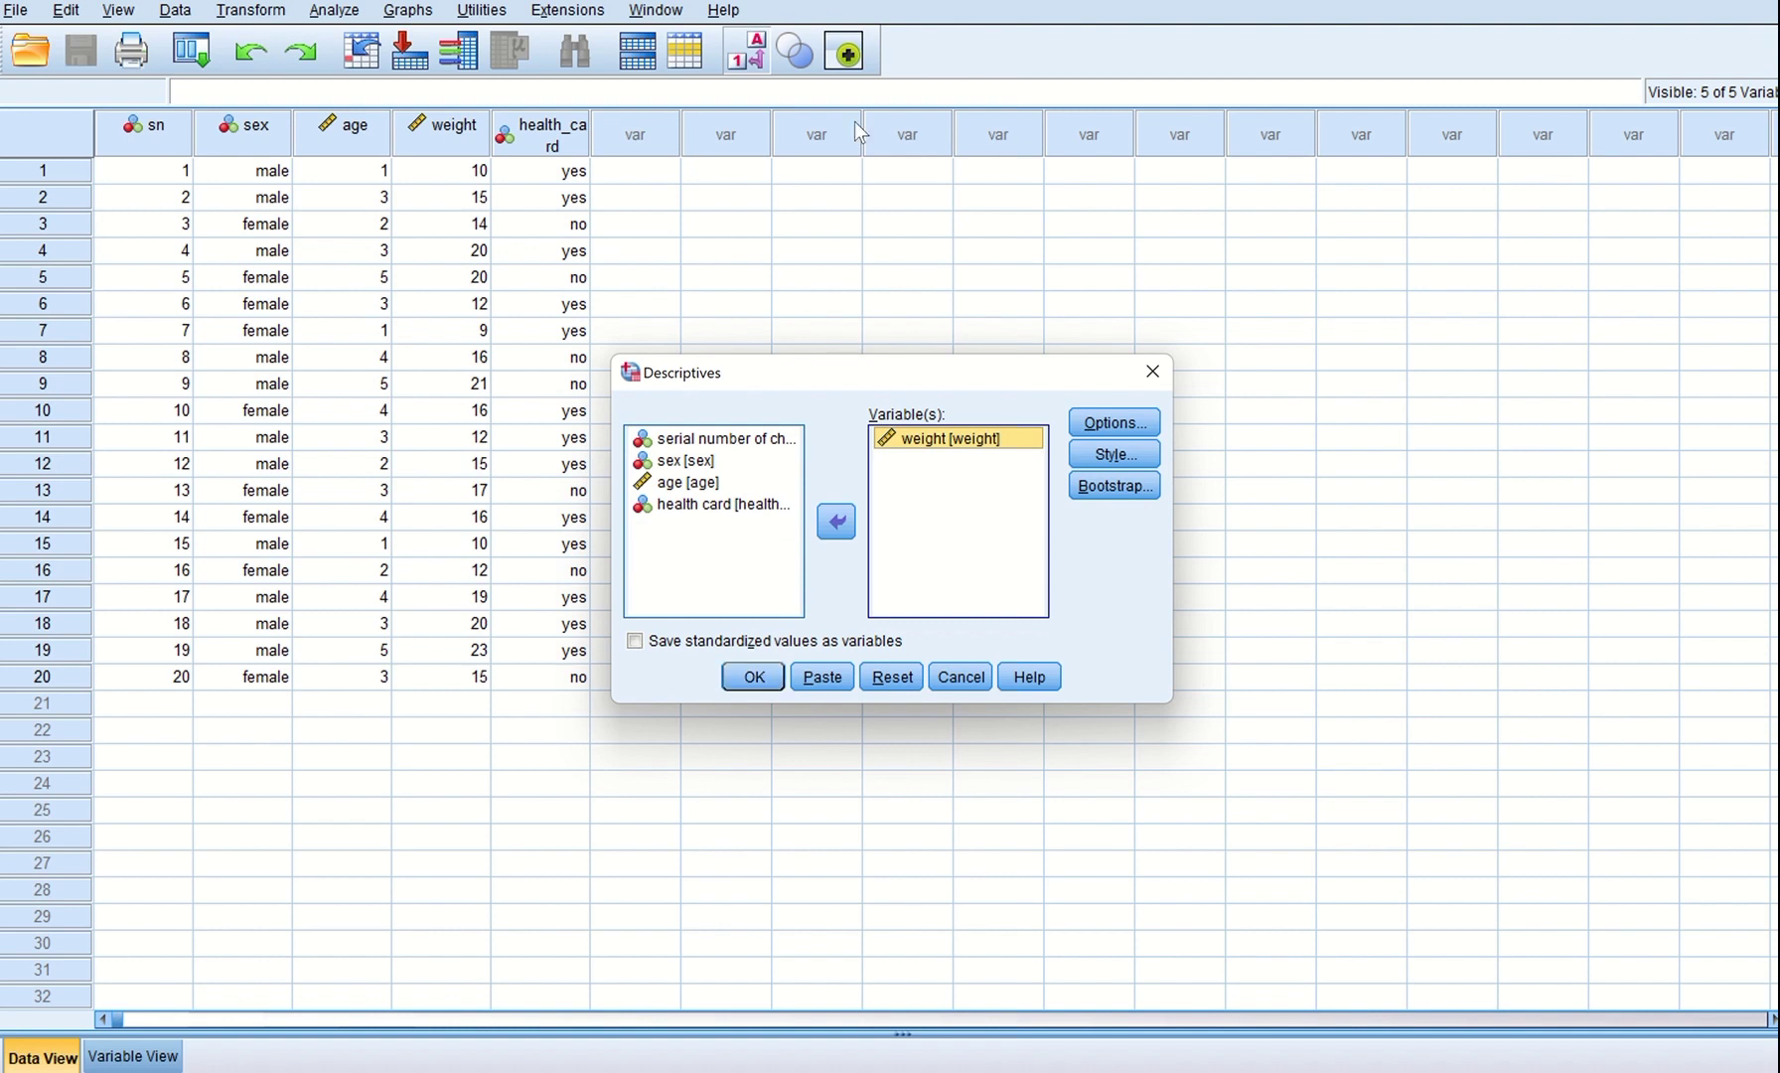
{"action": "left_click", "coordinate": [731, 12]}
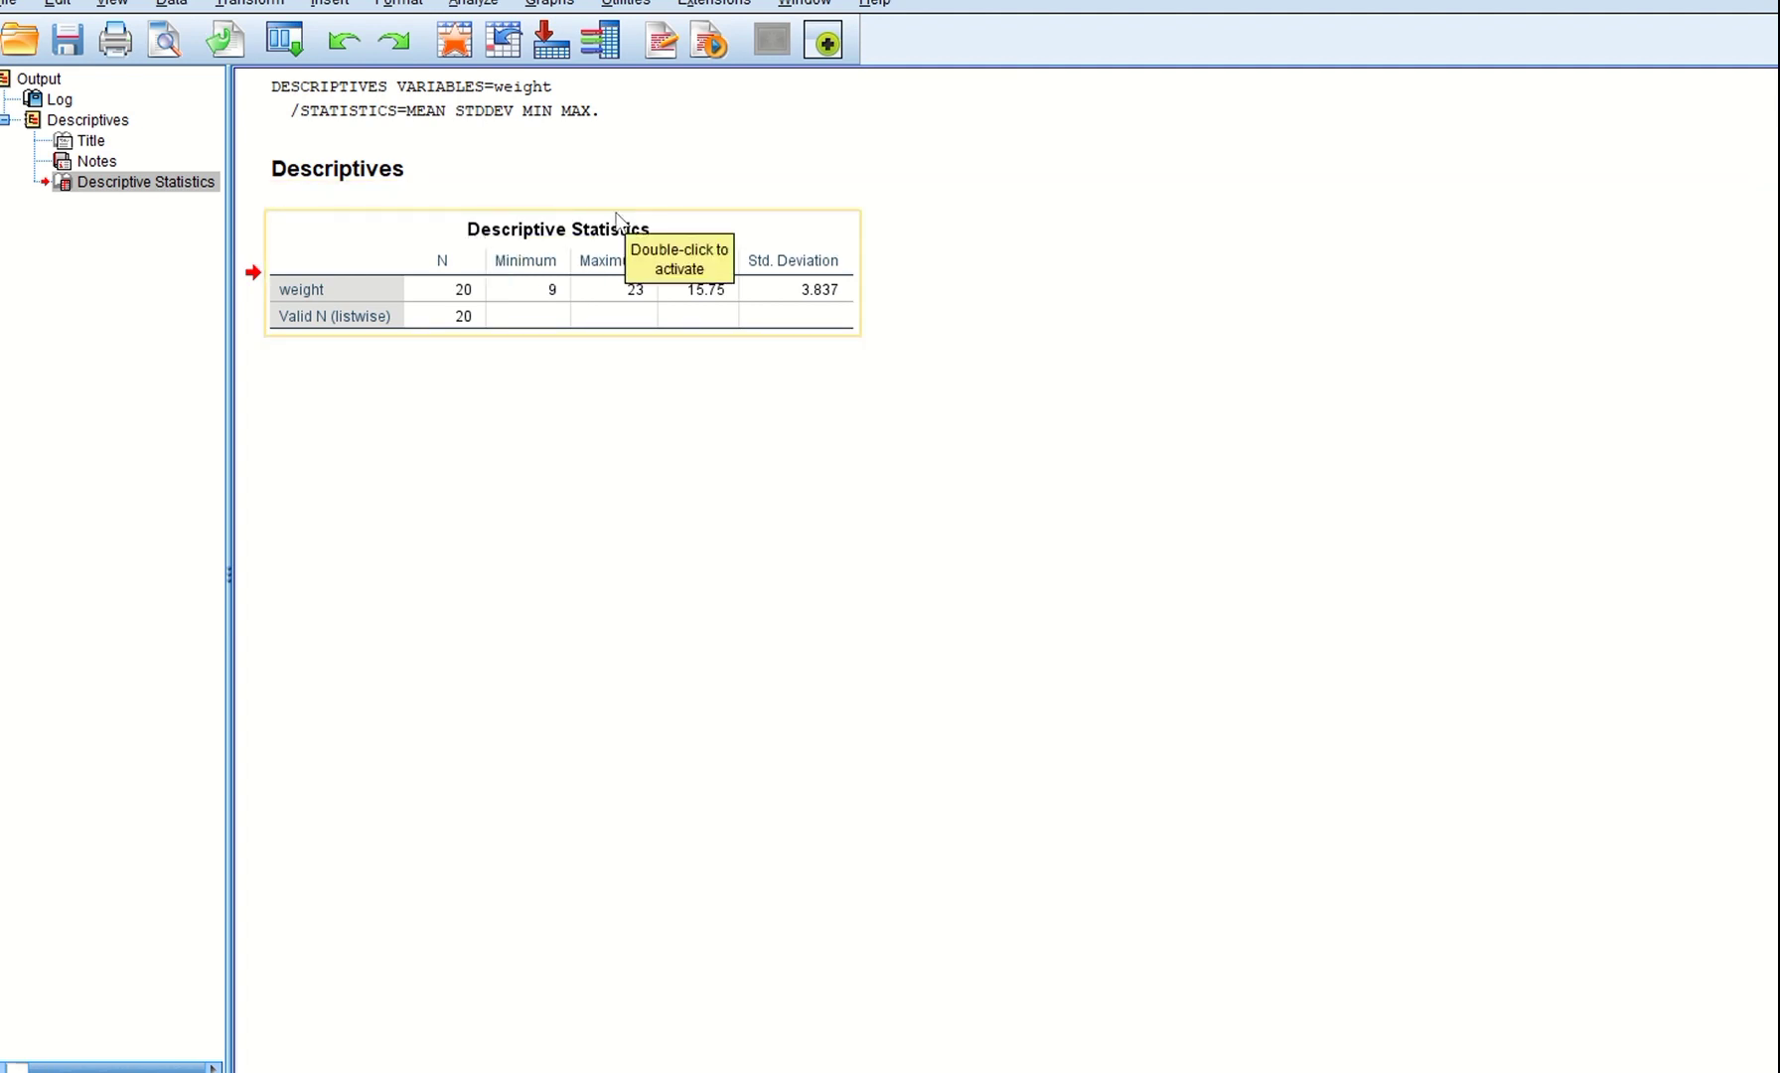
{"action": "left_click", "coordinate": [687, 465]}
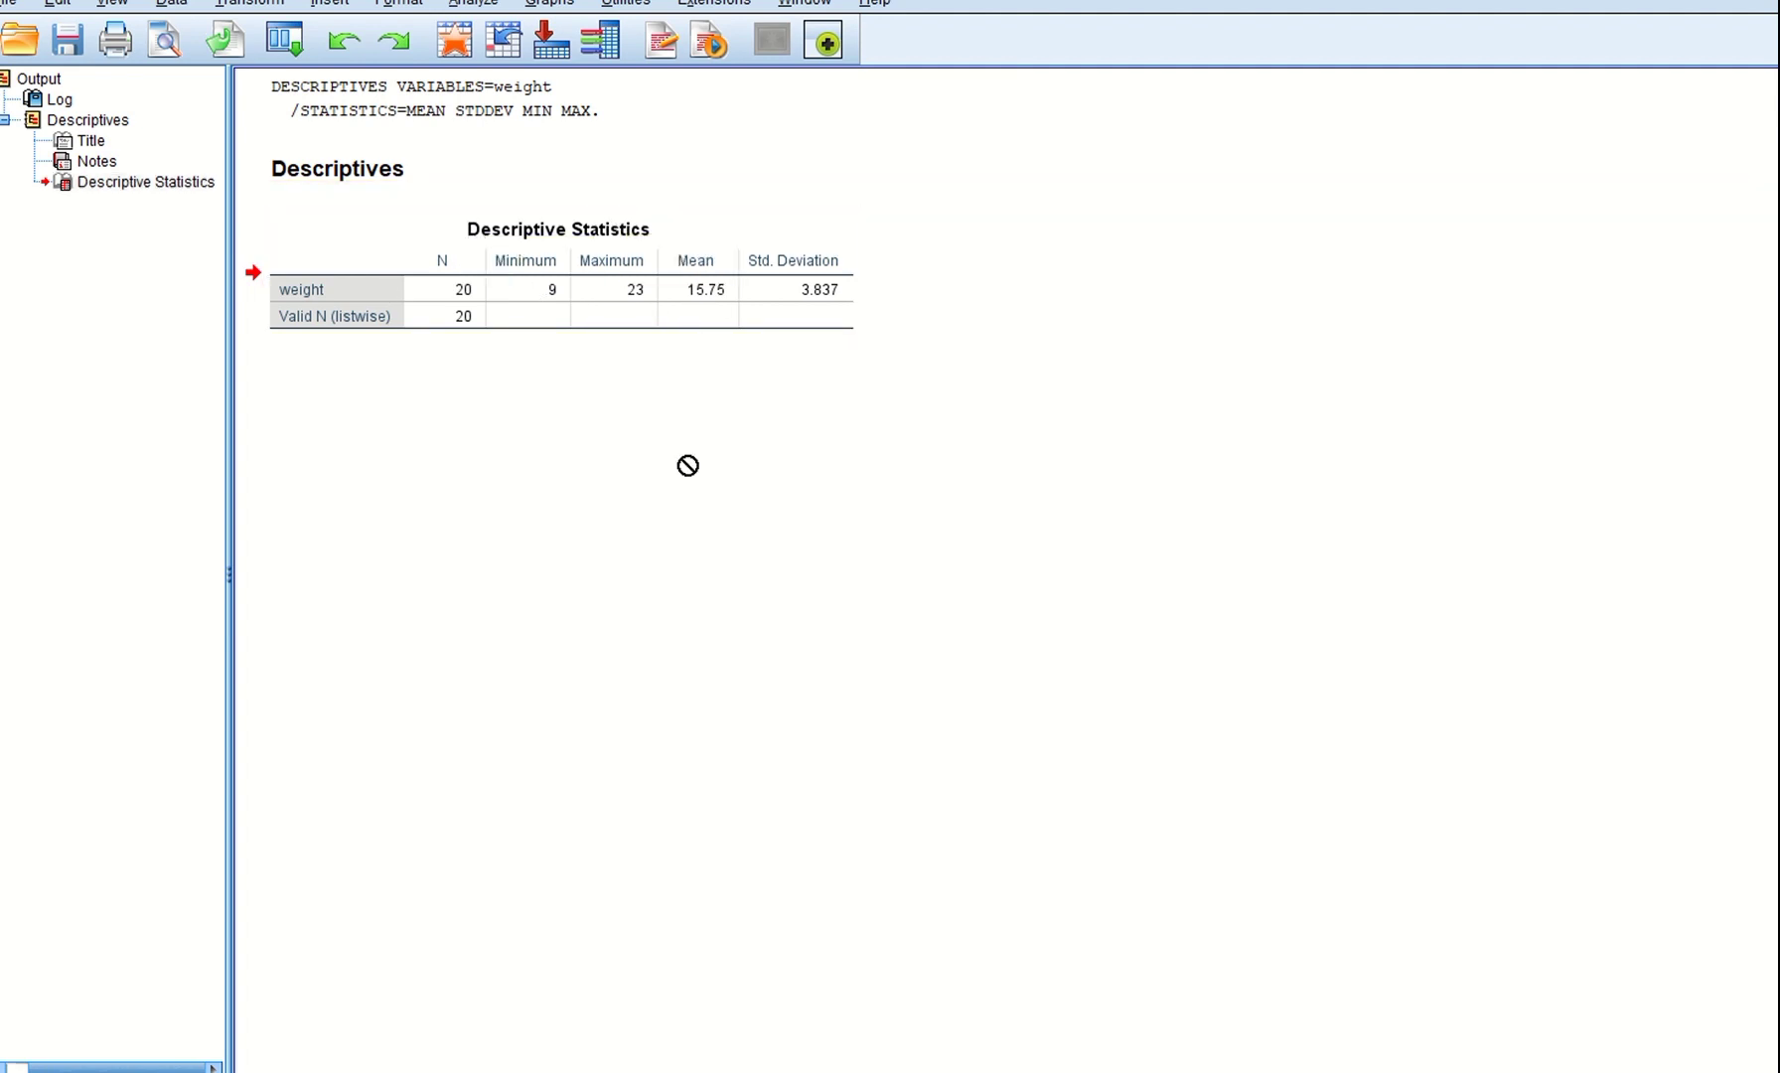
{"action": "left_click", "coordinate": [719, 312]}
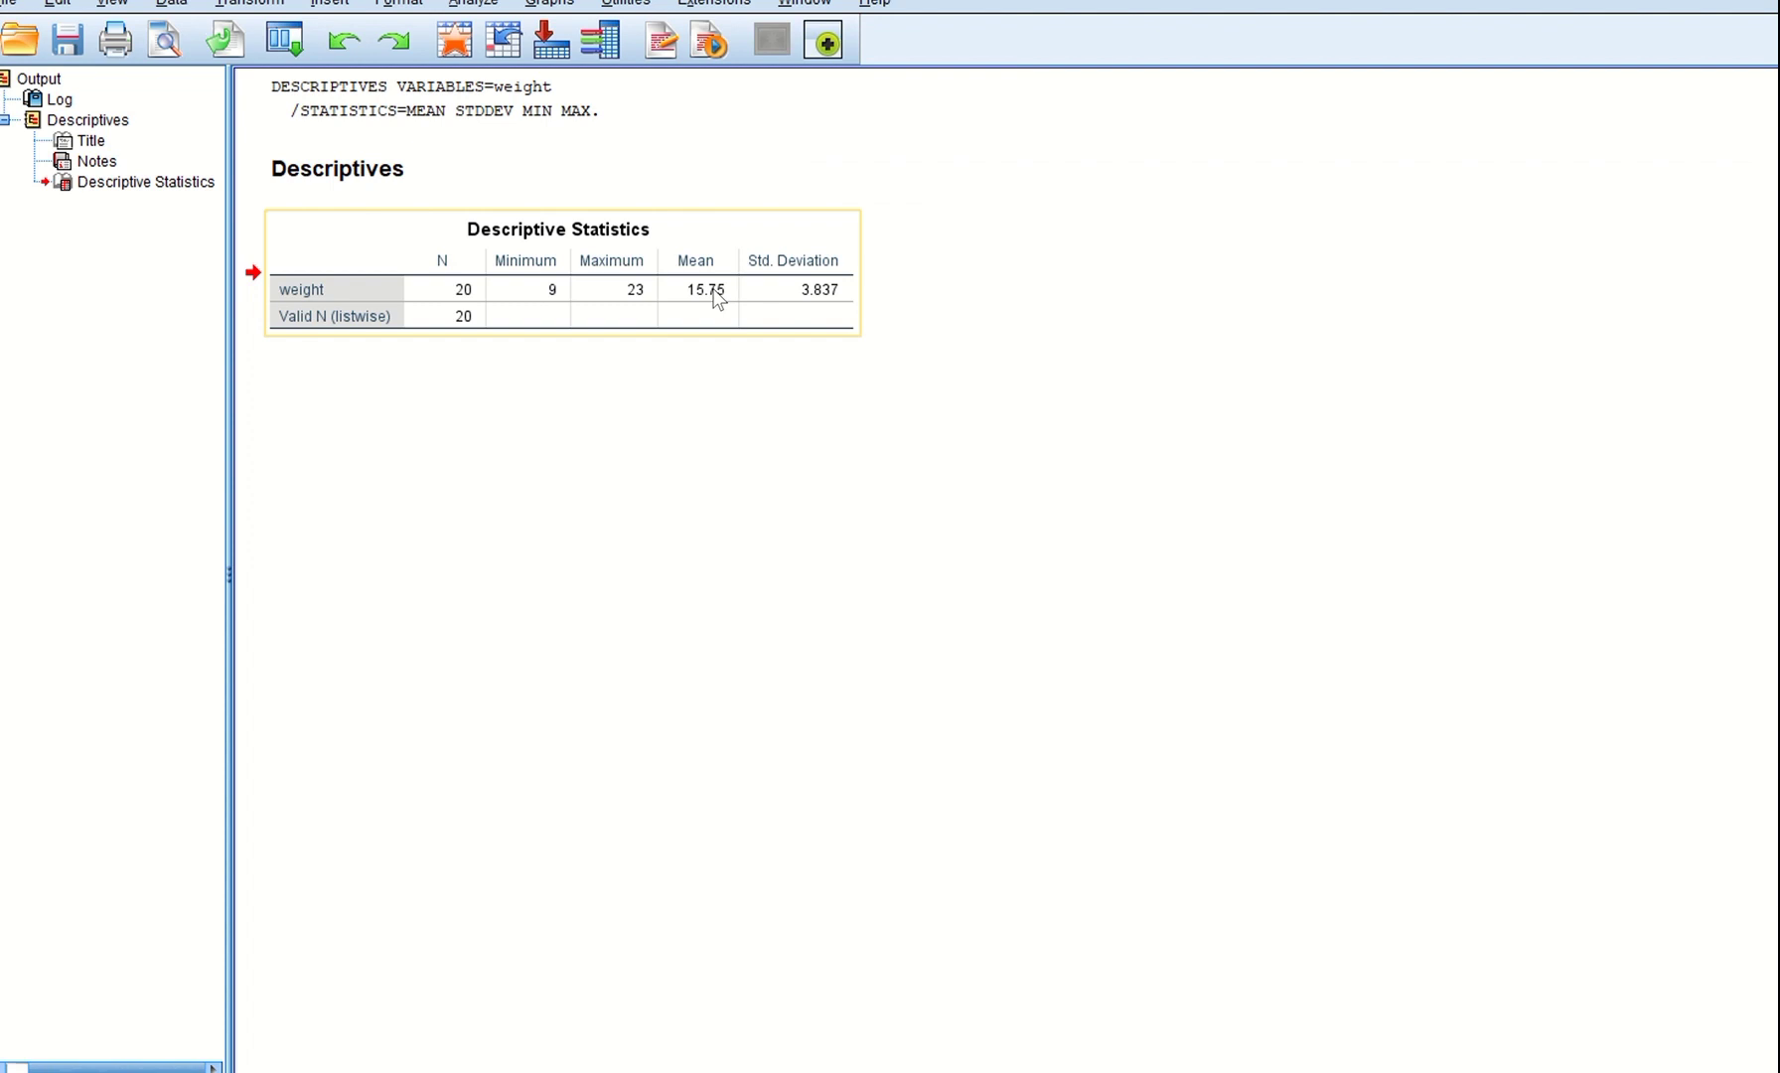
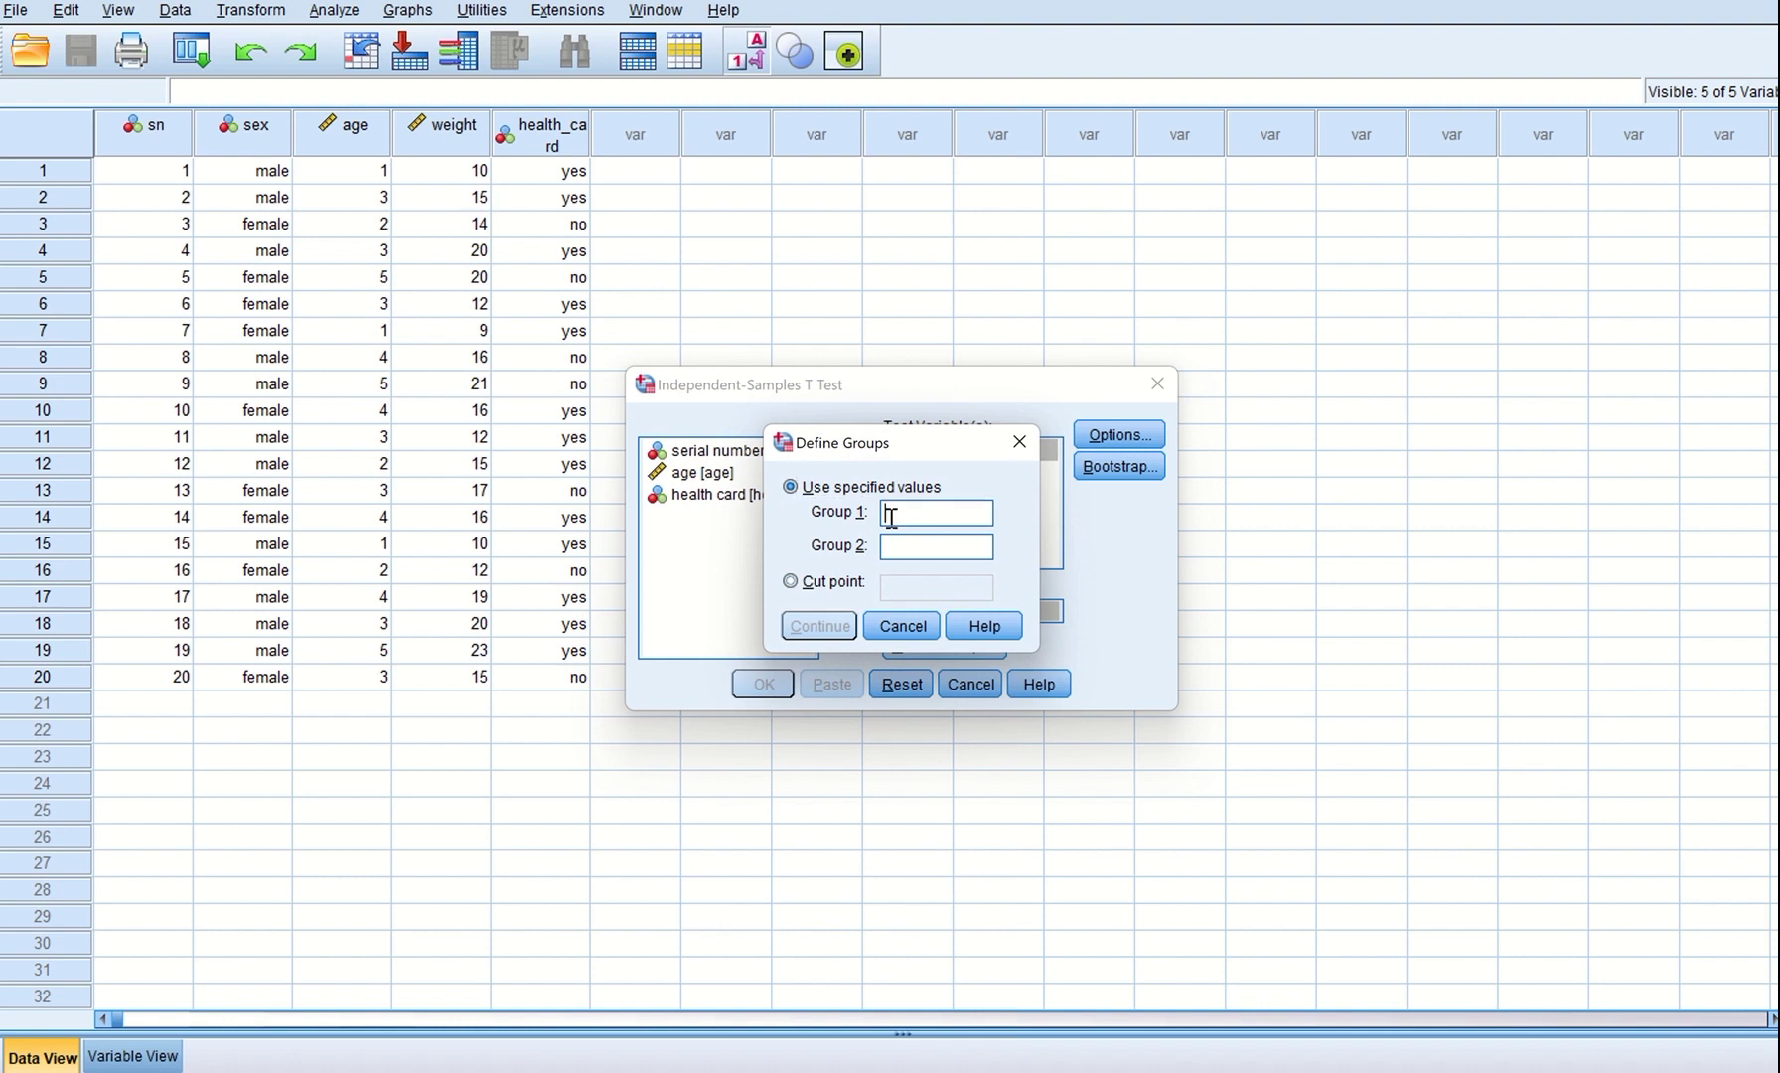
- Define the sex groups as 1 and 2, run the independent-samples t test on weight, and show its output
{"action": "type", "text": "1"}
{"action": "left_click", "coordinate": [893, 547]}
{"action": "type", "text": "2"}
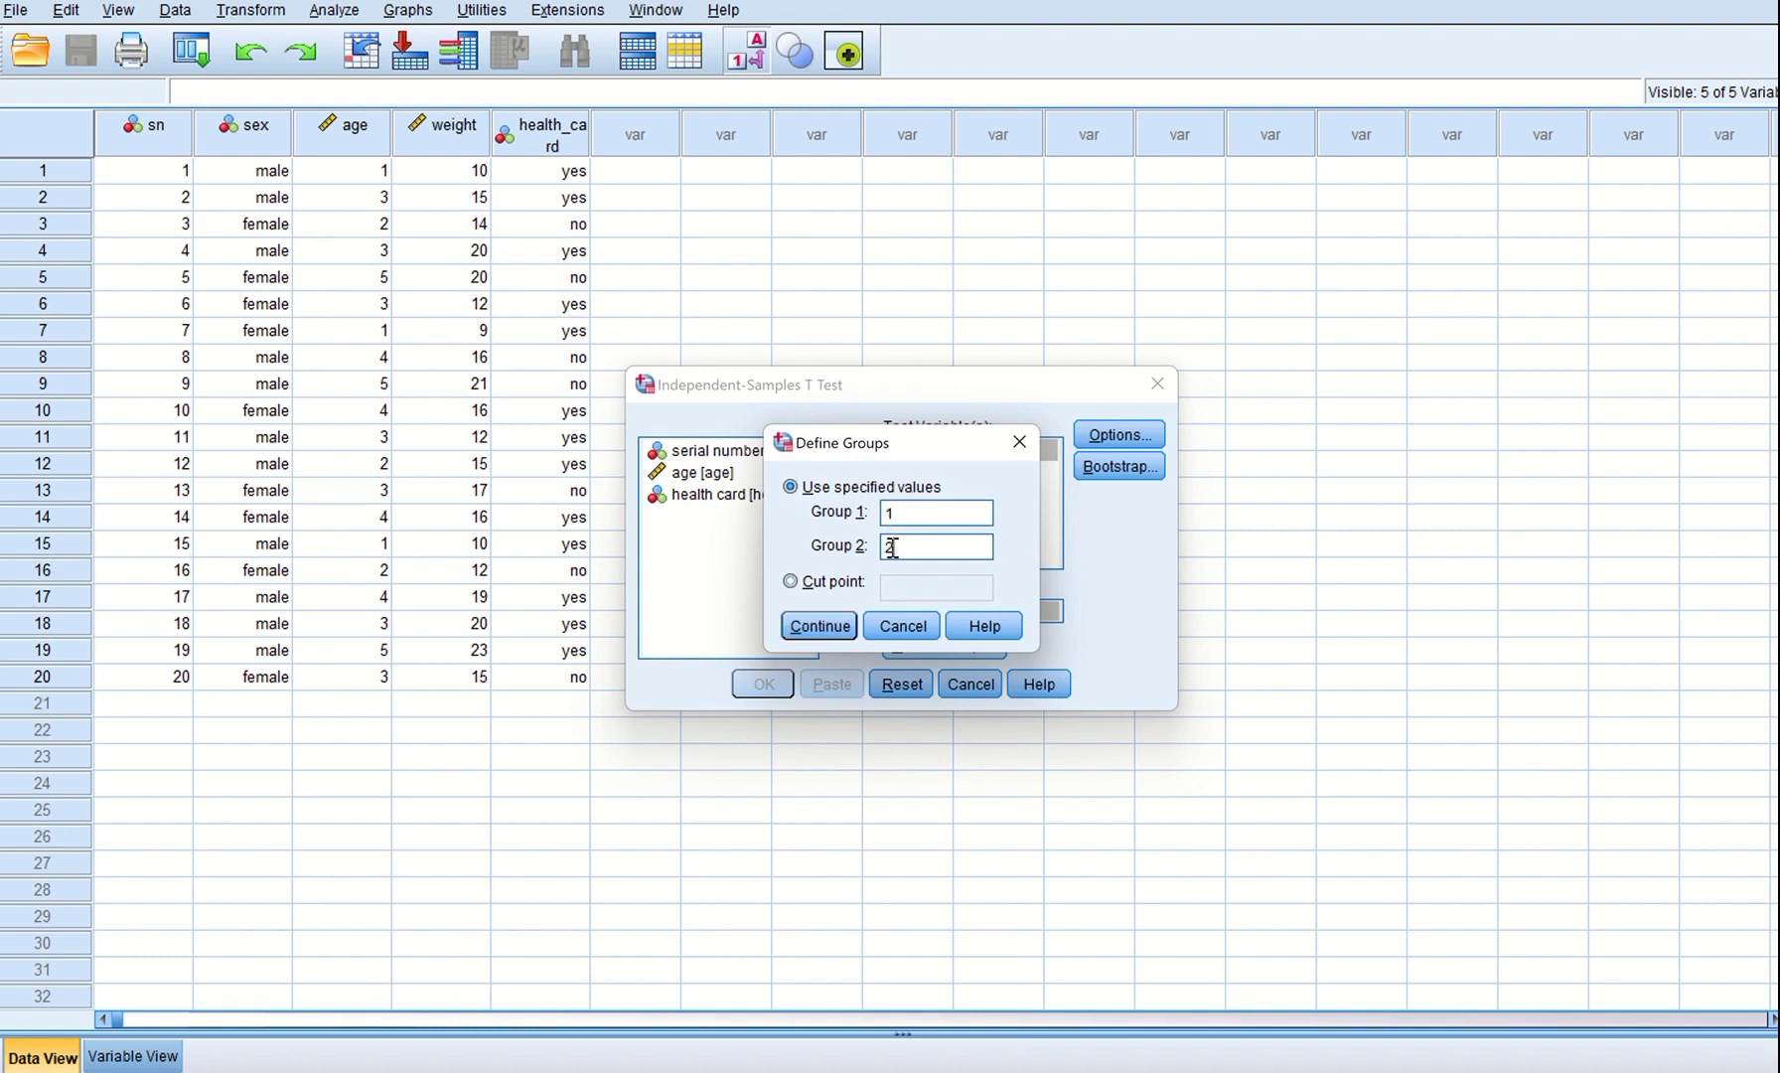
{"action": "left_click", "coordinate": [822, 626]}
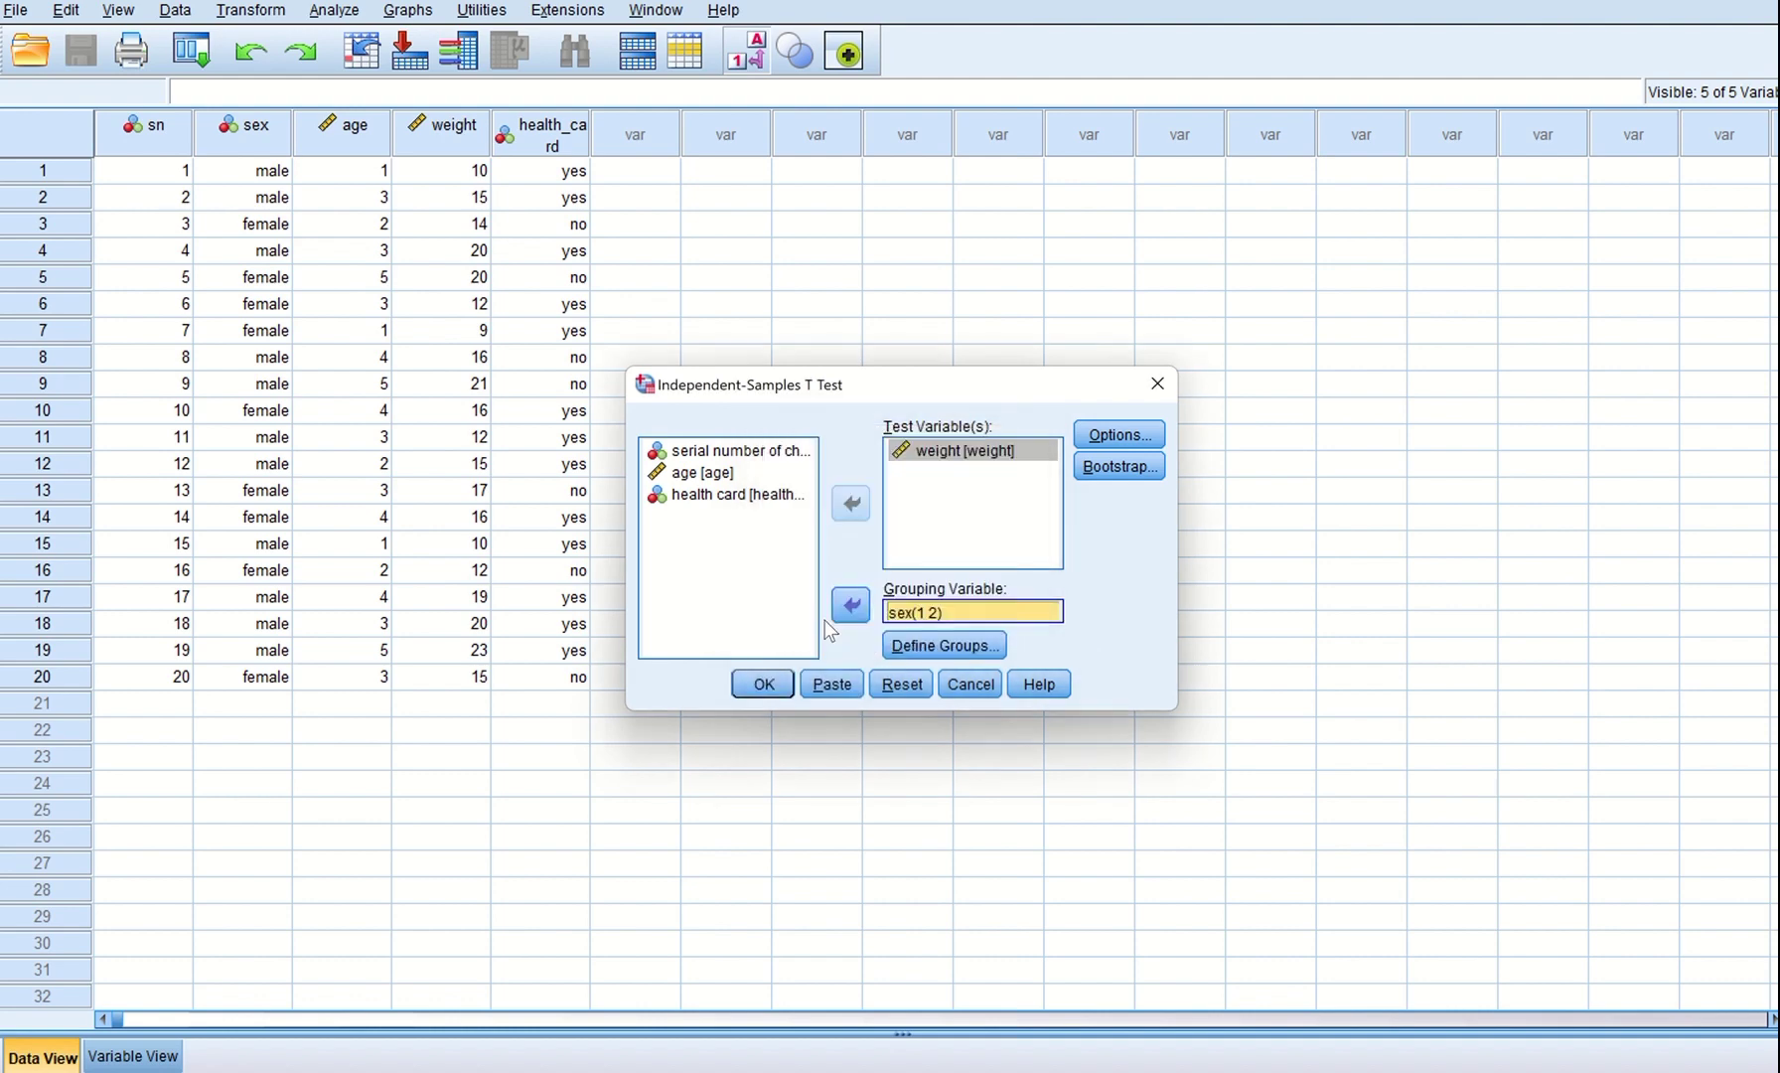
{"action": "left_click", "coordinate": [761, 684]}
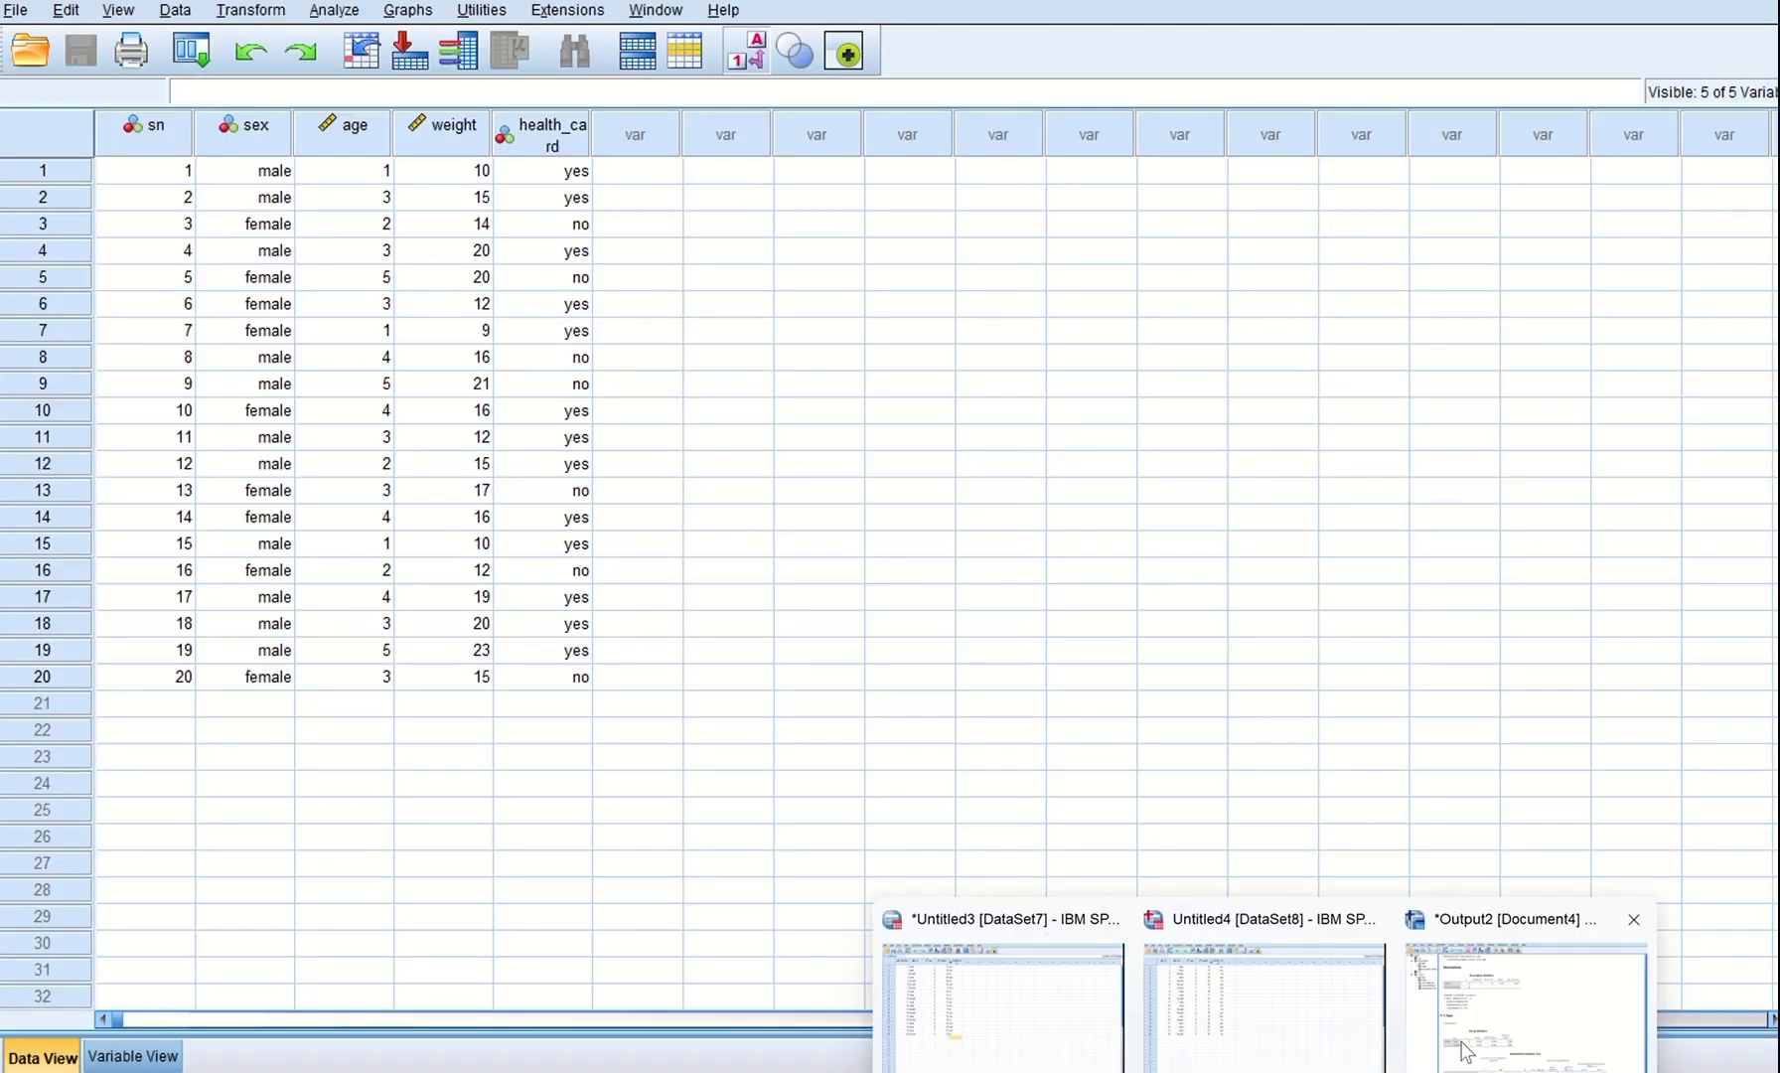
{"action": "left_click", "coordinate": [1468, 1051]}
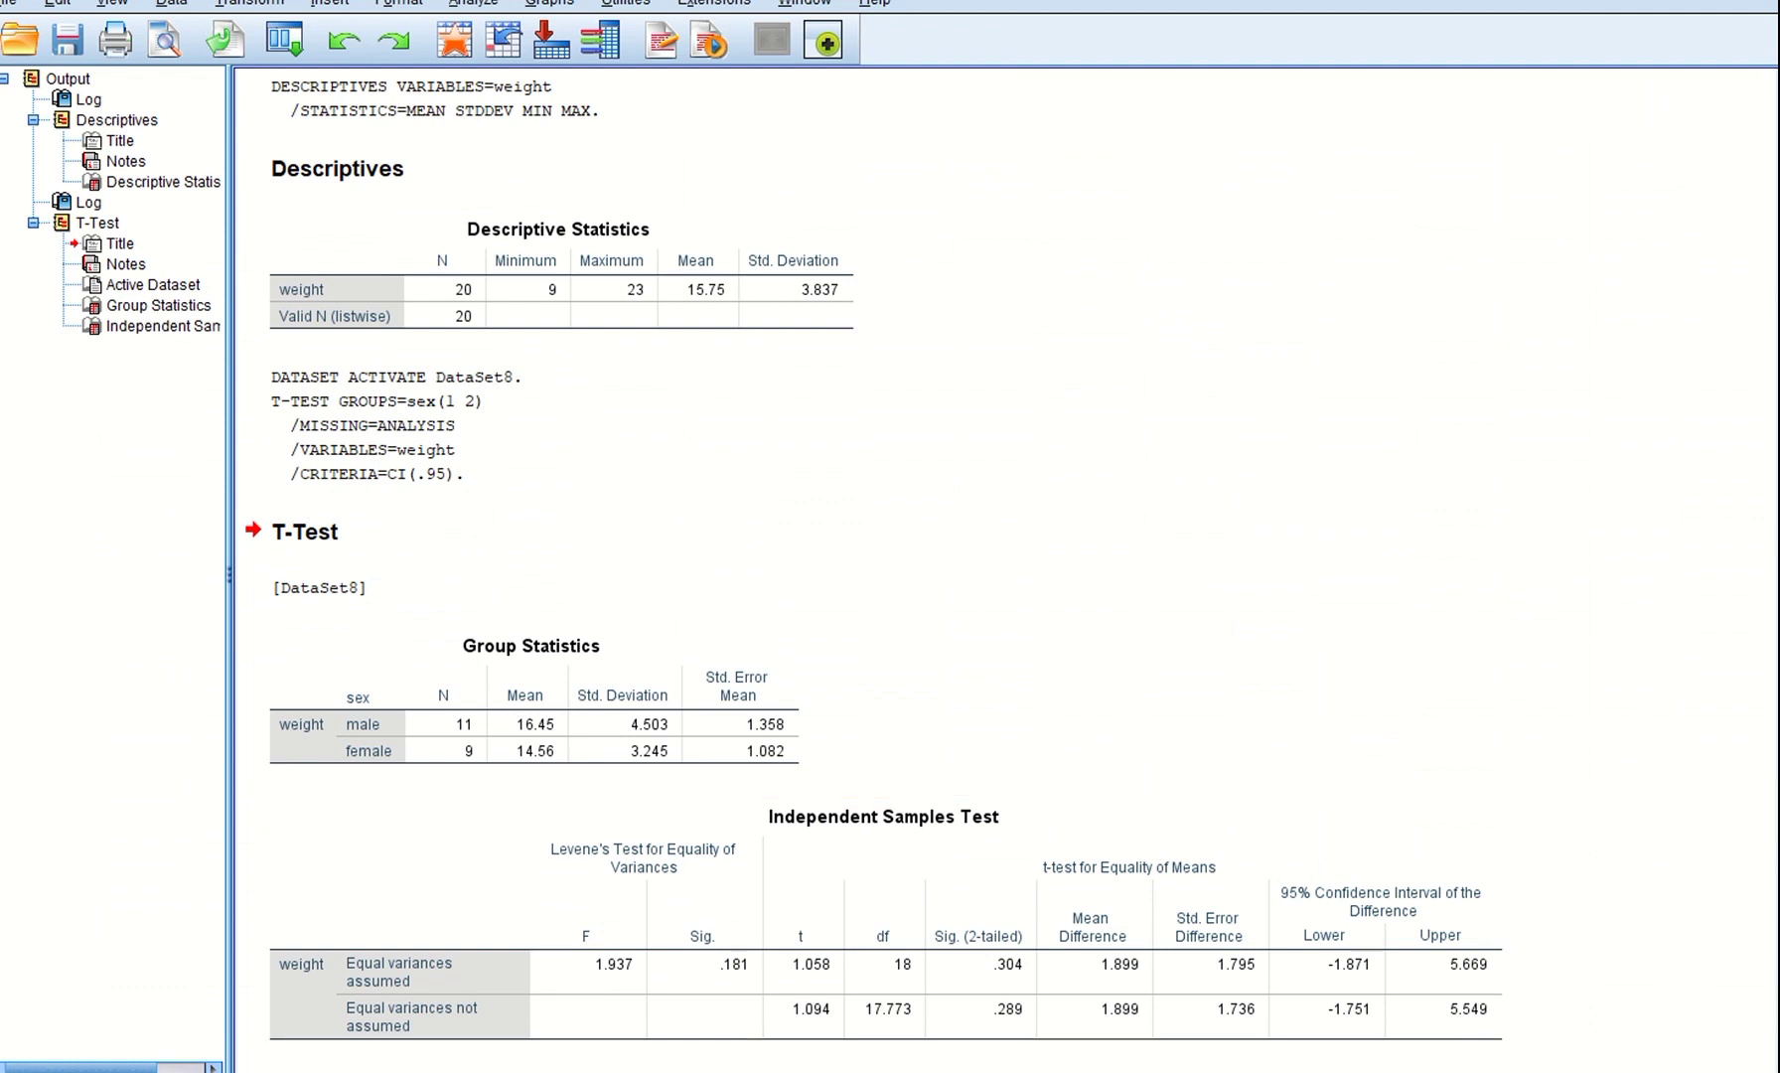
- Examine the group means and standard deviations and the two-tailed significance in the t-test output for weight by sex
{"action": "left_click", "coordinate": [579, 628]}
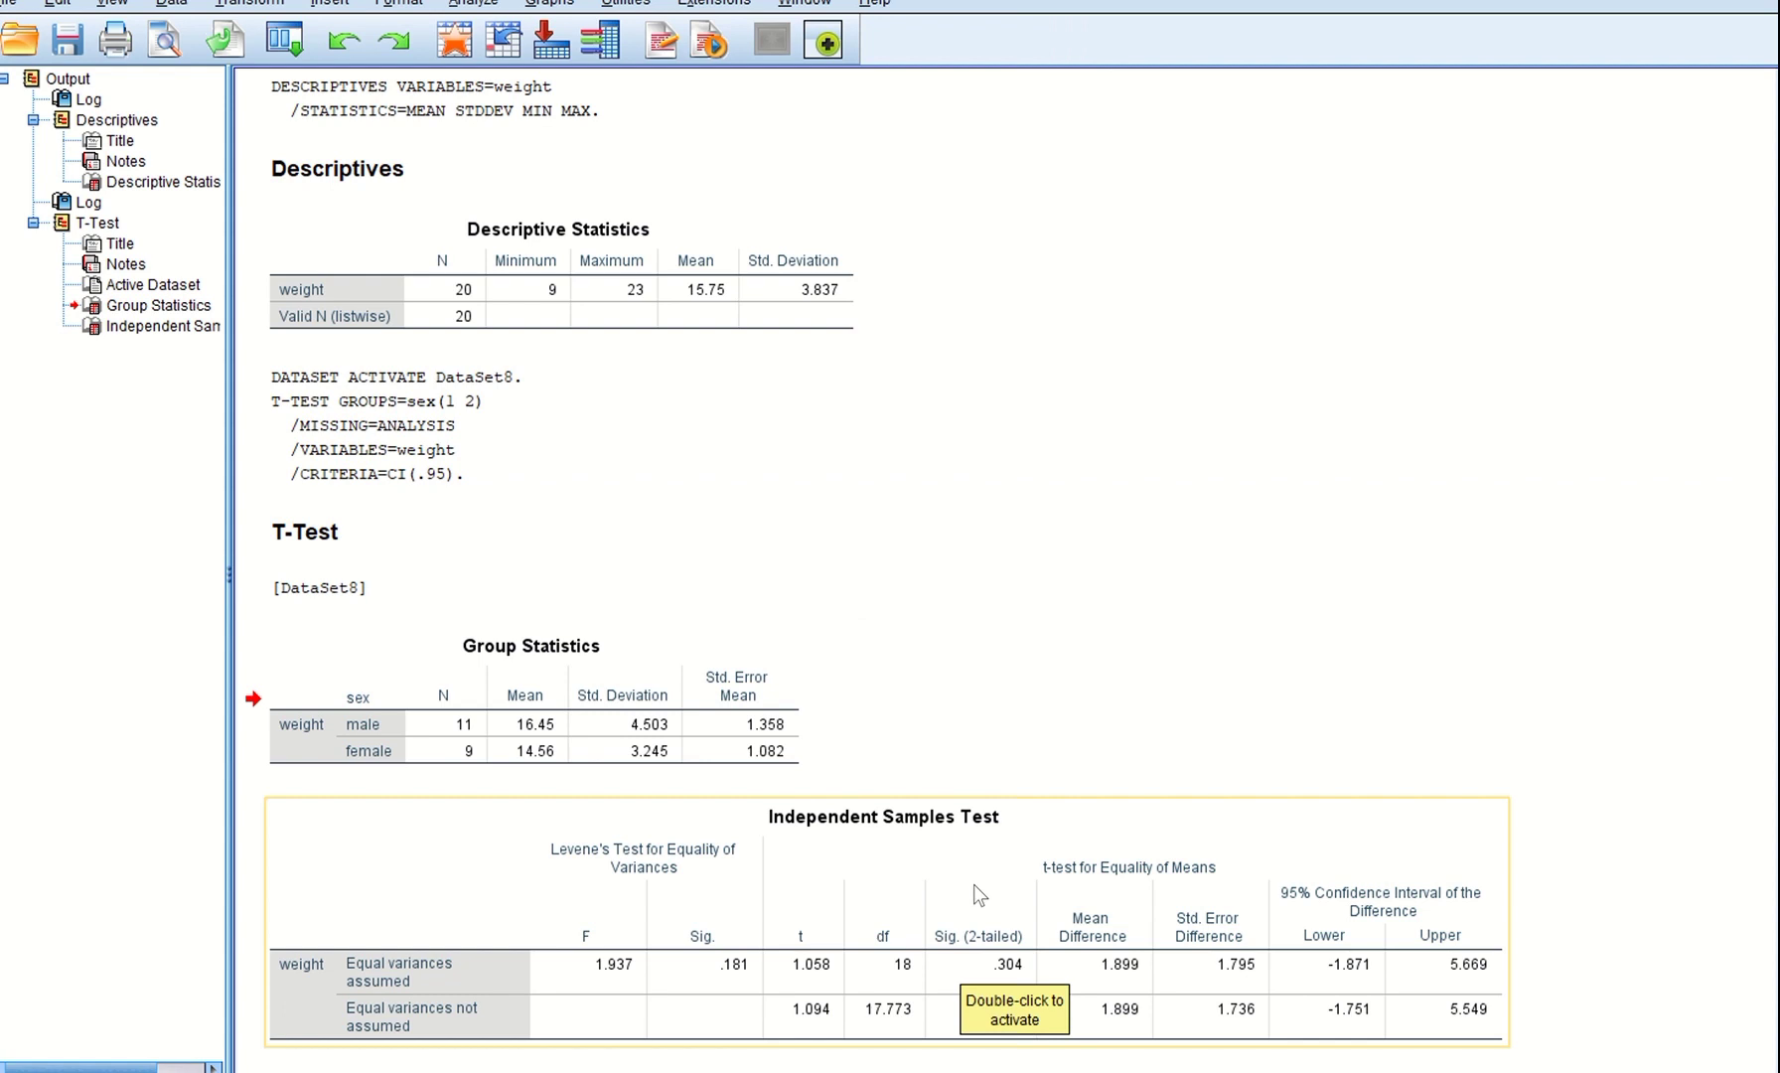
{"action": "left_click_drag", "start_coordinate": [992, 845], "coordinate": [990, 956]}
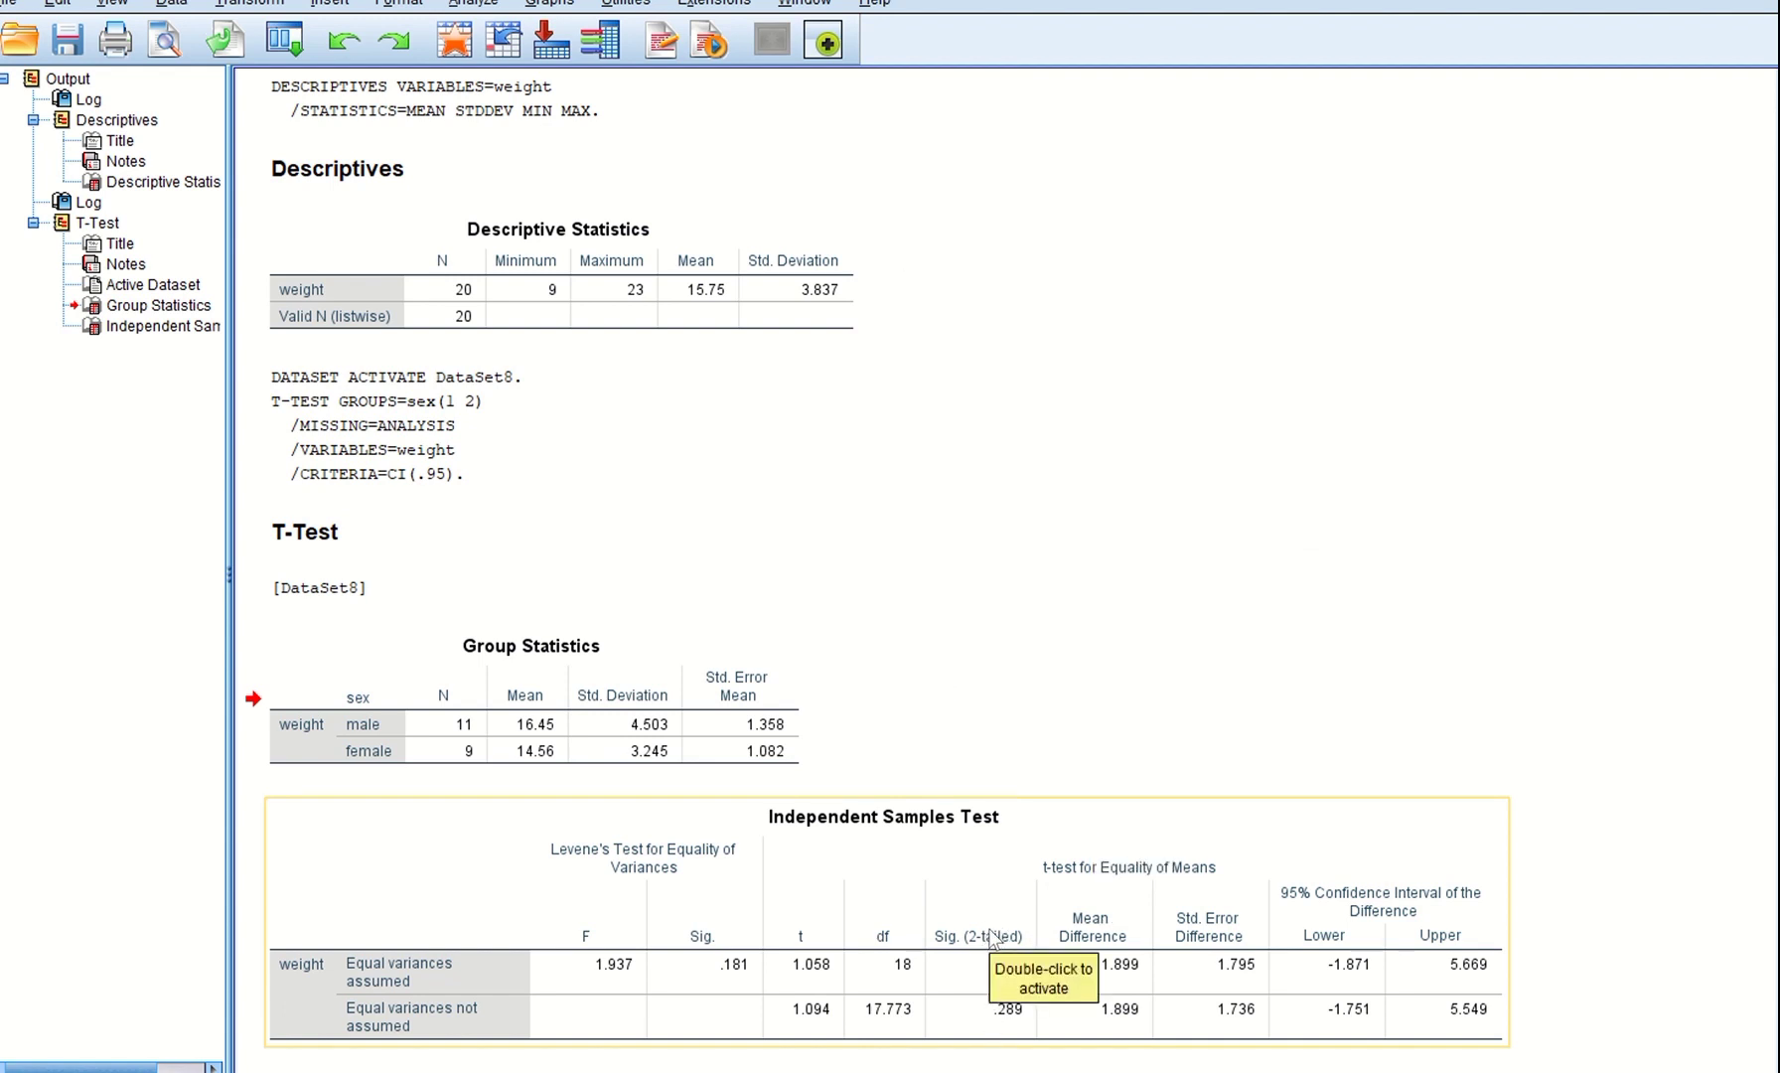
{"action": "left_click", "coordinate": [894, 427]}
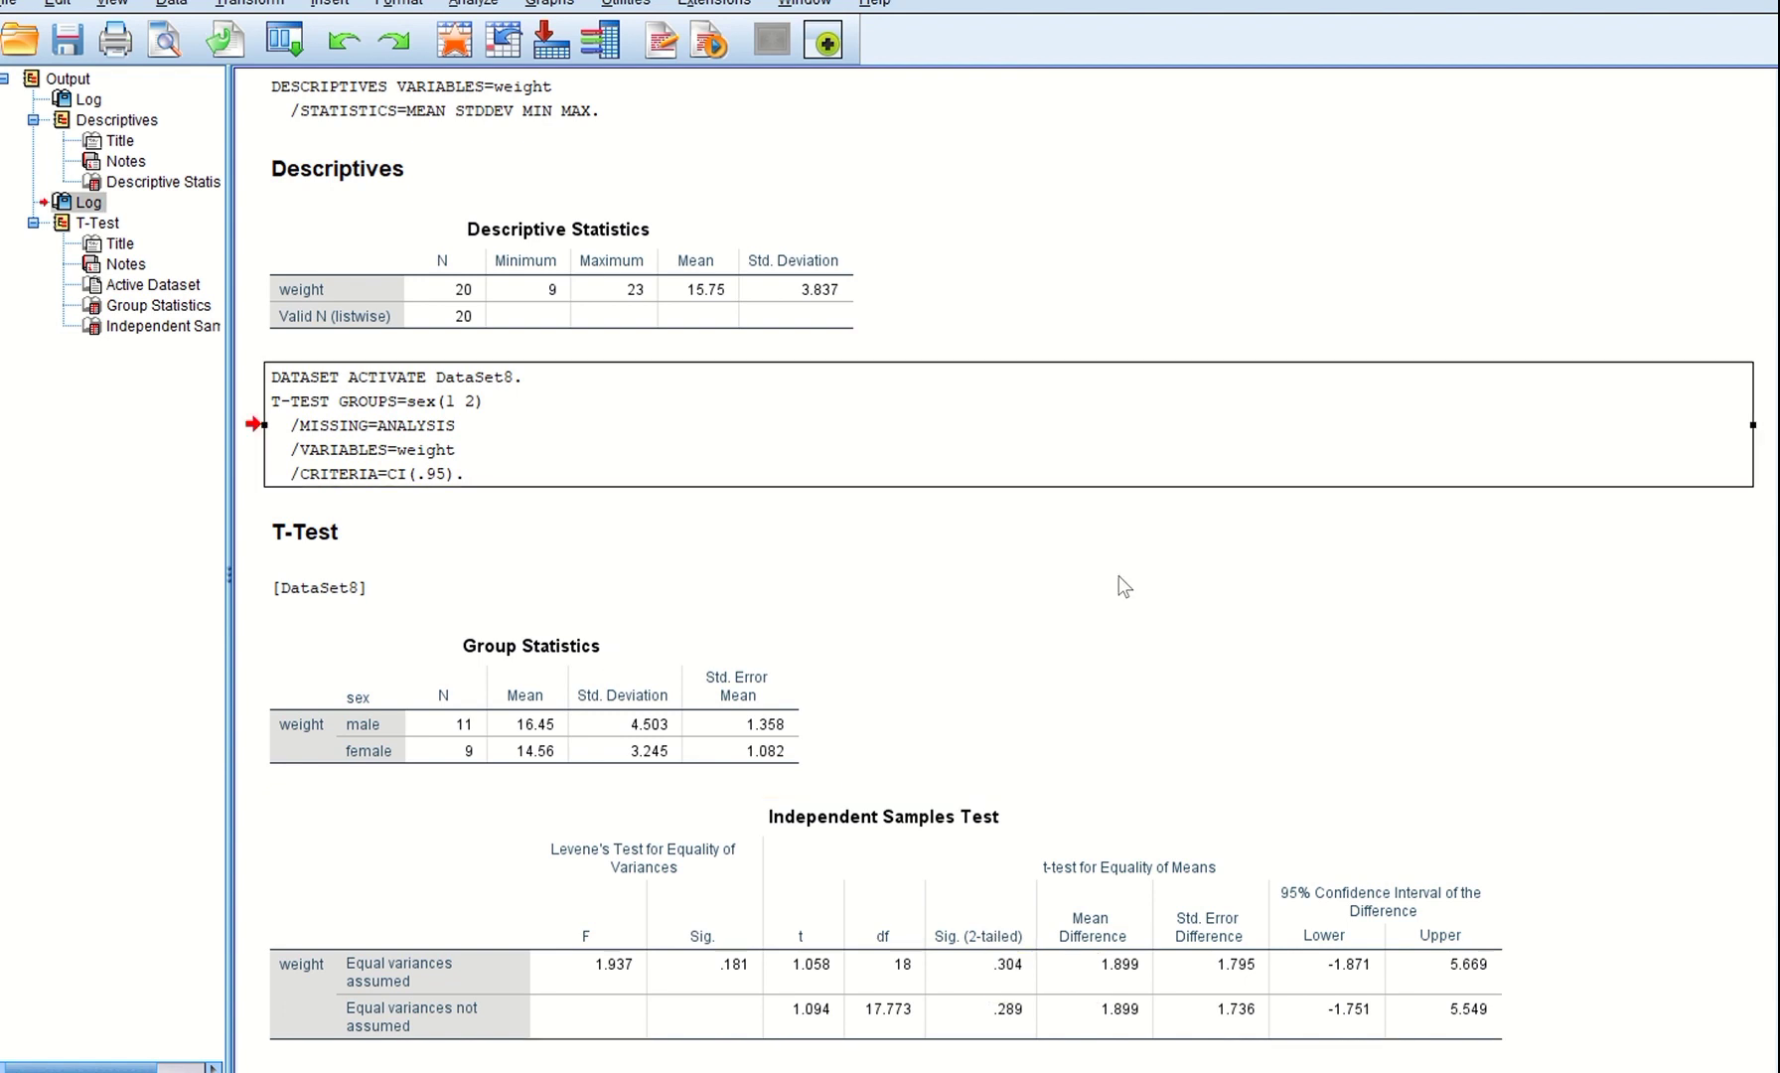
{"action": "left_click_drag", "start_coordinate": [1074, 444], "coordinate": [653, 737]}
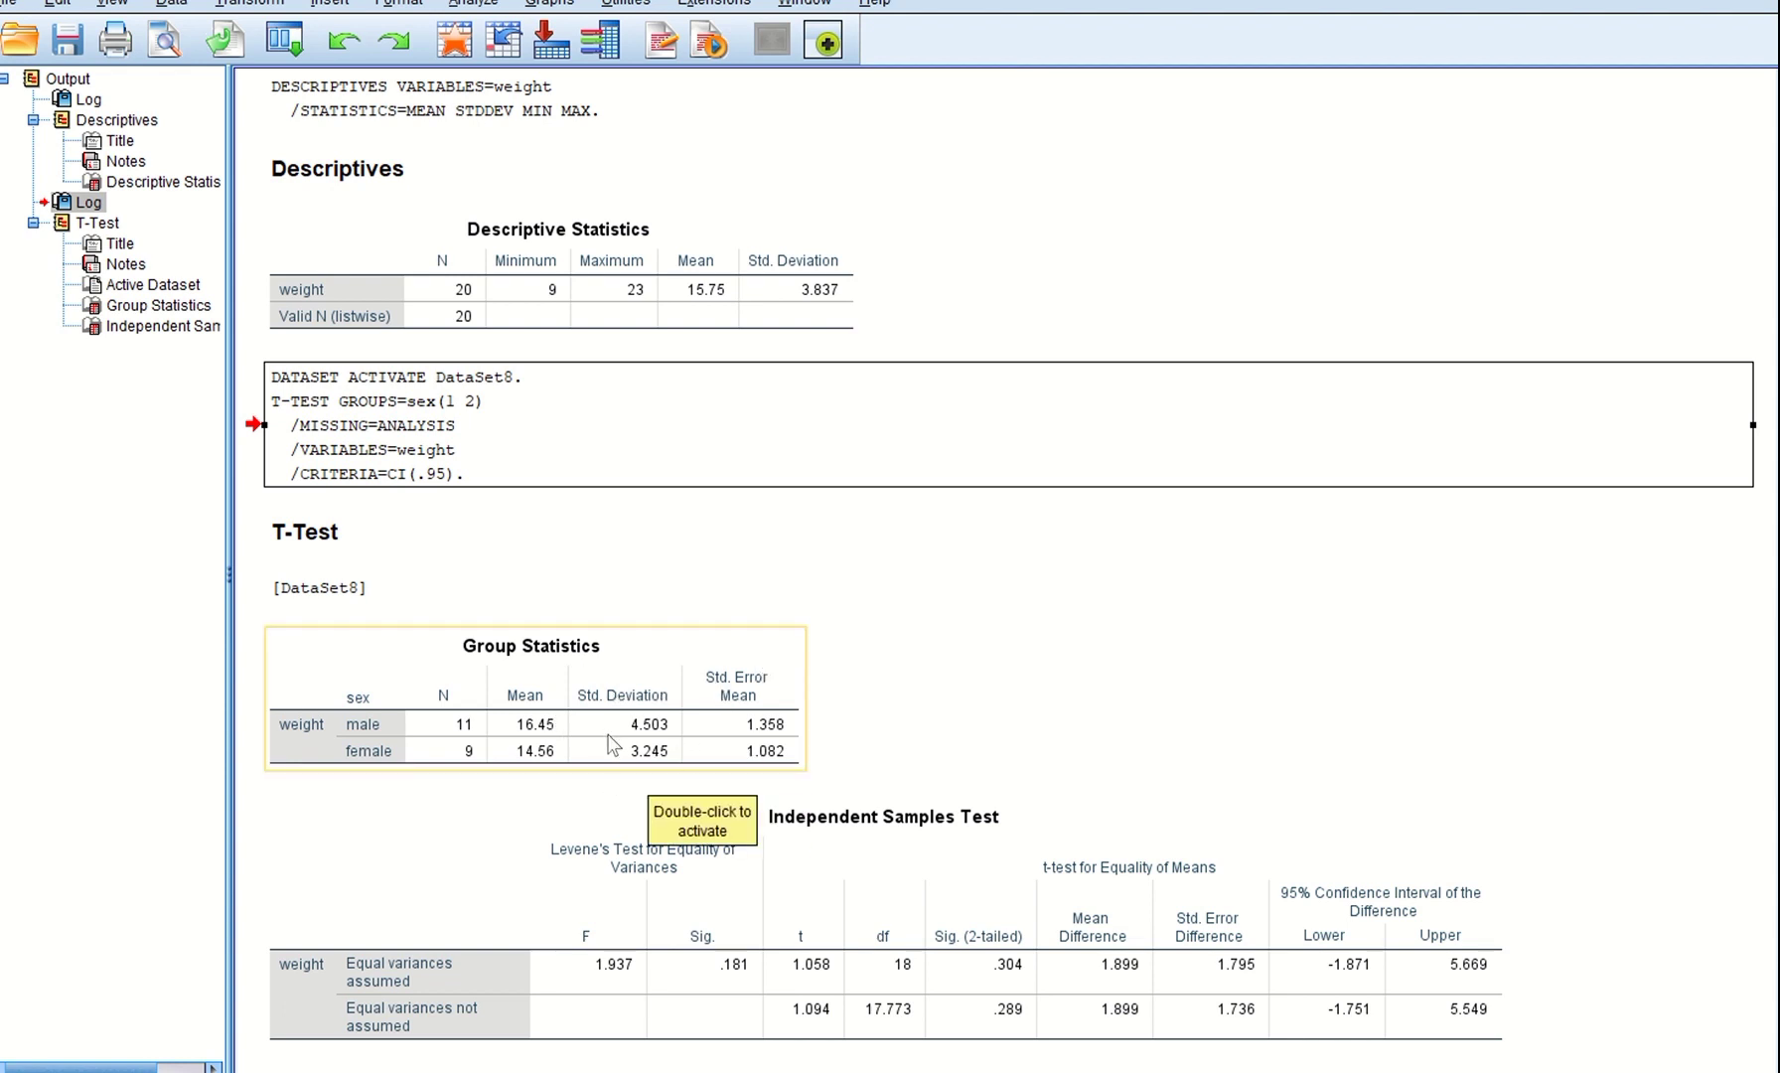
{"action": "left_click", "coordinate": [1032, 935]}
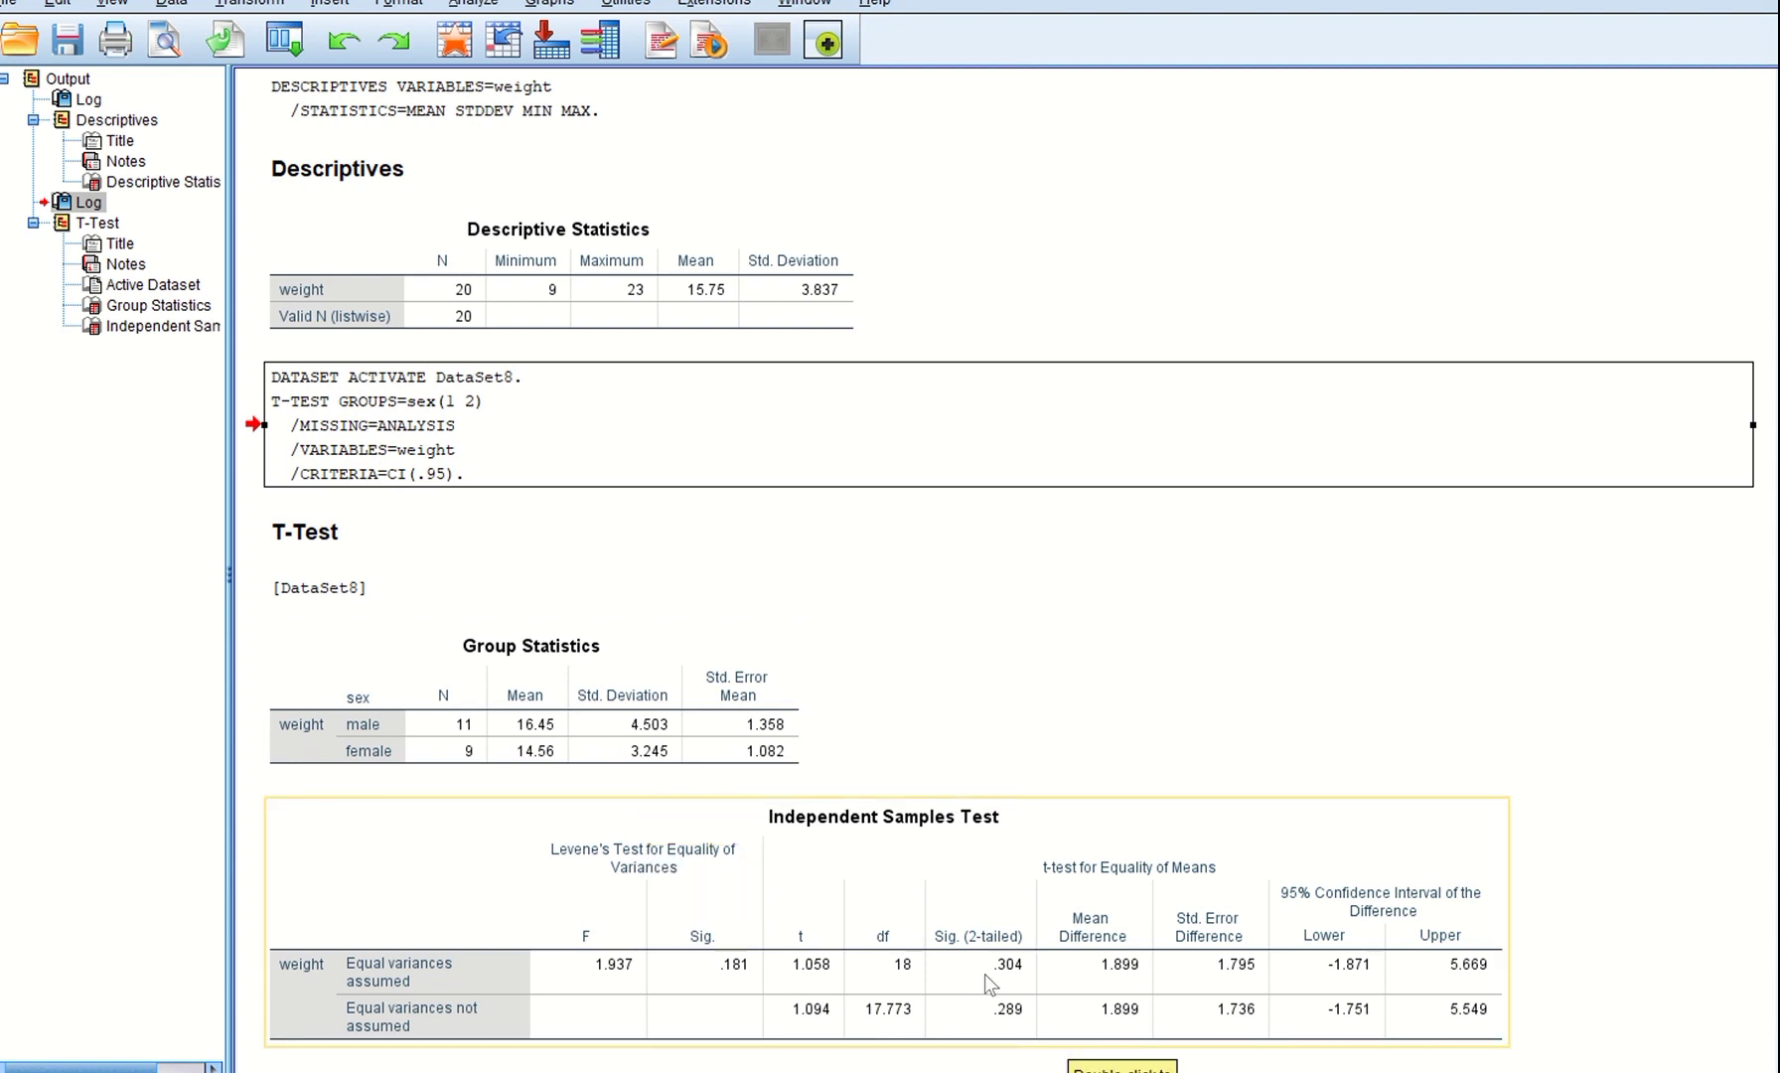
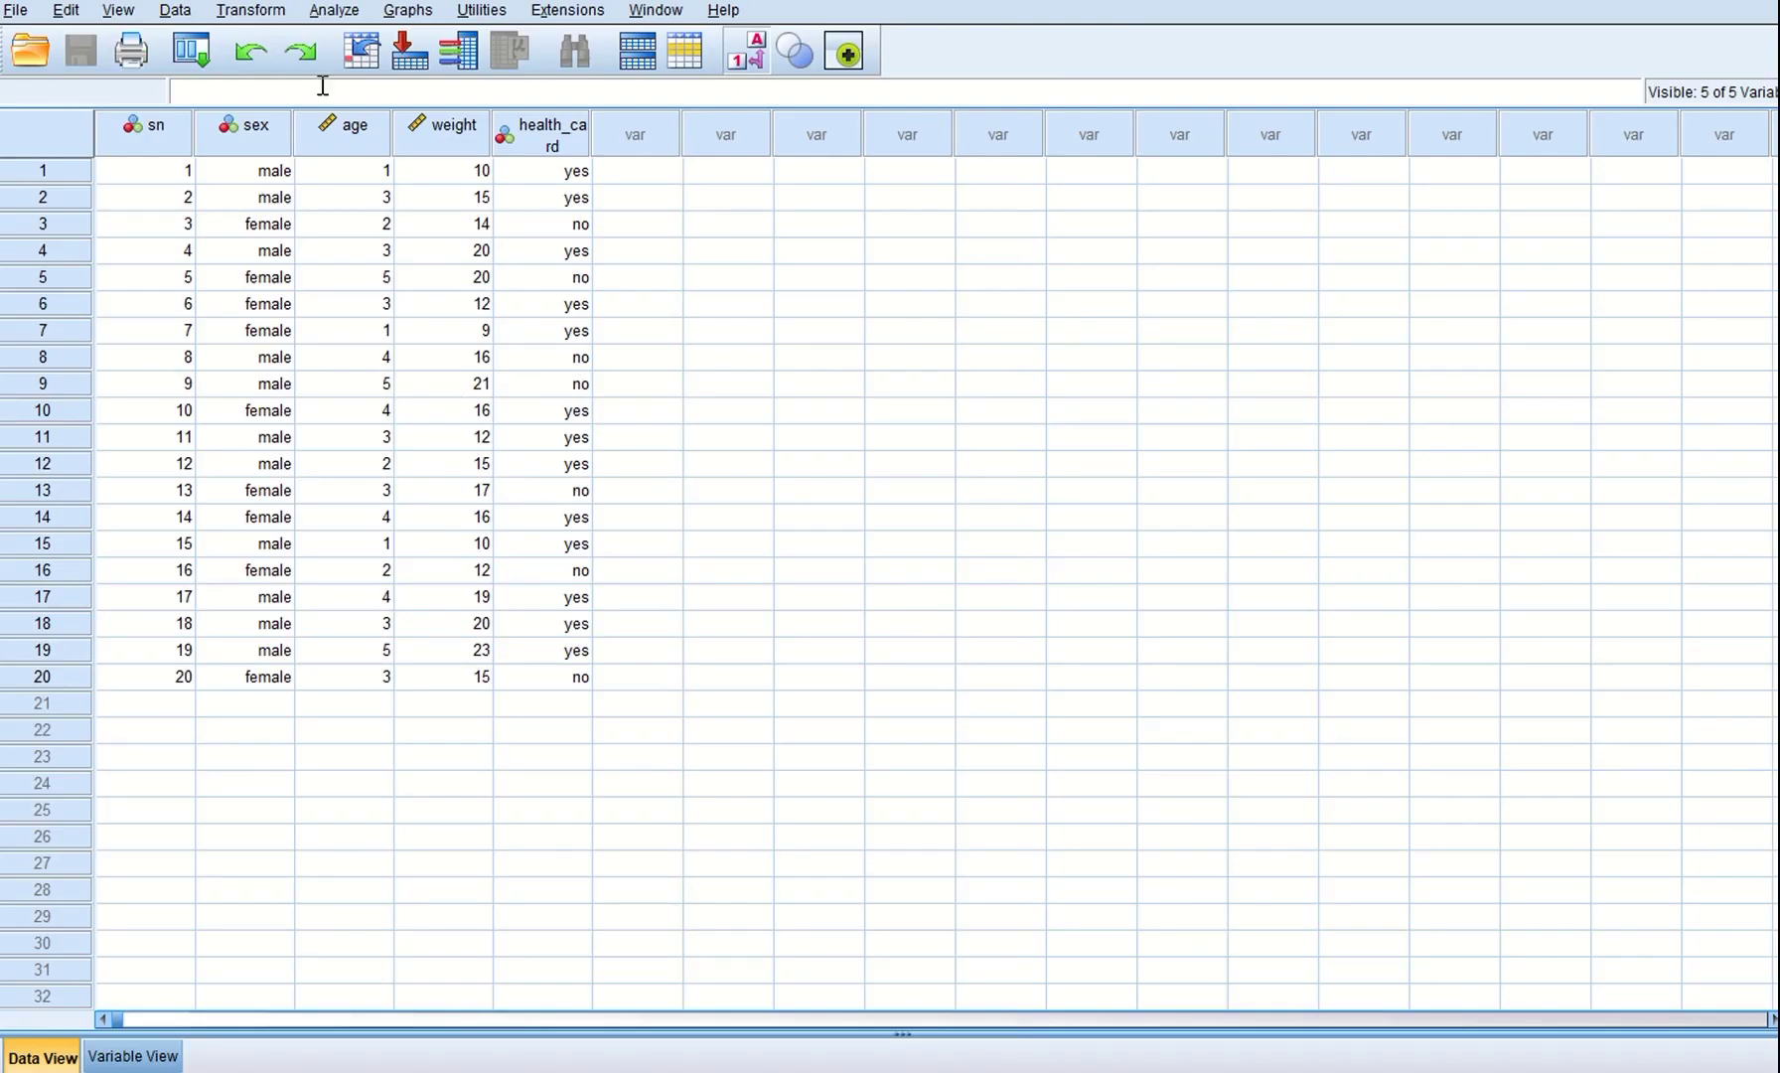
- Set up a bivariate correlation with age and weight as the variables, using Pearson coefficients and a two-tailed test
{"action": "left_click", "coordinate": [320, 12]}
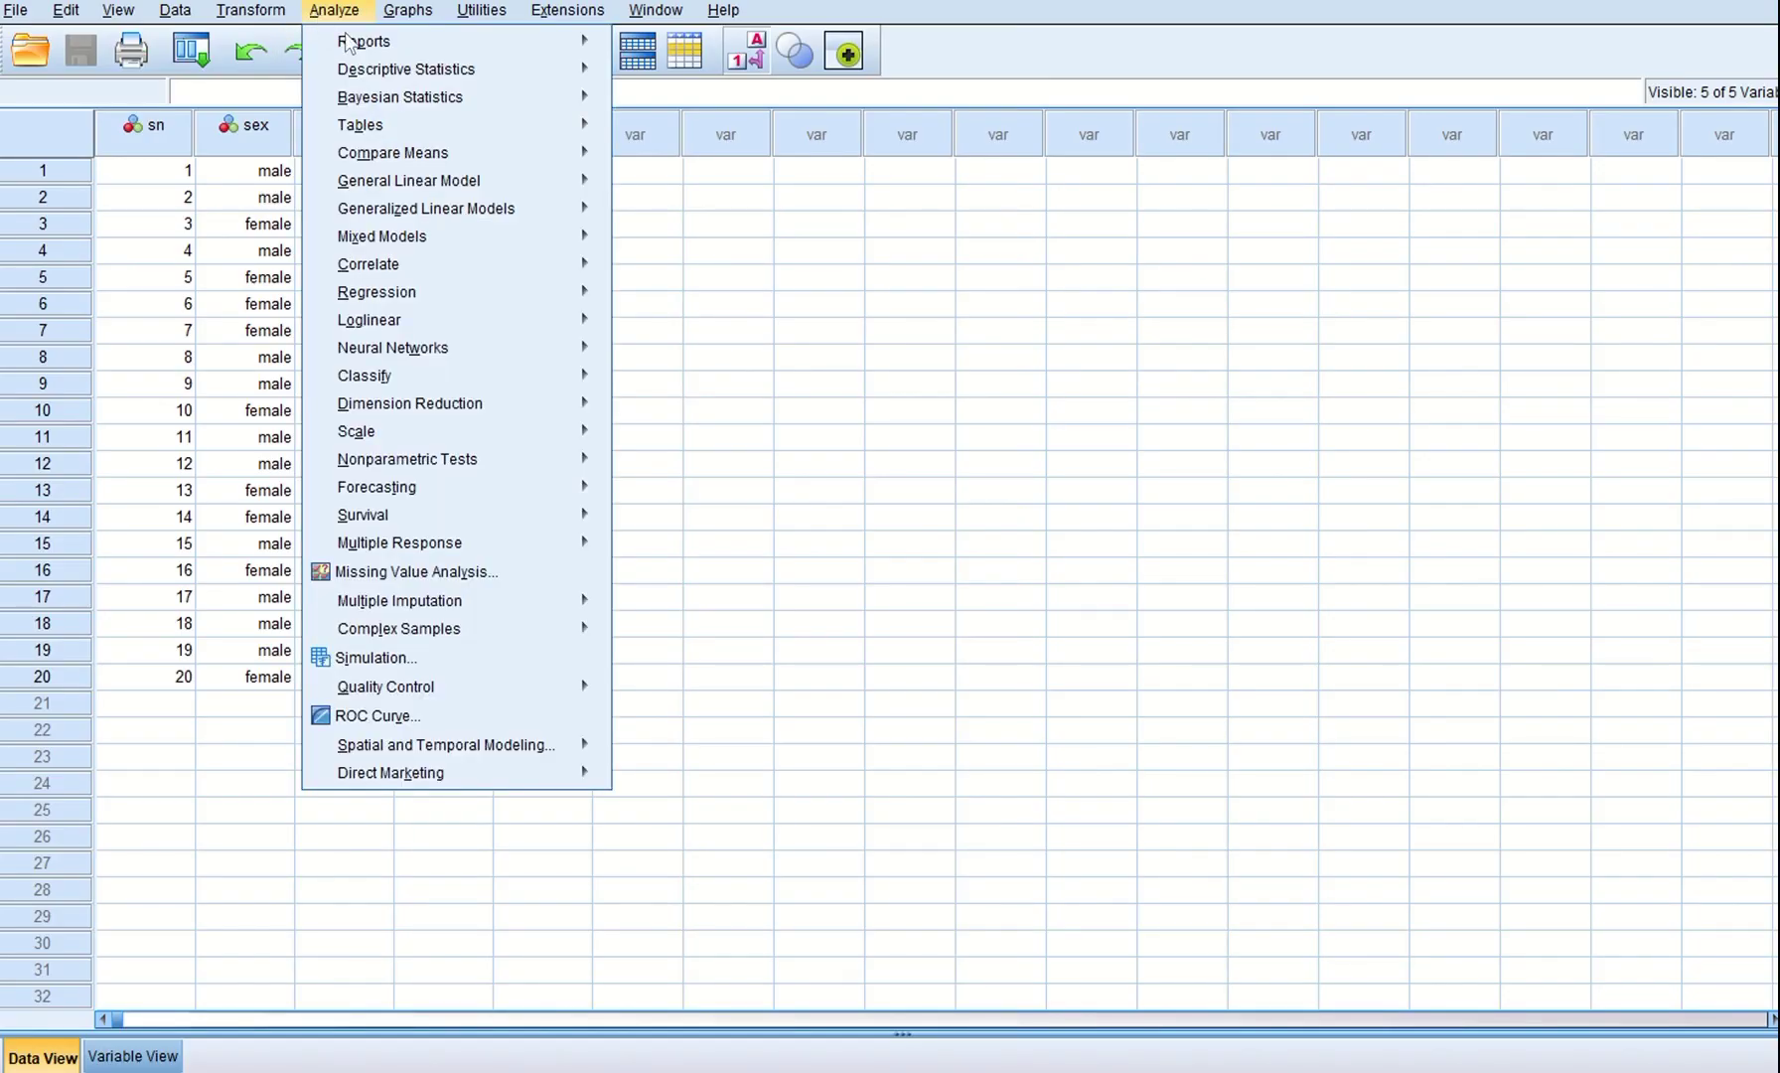
{"action": "mouse_move", "coordinate": [411, 320]}
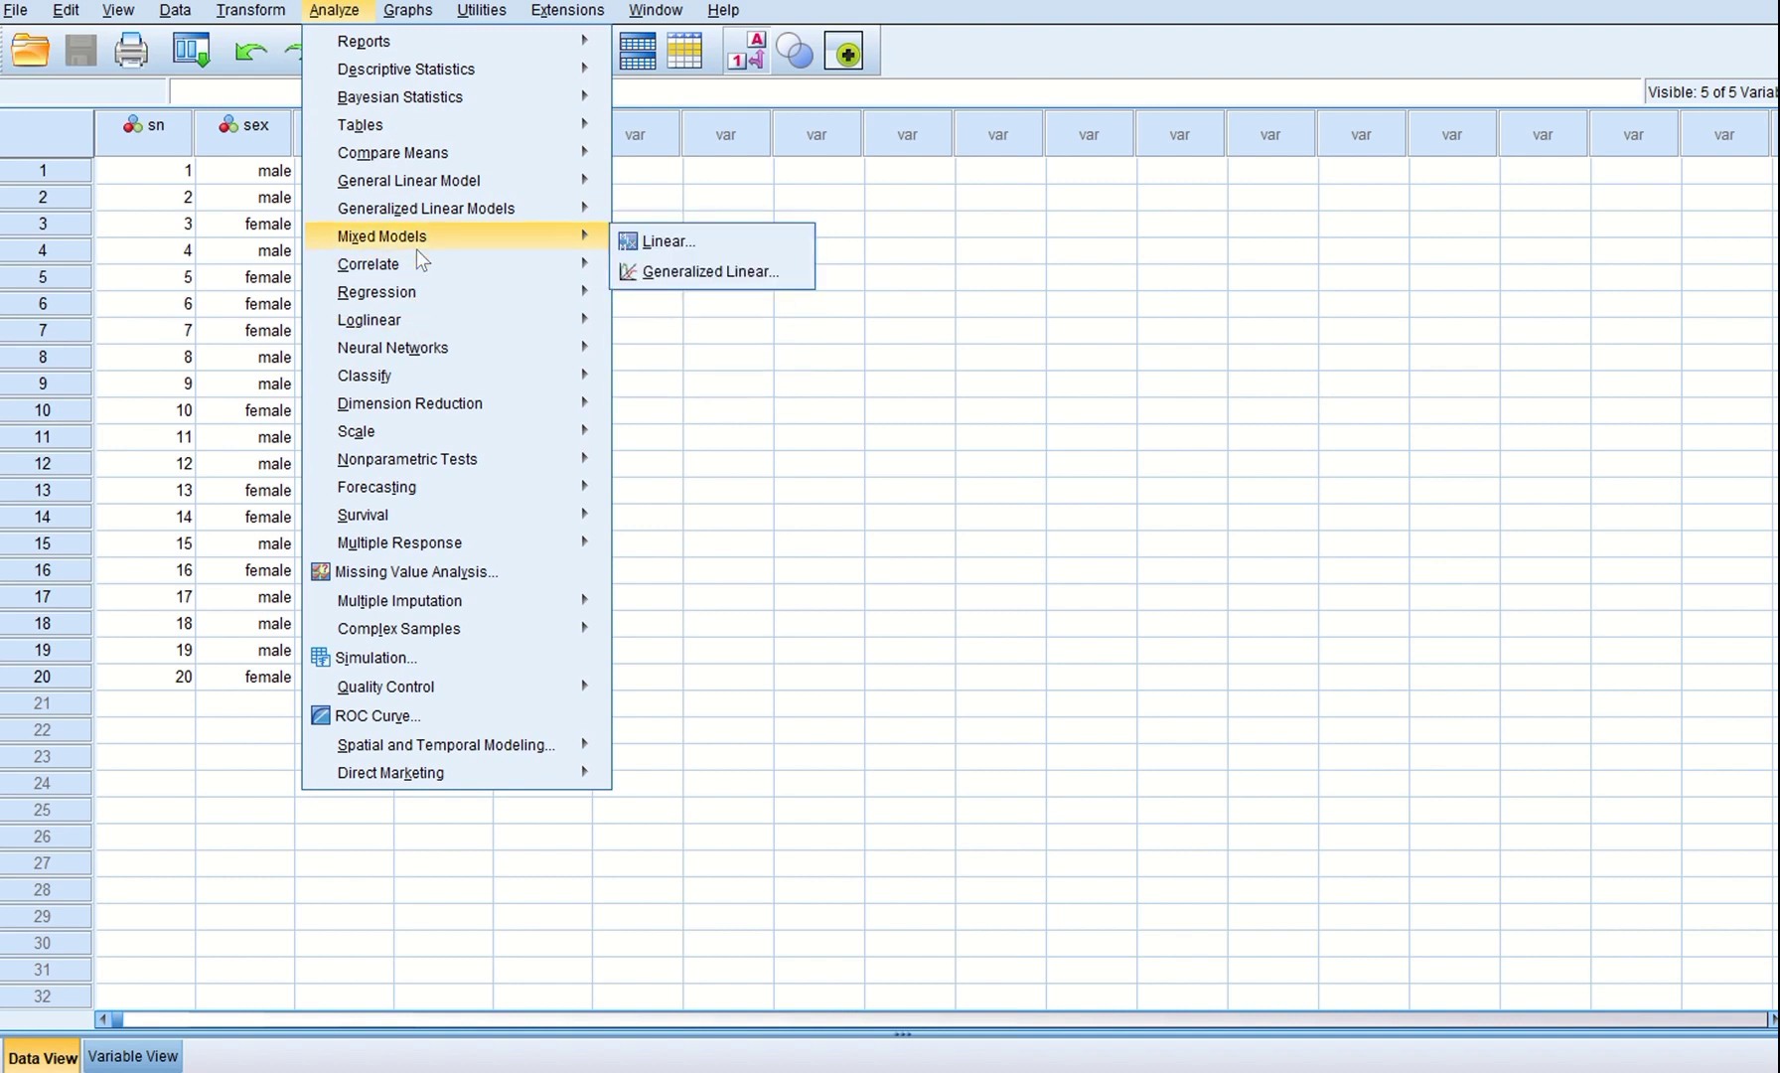
{"action": "mouse_move", "coordinate": [416, 262]}
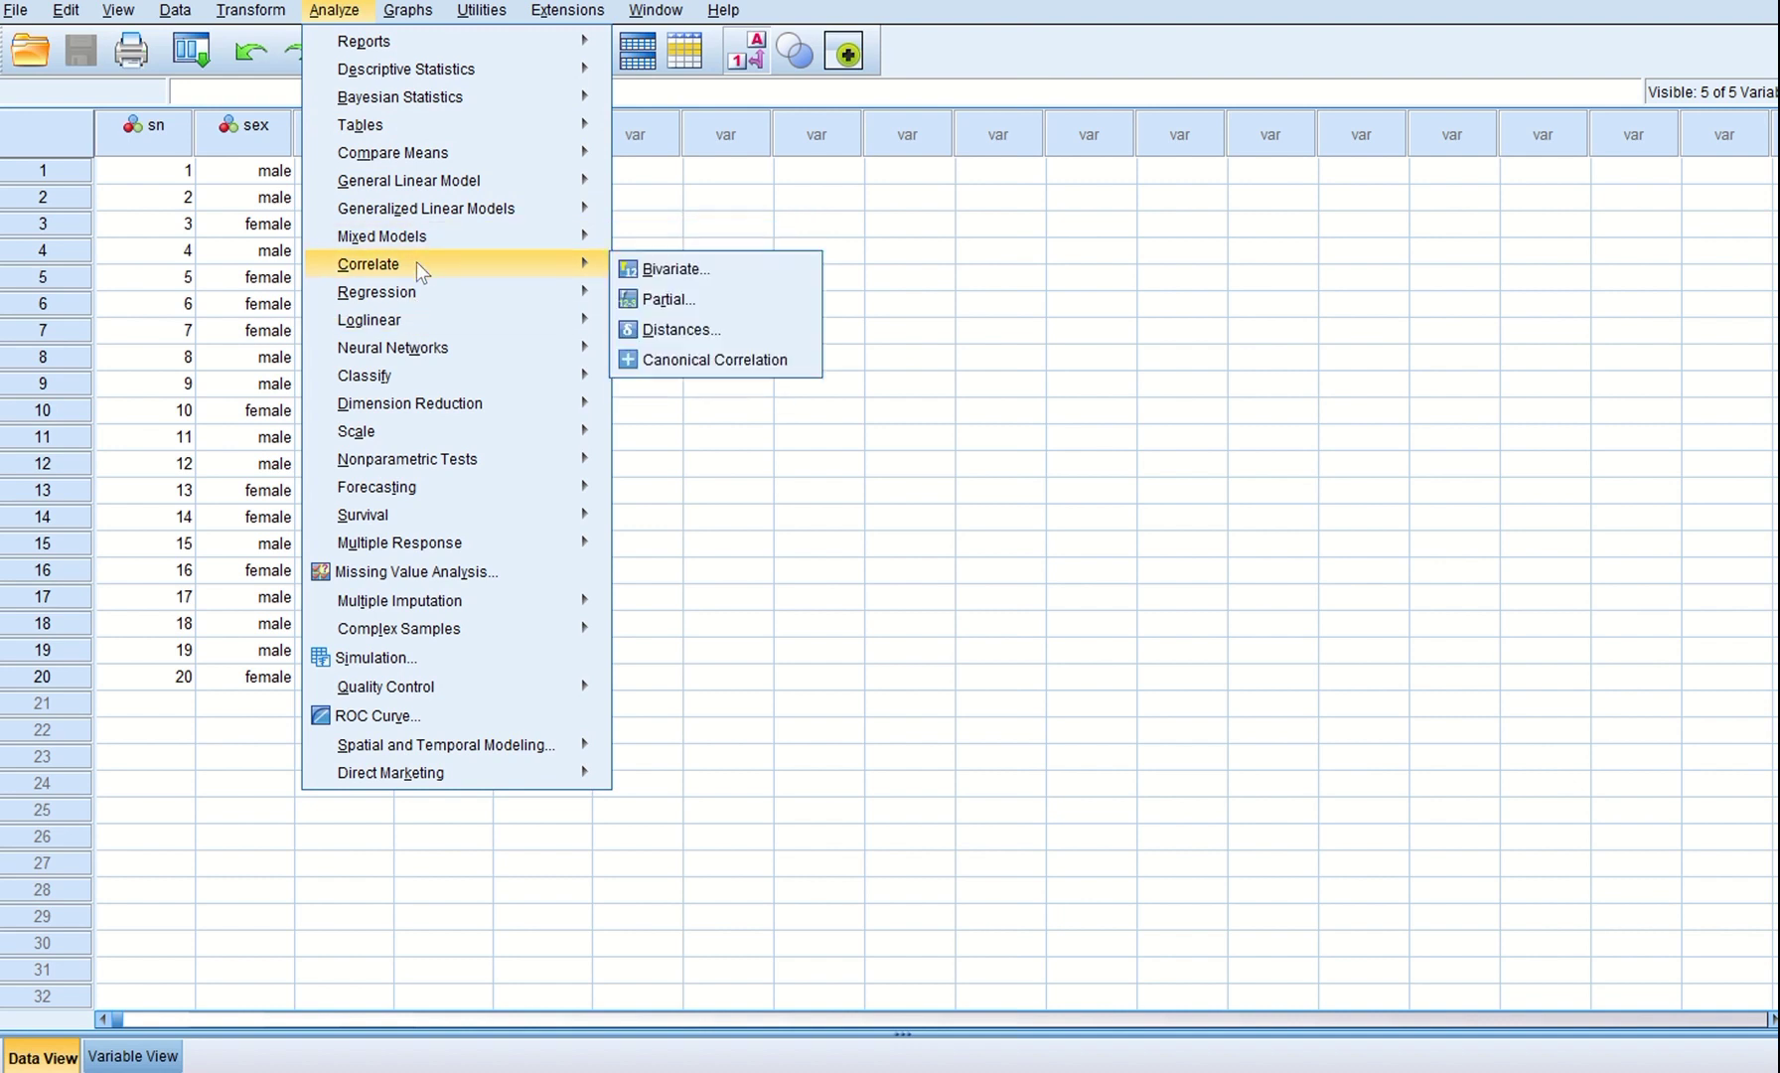
{"action": "left_click", "coordinate": [646, 266]}
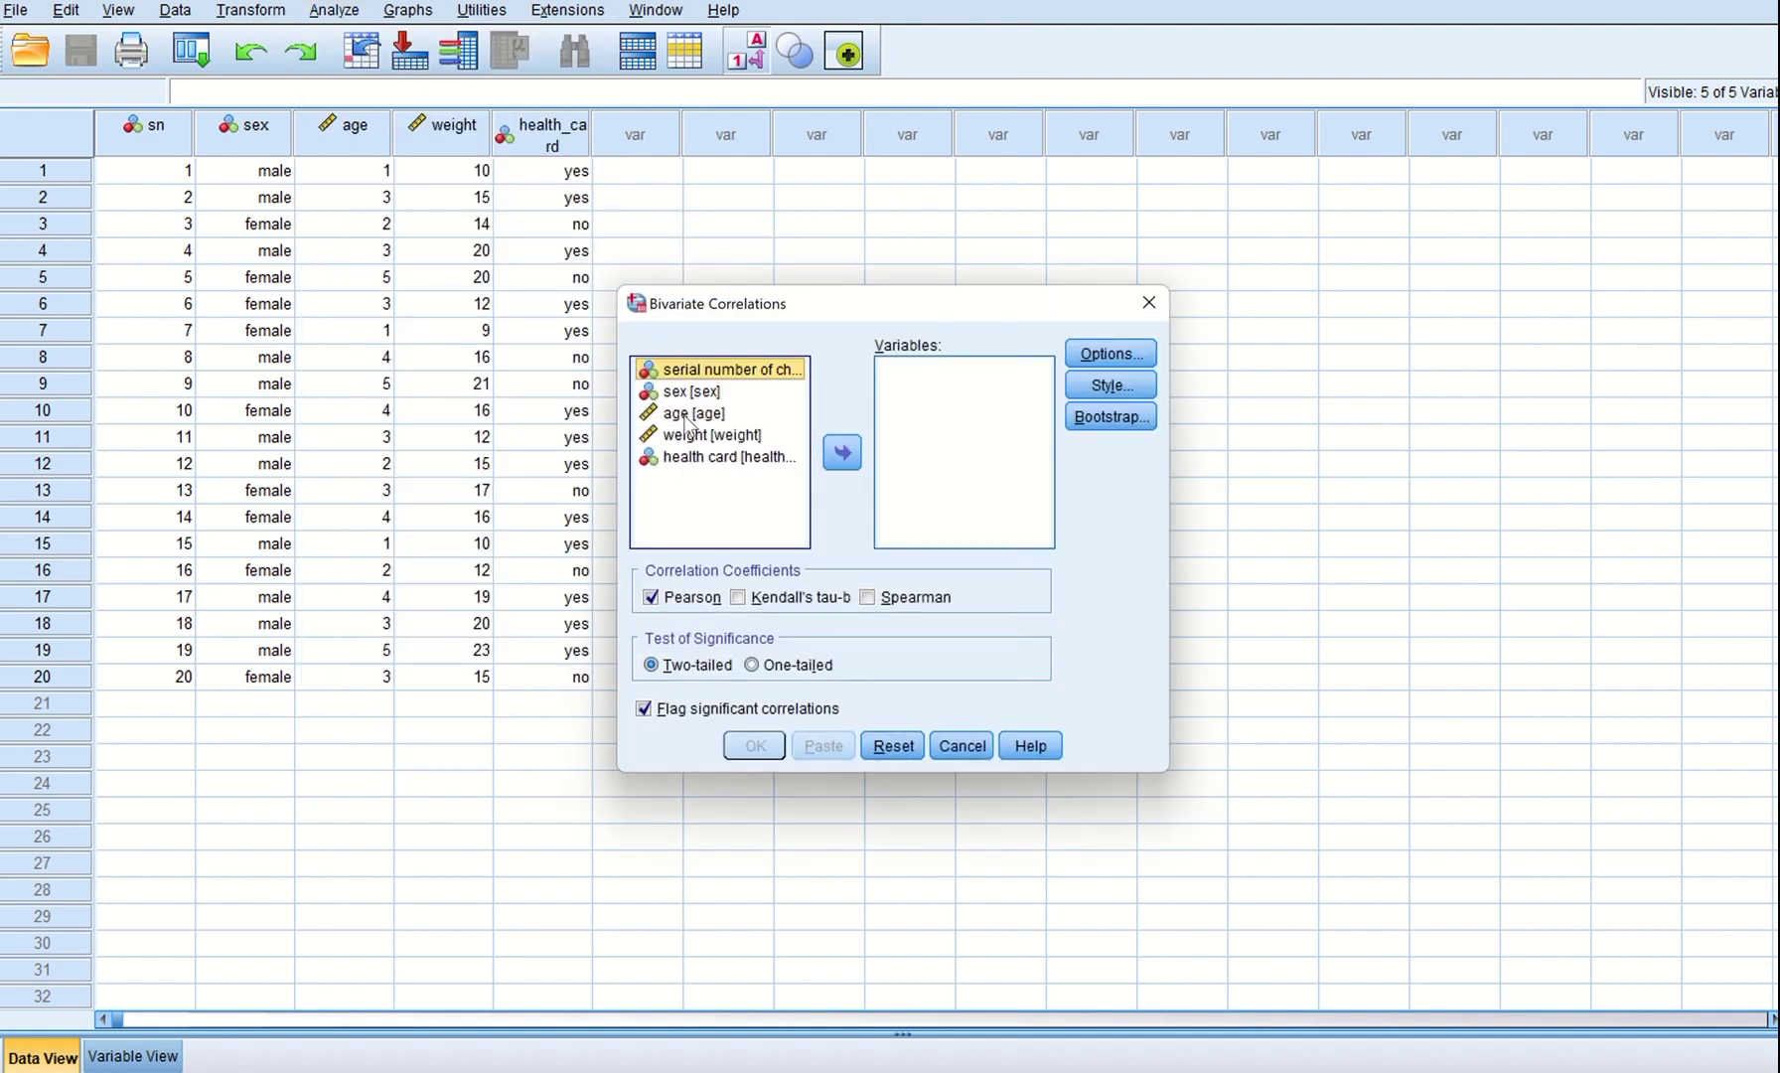
{"action": "left_click", "coordinate": [688, 414]}
{"action": "left_click", "coordinate": [688, 415]}
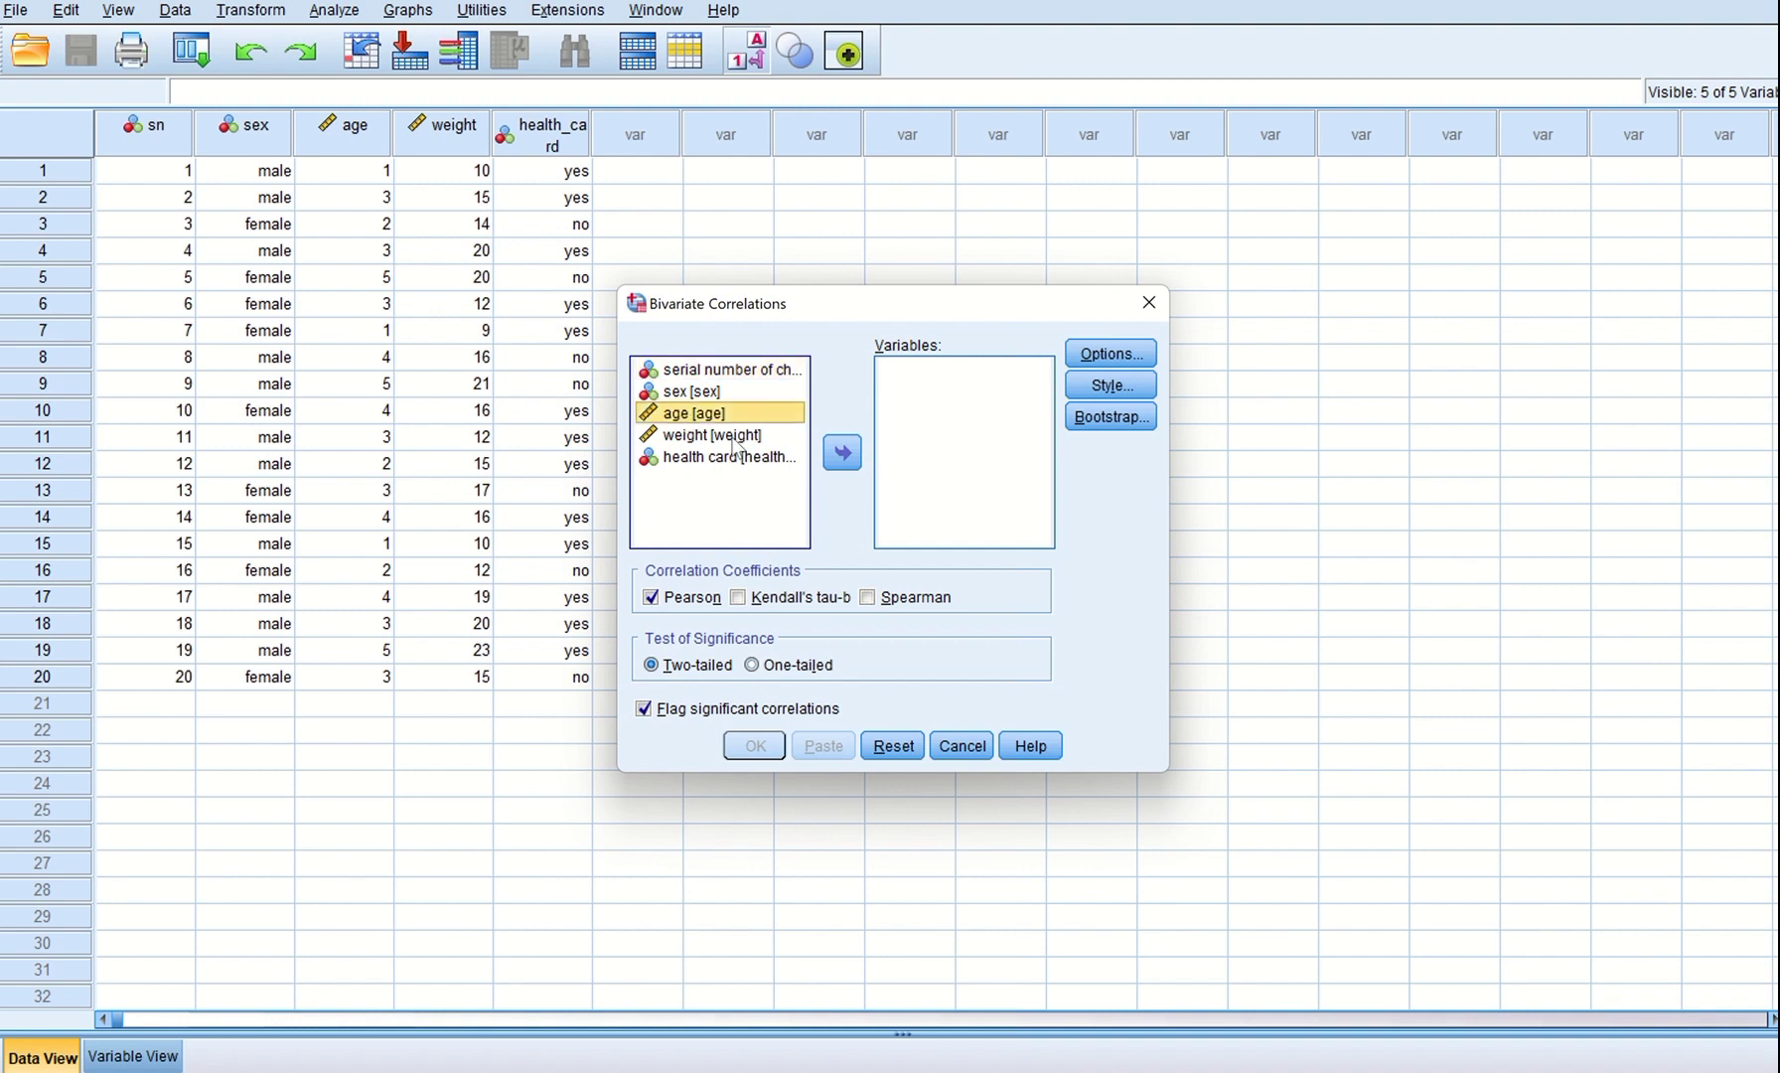
{"action": "left_click", "coordinate": [842, 453]}
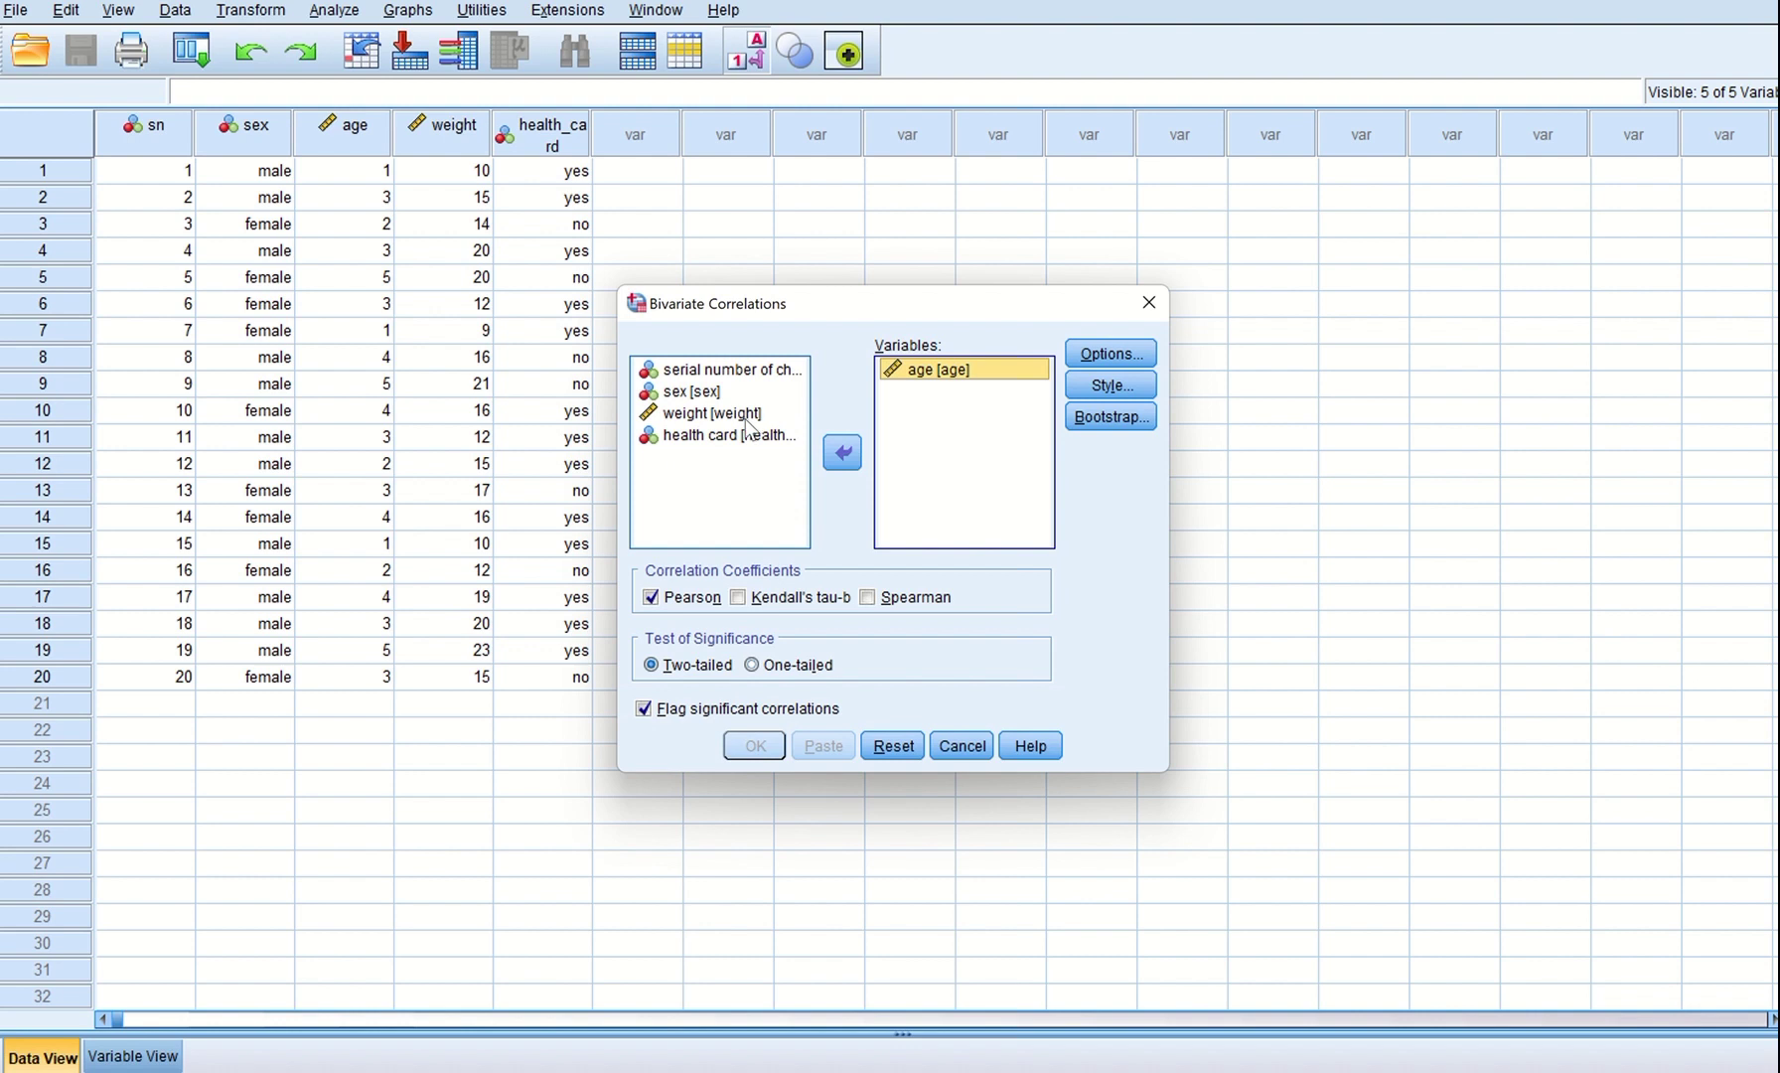
{"action": "left_click", "coordinate": [750, 413]}
{"action": "left_click", "coordinate": [840, 455]}
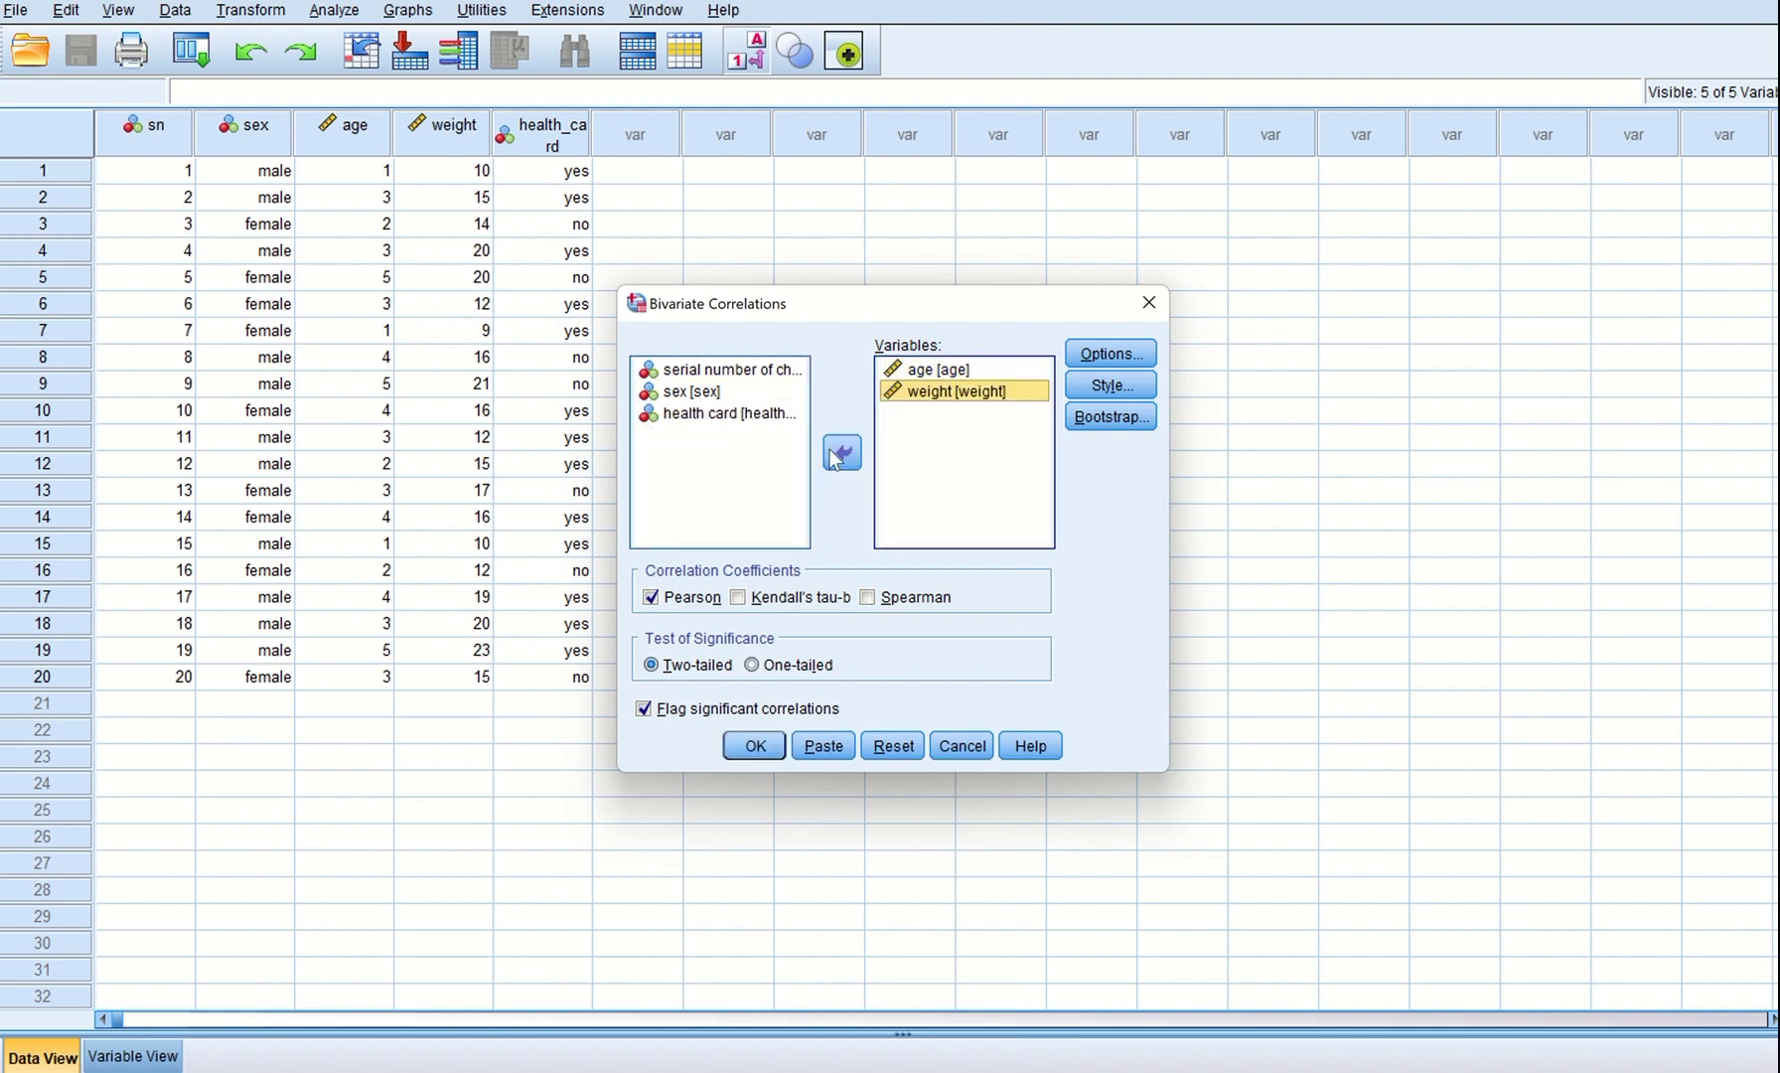
- Run the correlation and examine the Pearson coefficient and two-tailed significance for age and weight in the output
{"action": "left_click", "coordinate": [755, 746]}
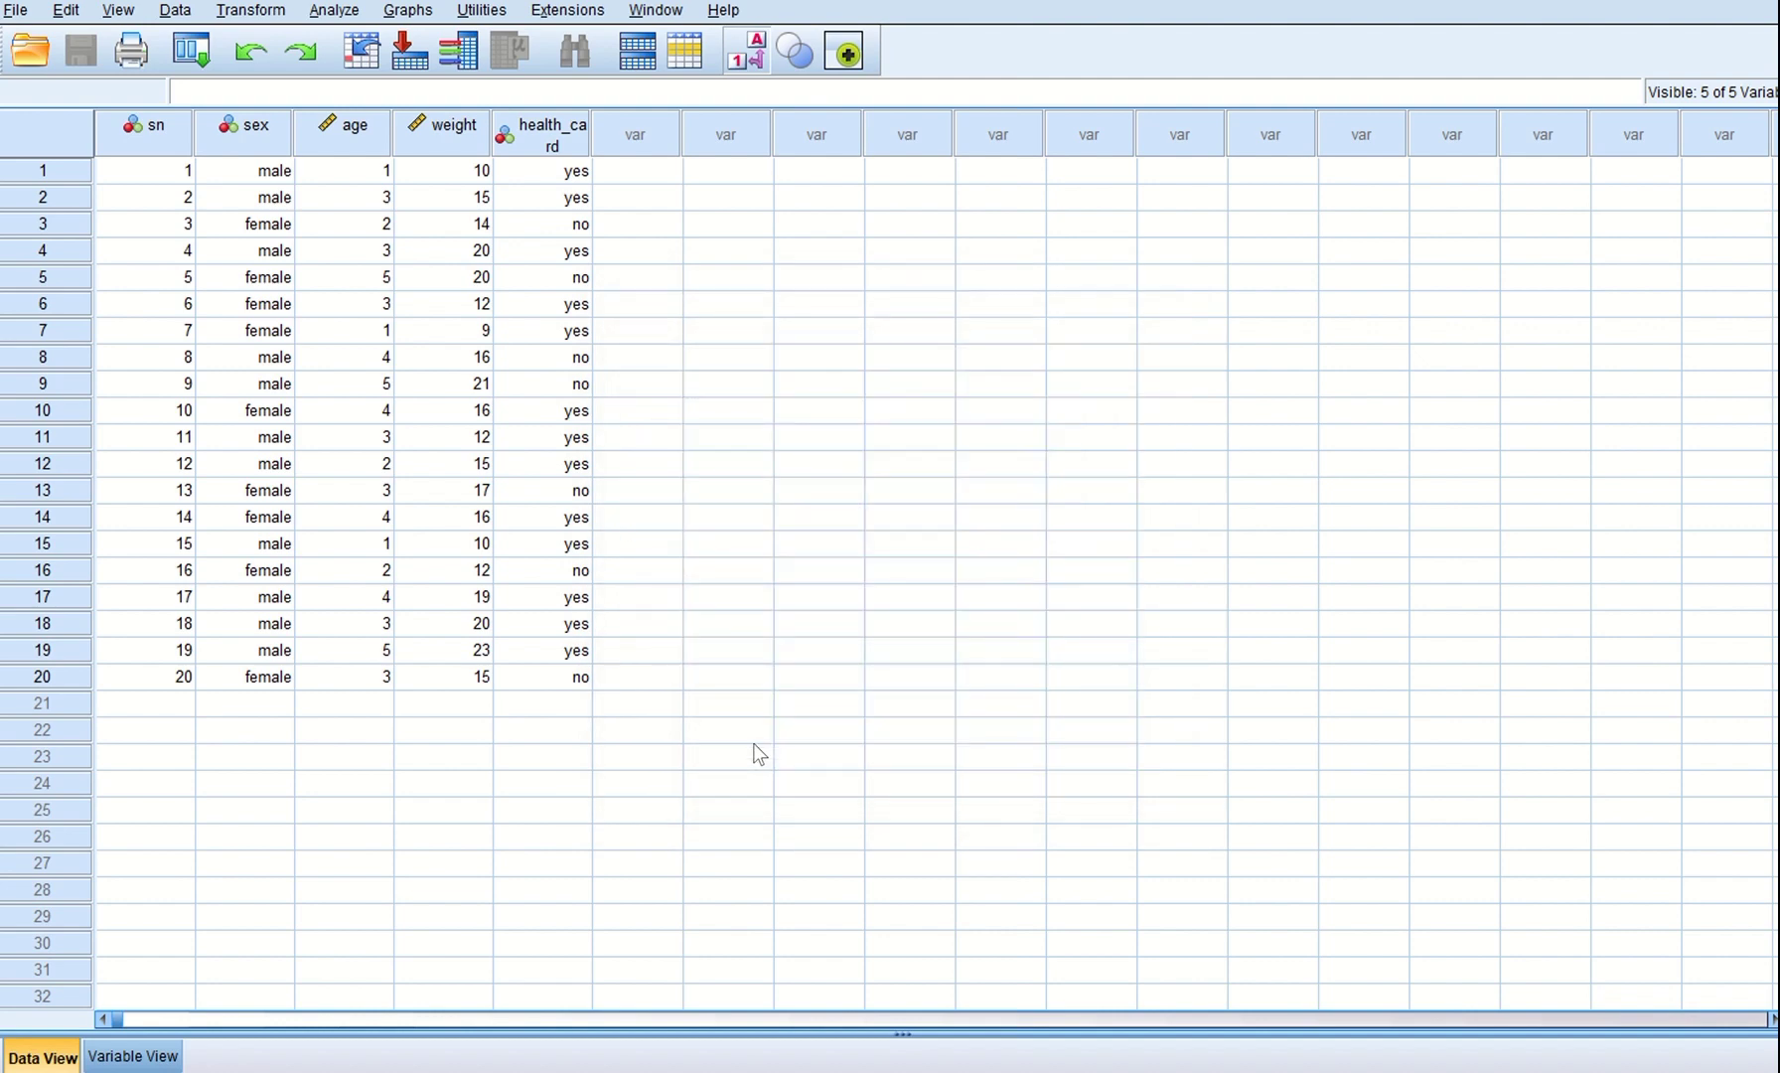
{"action": "mouse_move", "coordinate": [1289, 1063]}
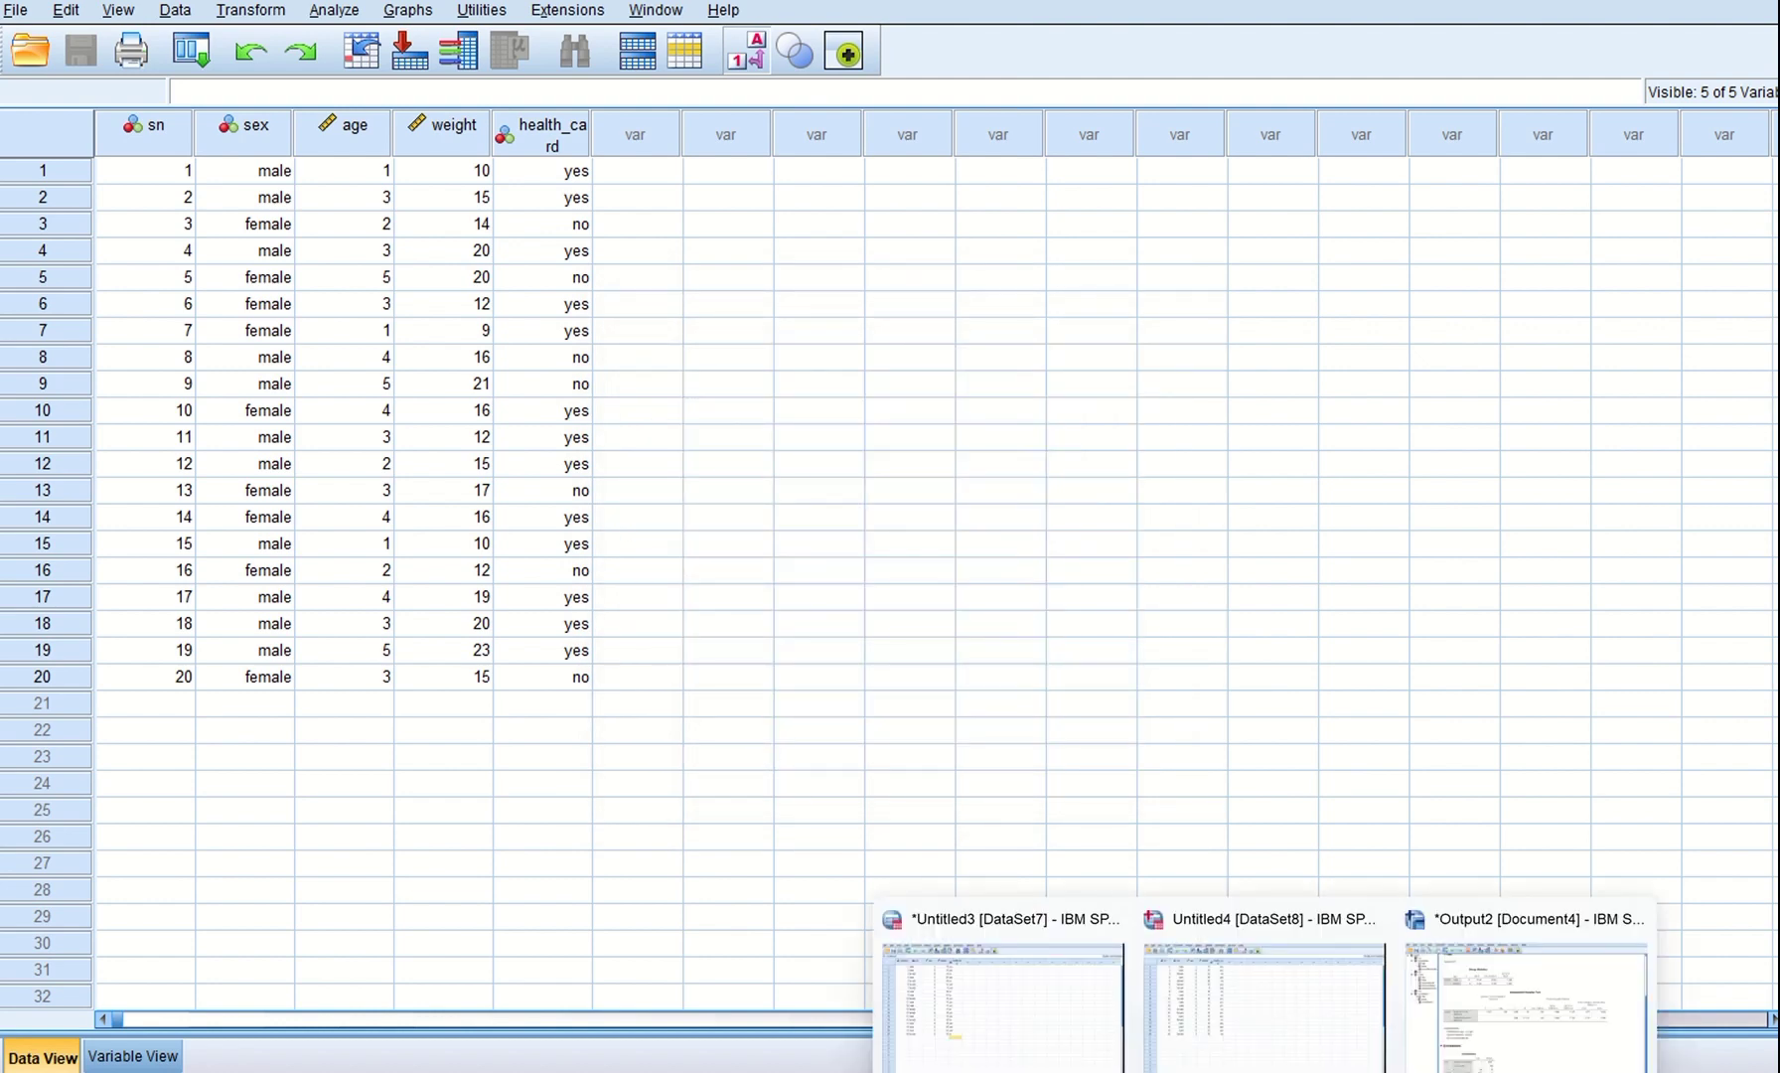
{"action": "left_click", "coordinate": [1460, 1058]}
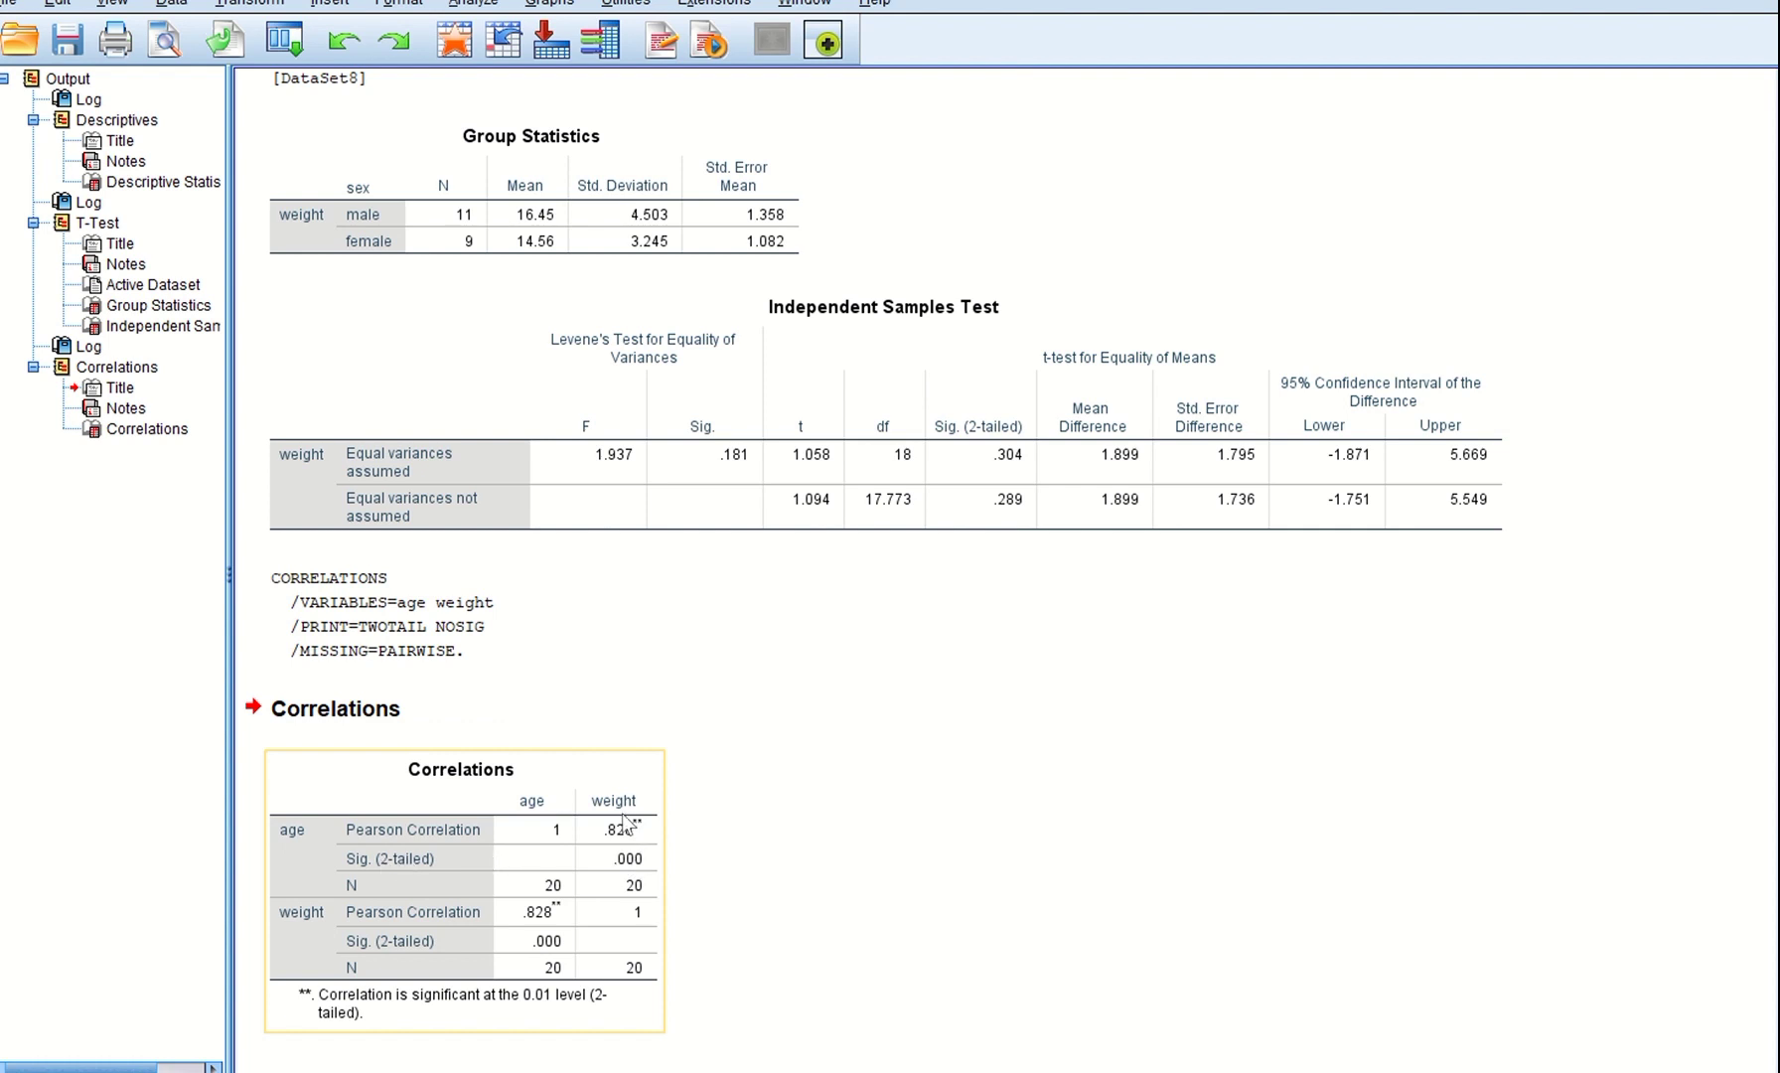
{"action": "left_click_drag", "start_coordinate": [633, 881], "coordinate": [691, 872]}
{"action": "mouse_move", "coordinate": [632, 840]}
{"action": "left_mouse_down"}
{"action": "mouse_move", "coordinate": [707, 835]}
{"action": "mouse_move", "coordinate": [626, 860]}
{"action": "left_mouse_up"}
{"action": "left_click_drag", "start_coordinate": [652, 872], "coordinate": [596, 860]}
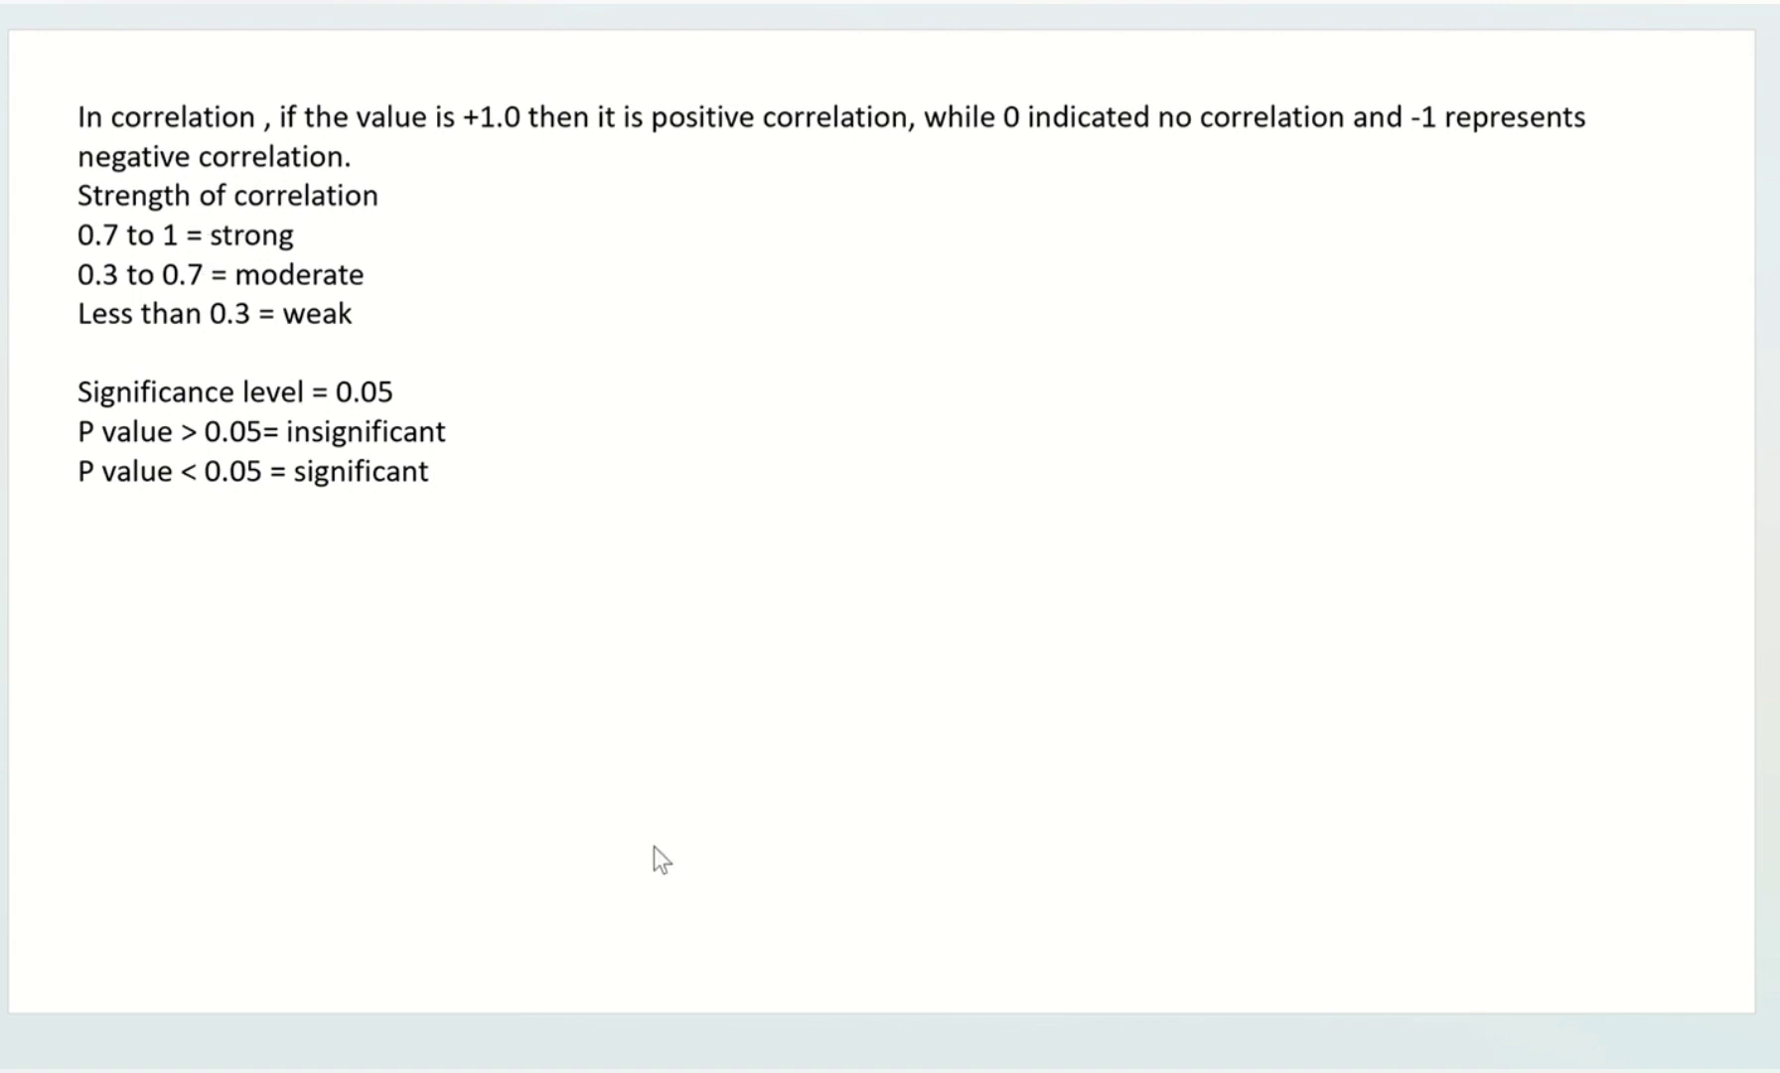
- Switch to the Untitled4 dataset in SPSS and set up Crosstabs with sex as the row and health card as the column variable
{"action": "left_click", "coordinate": [1192, 954]}
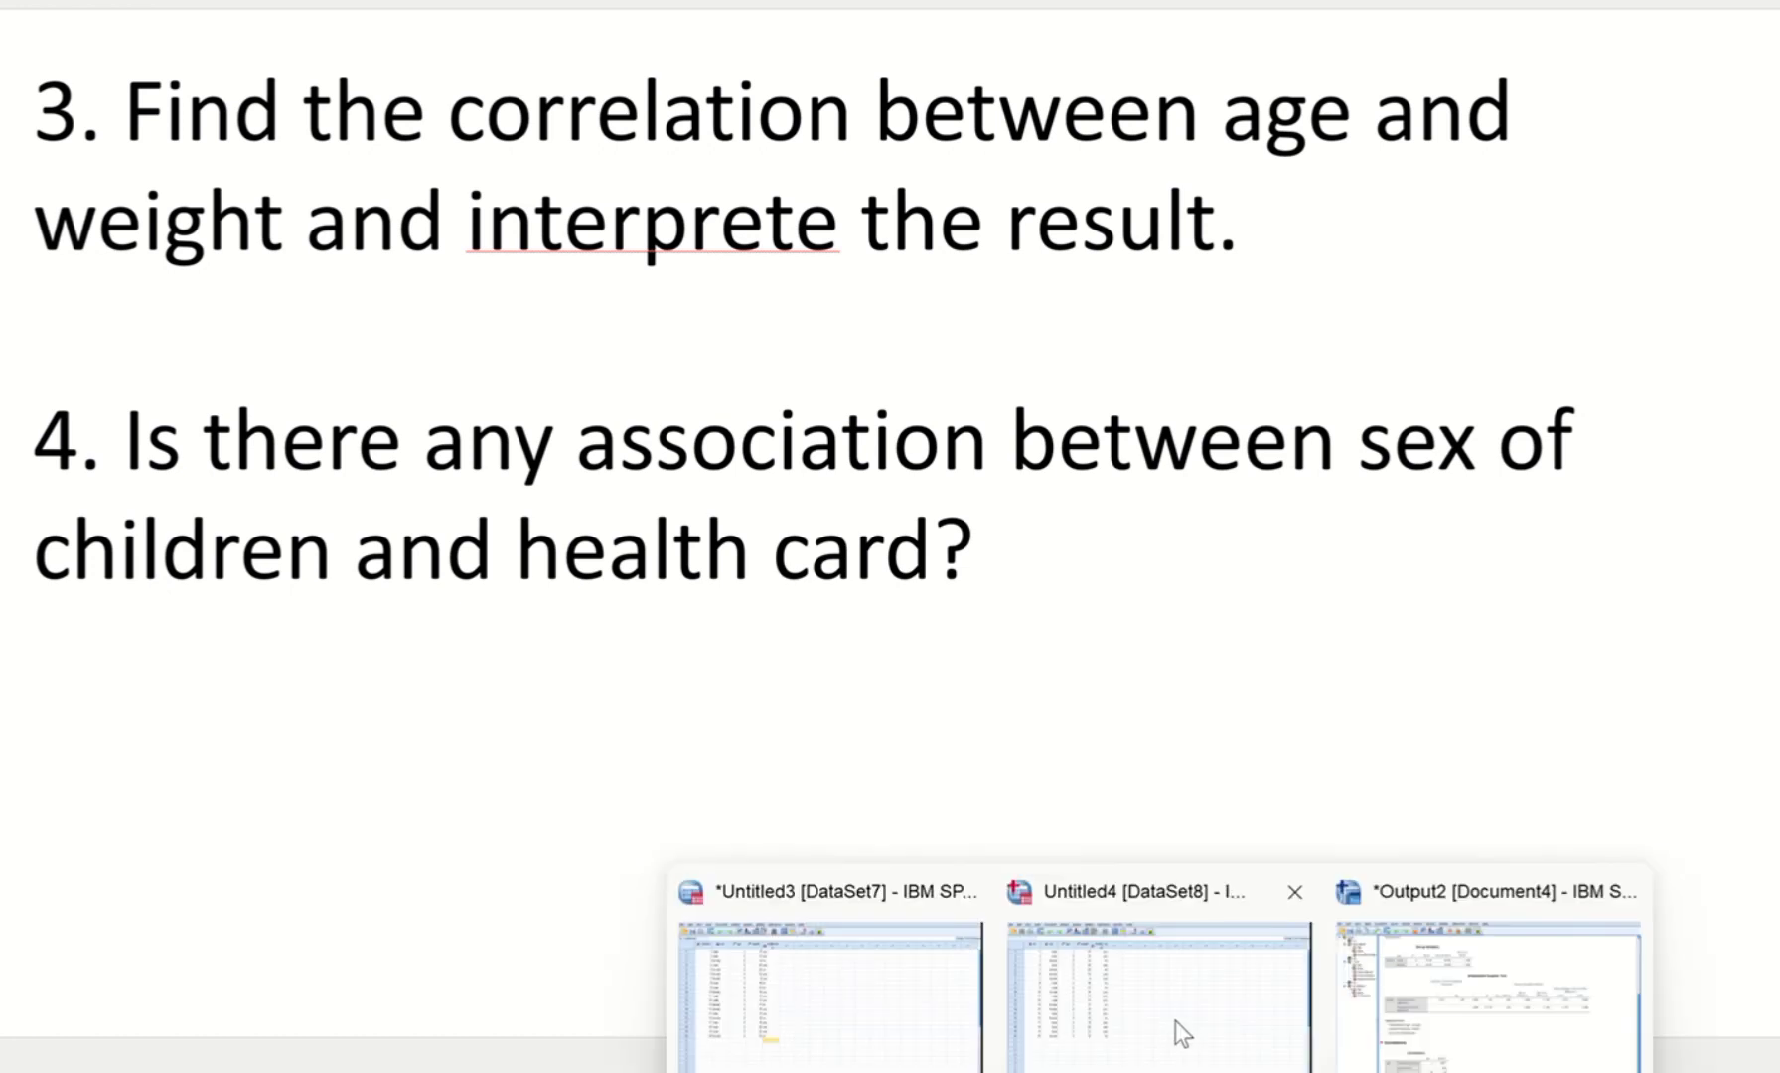
{"action": "left_click", "coordinate": [1176, 1022]}
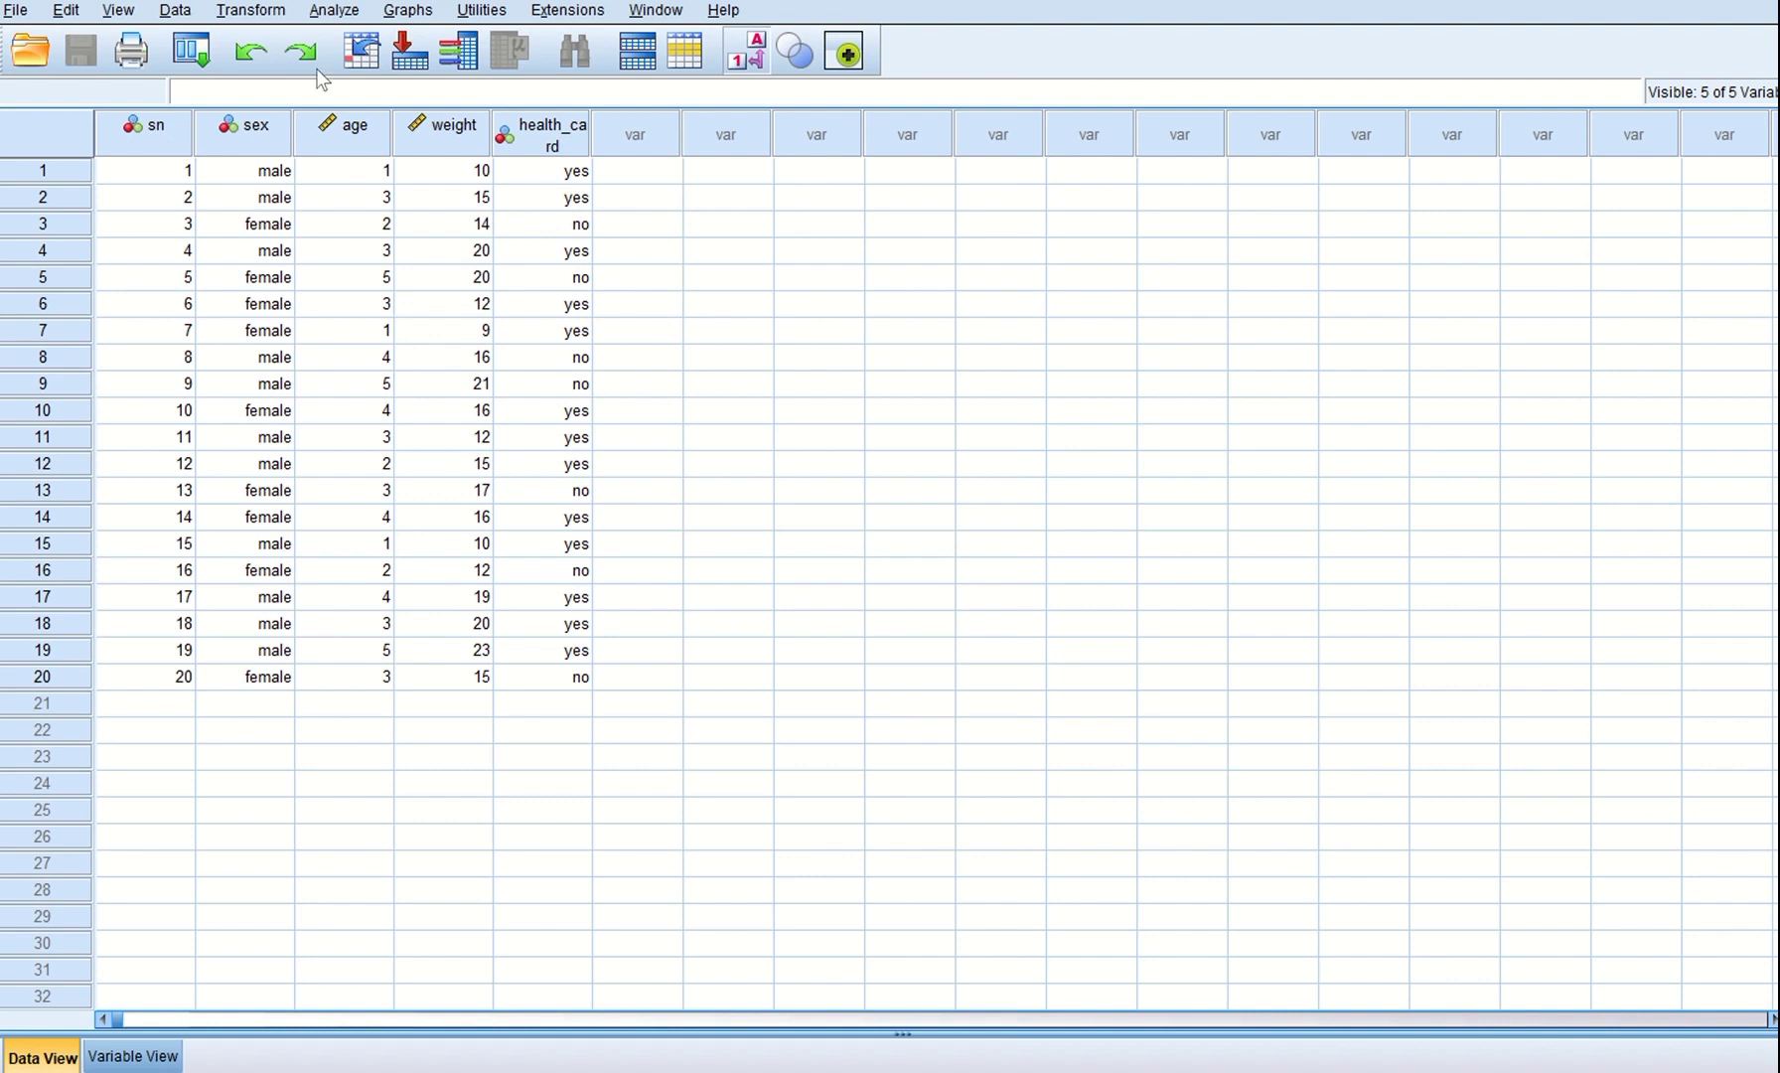
{"action": "left_click", "coordinate": [335, 12]}
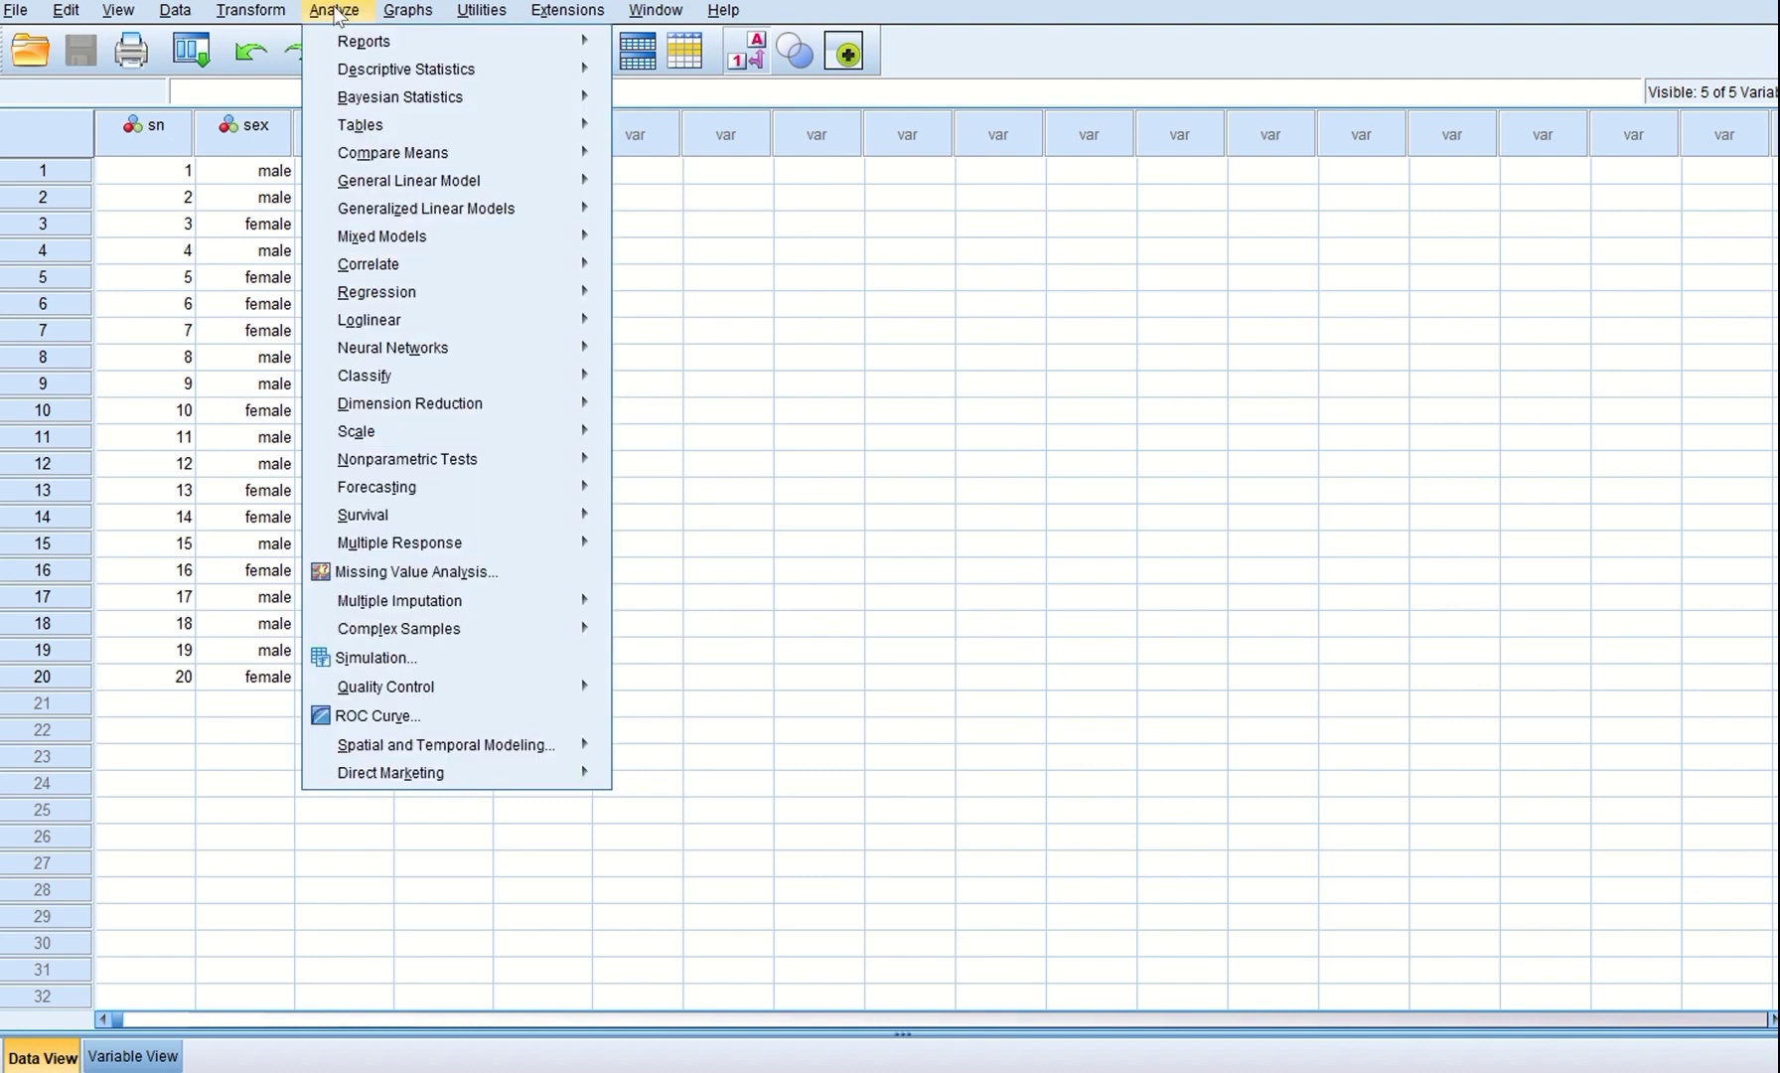
{"action": "mouse_move", "coordinate": [419, 127]}
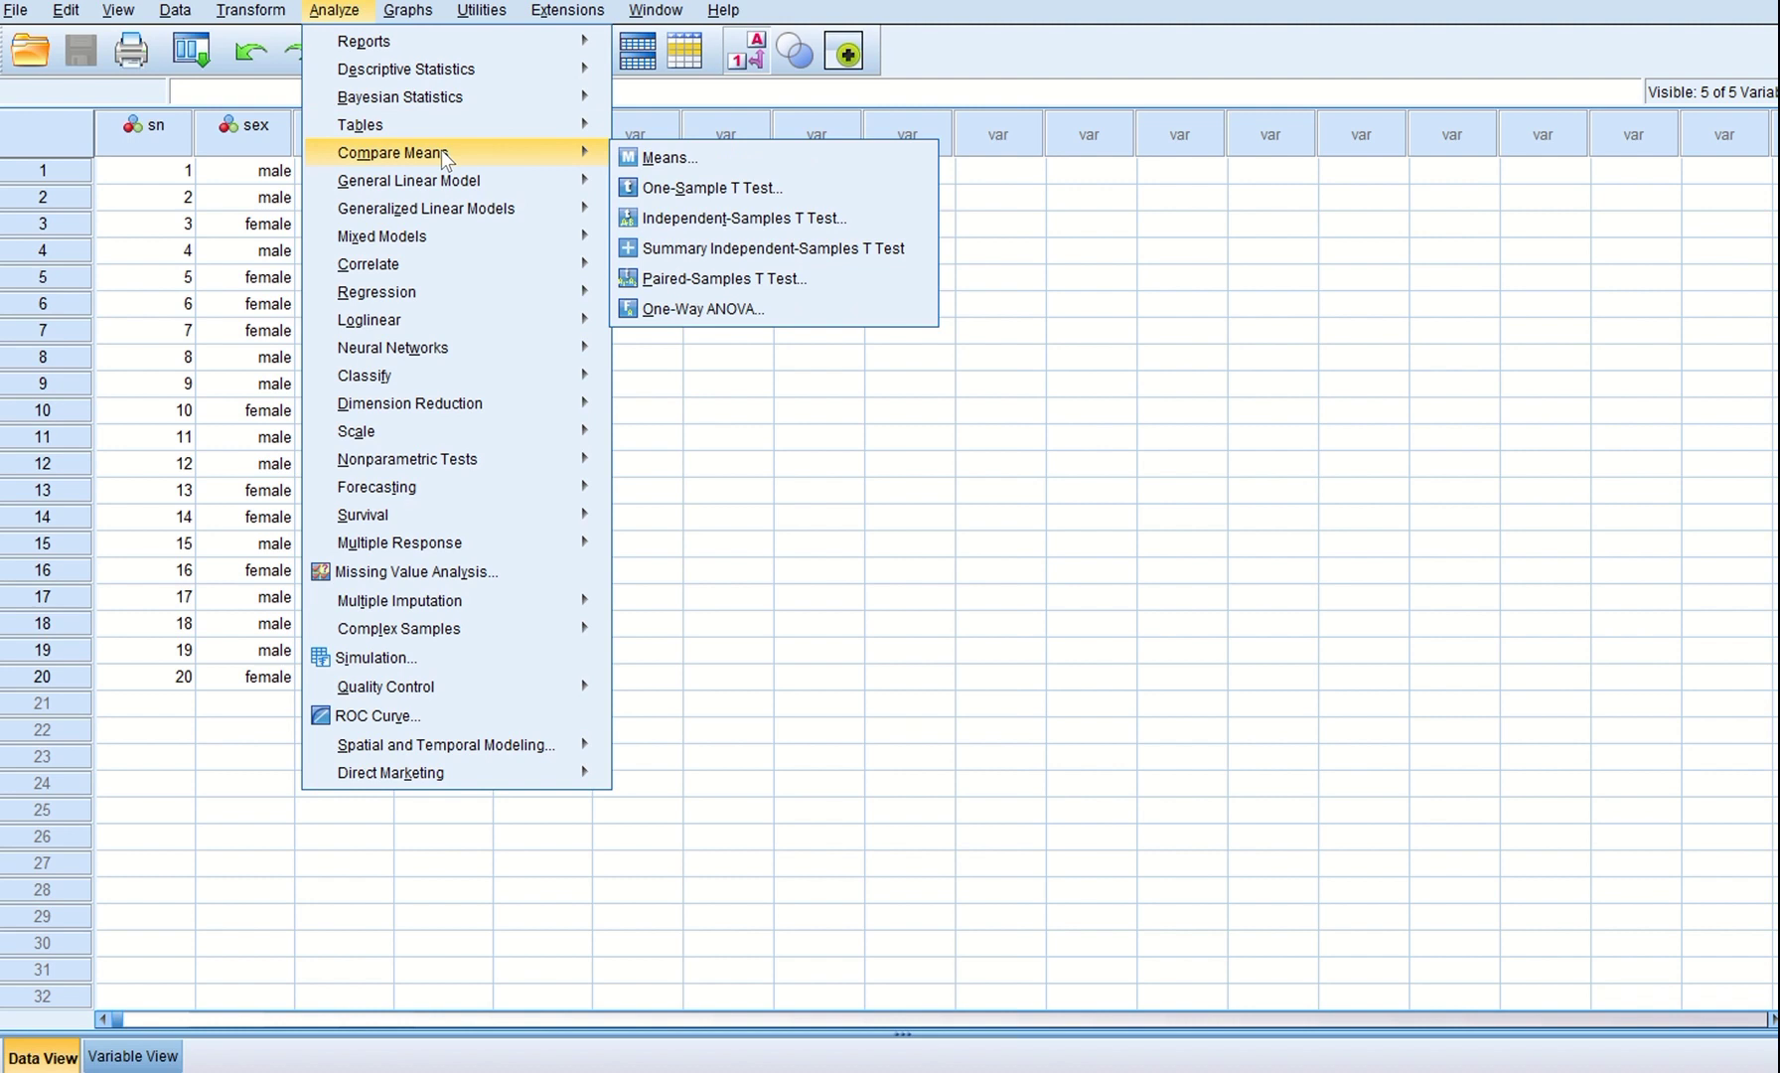
{"action": "mouse_move", "coordinate": [553, 73]}
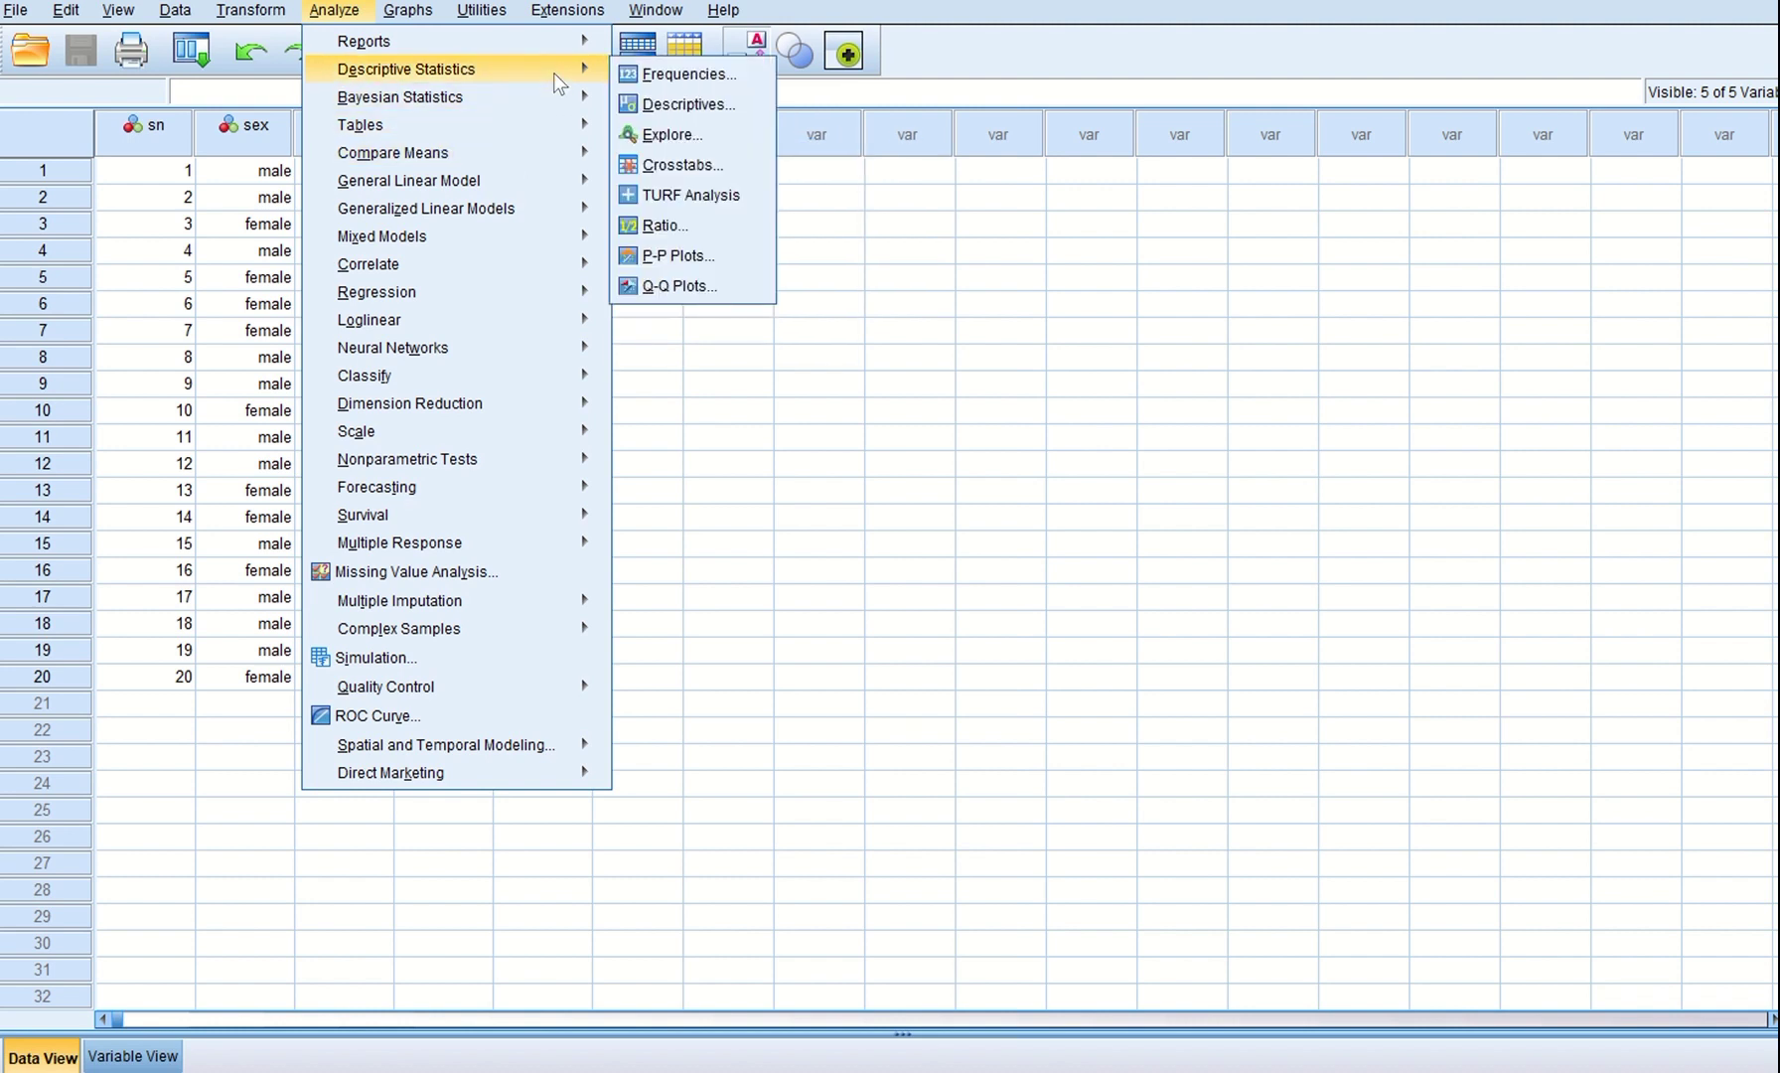
{"action": "left_click", "coordinate": [643, 167]}
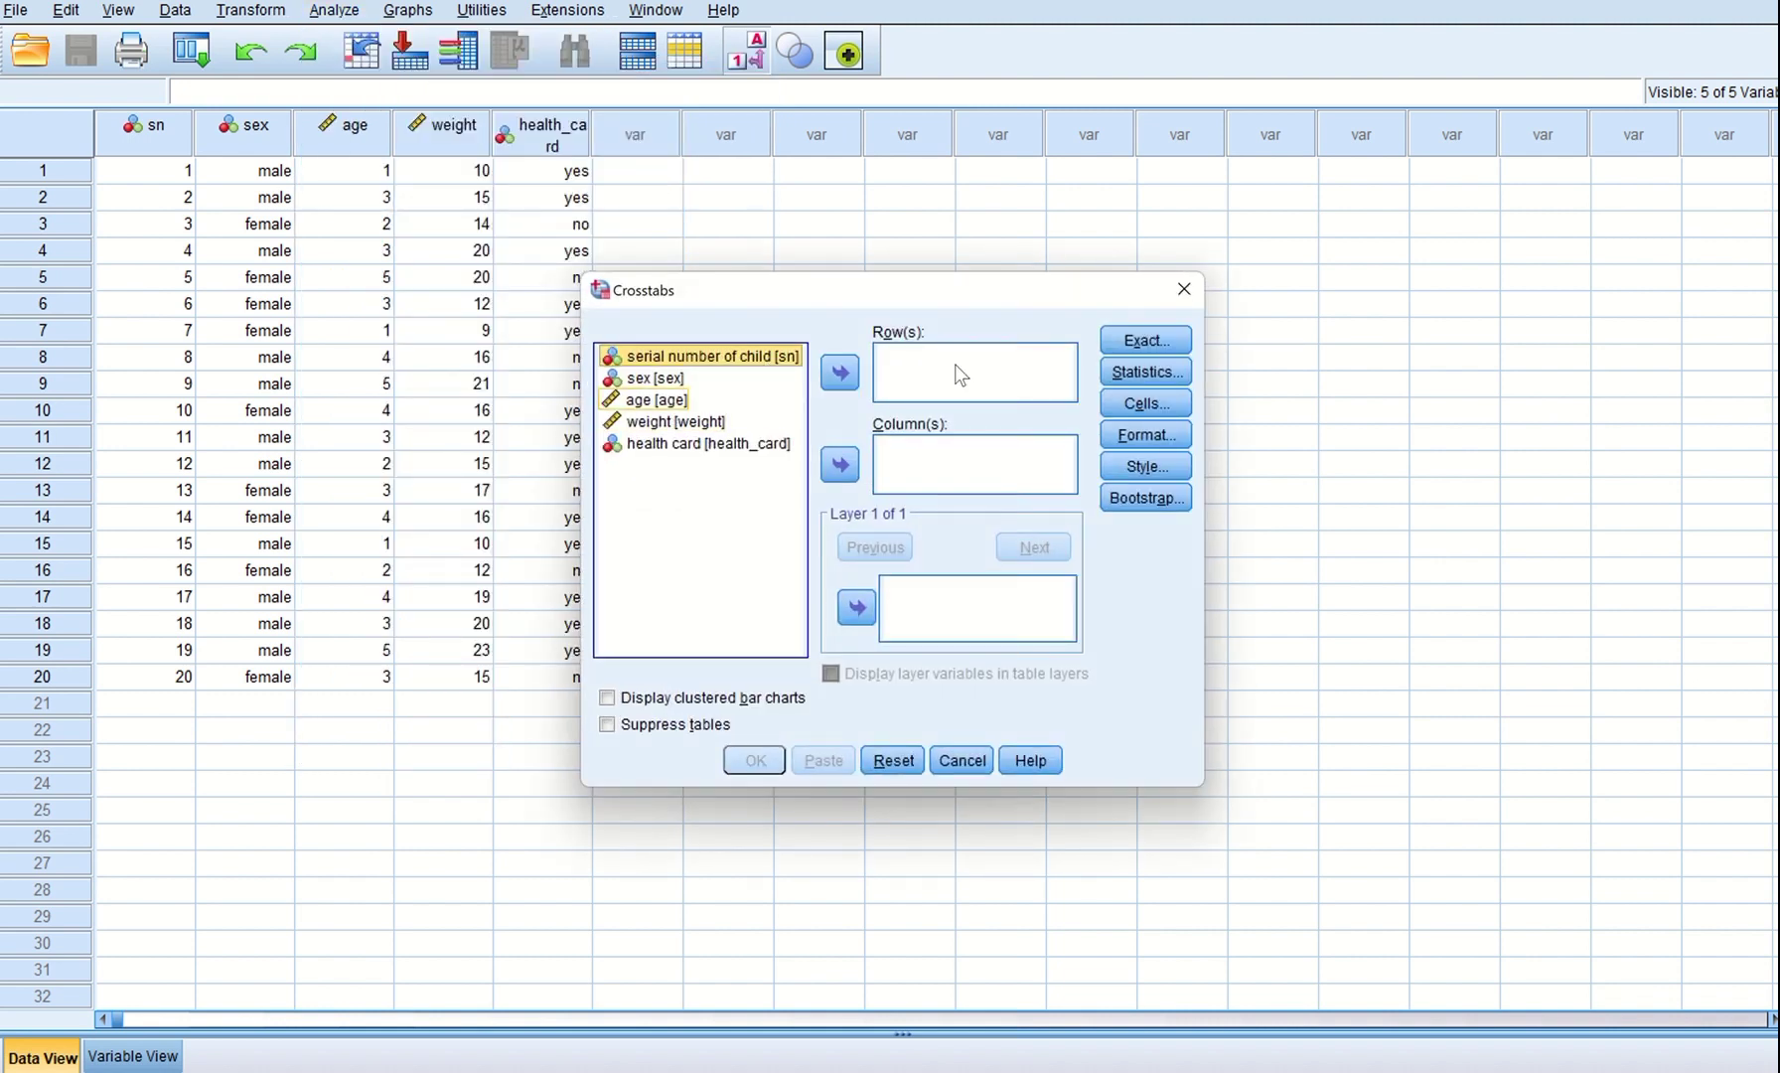
{"action": "left_click", "coordinate": [675, 382]}
{"action": "left_click", "coordinate": [840, 380]}
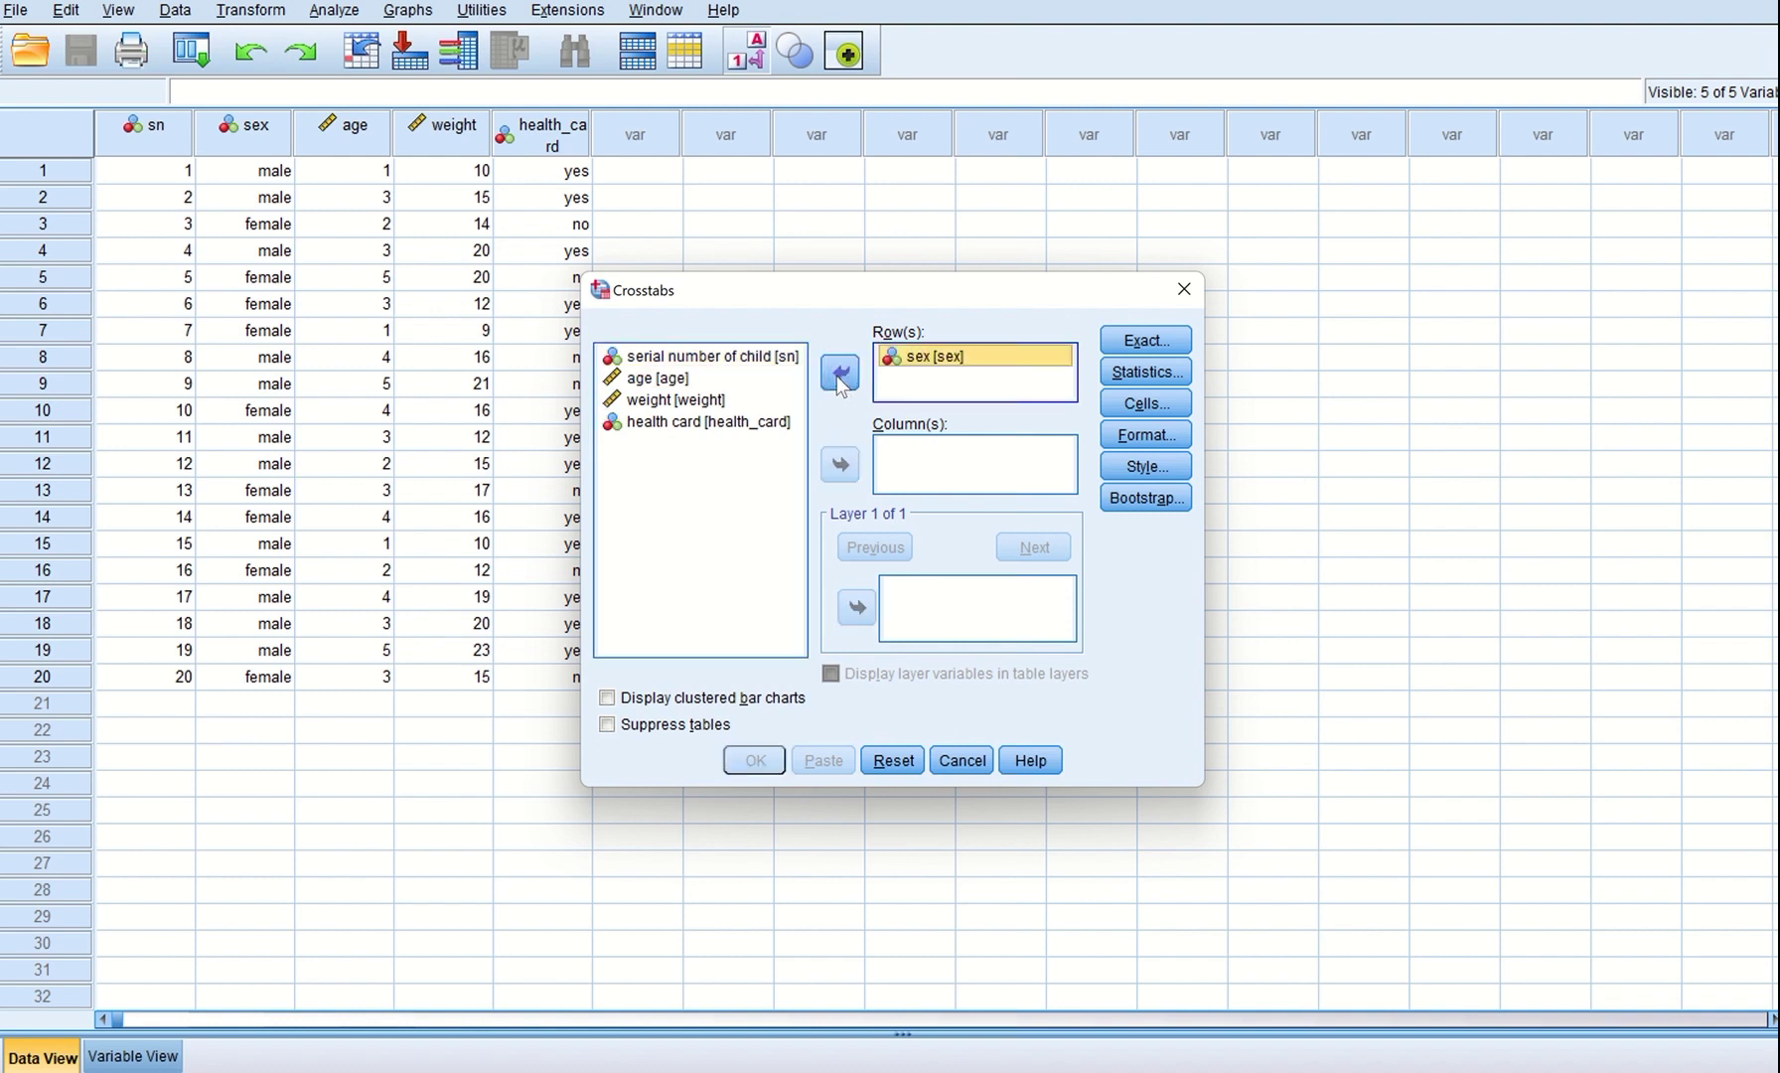
{"action": "left_click", "coordinate": [707, 423]}
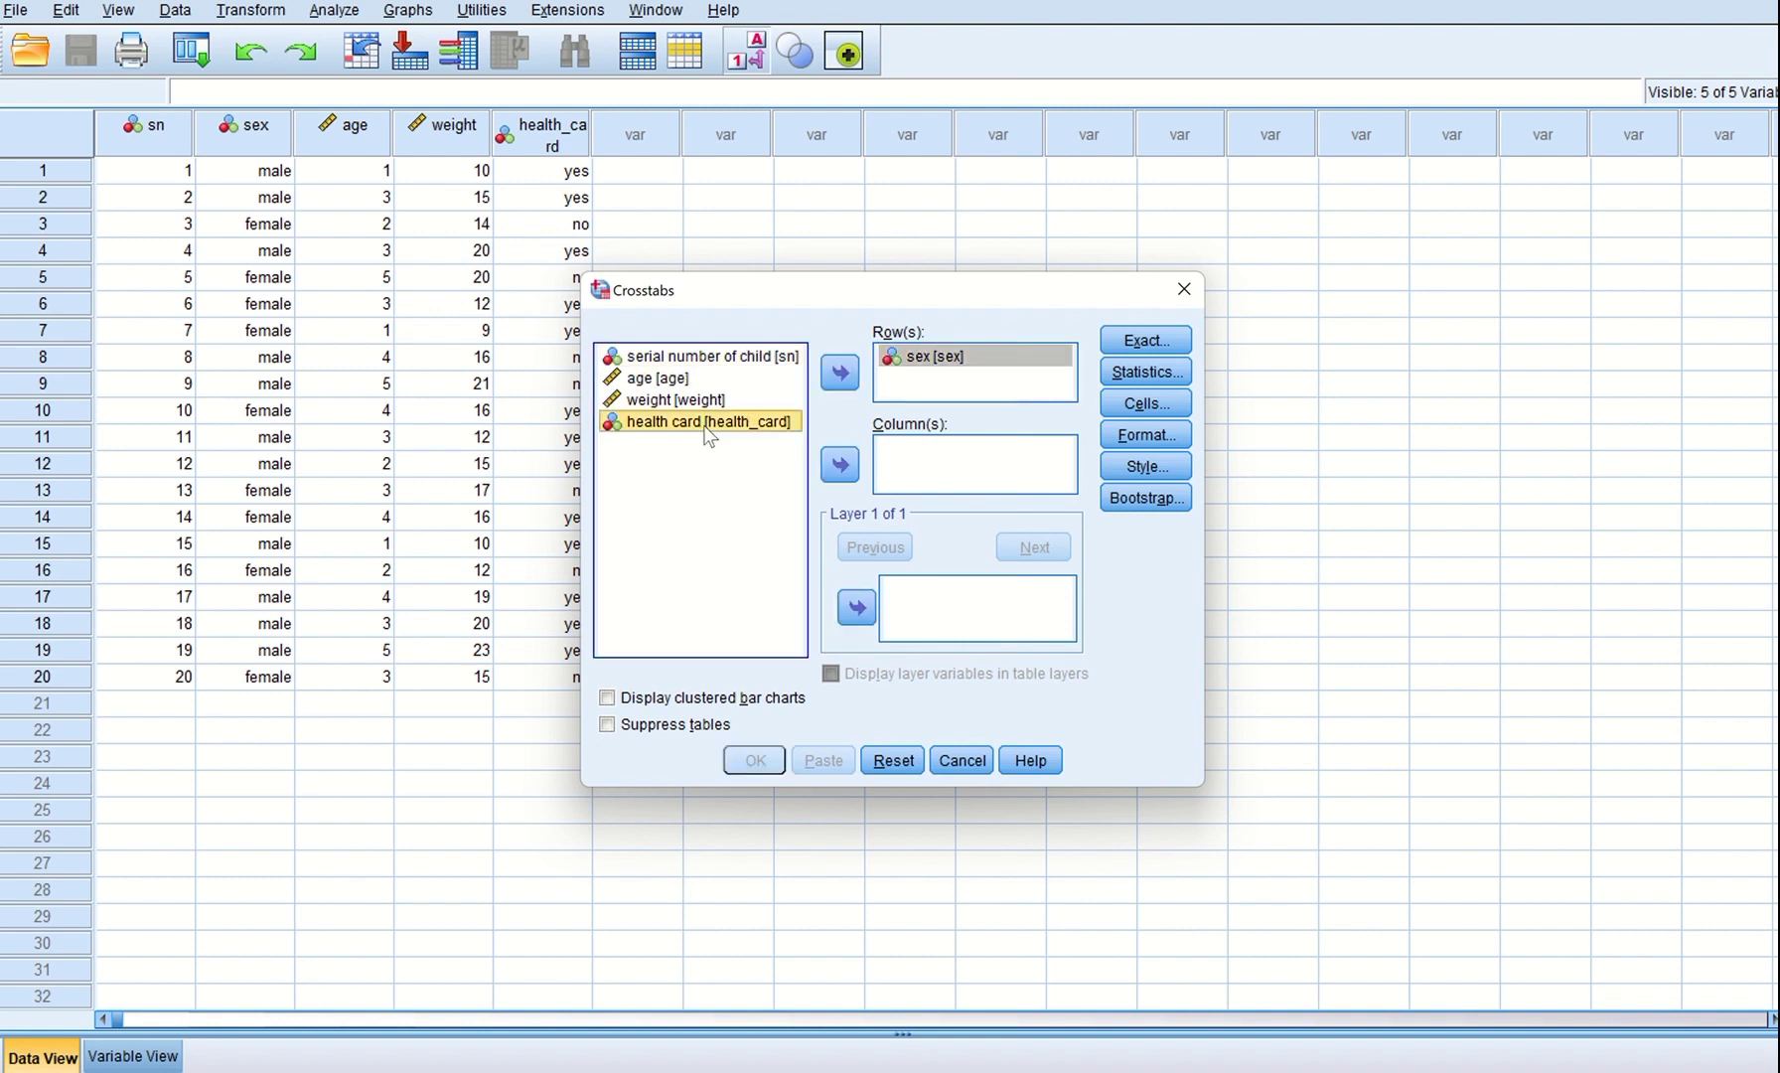
{"action": "left_click", "coordinate": [840, 467]}
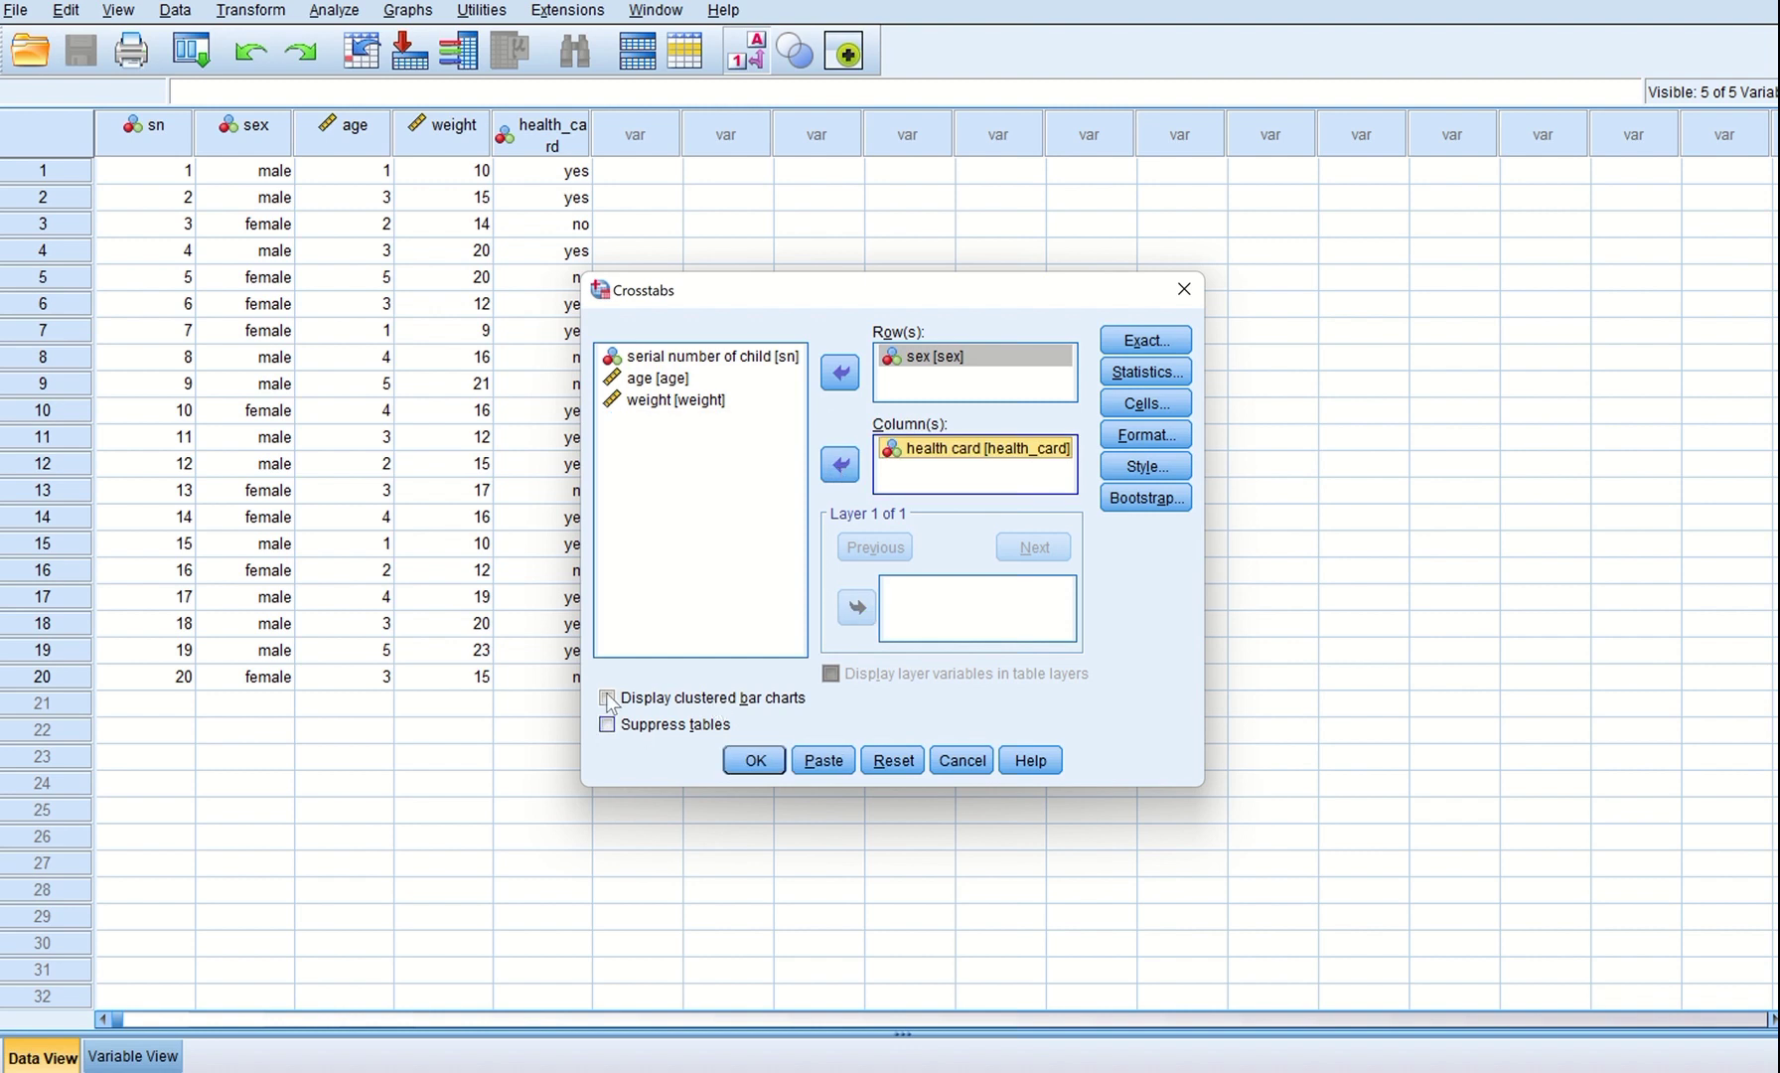
- Enable the Chi-square statistic for the sex by health card crosstab and run the analysis
{"action": "left_click", "coordinate": [1129, 374]}
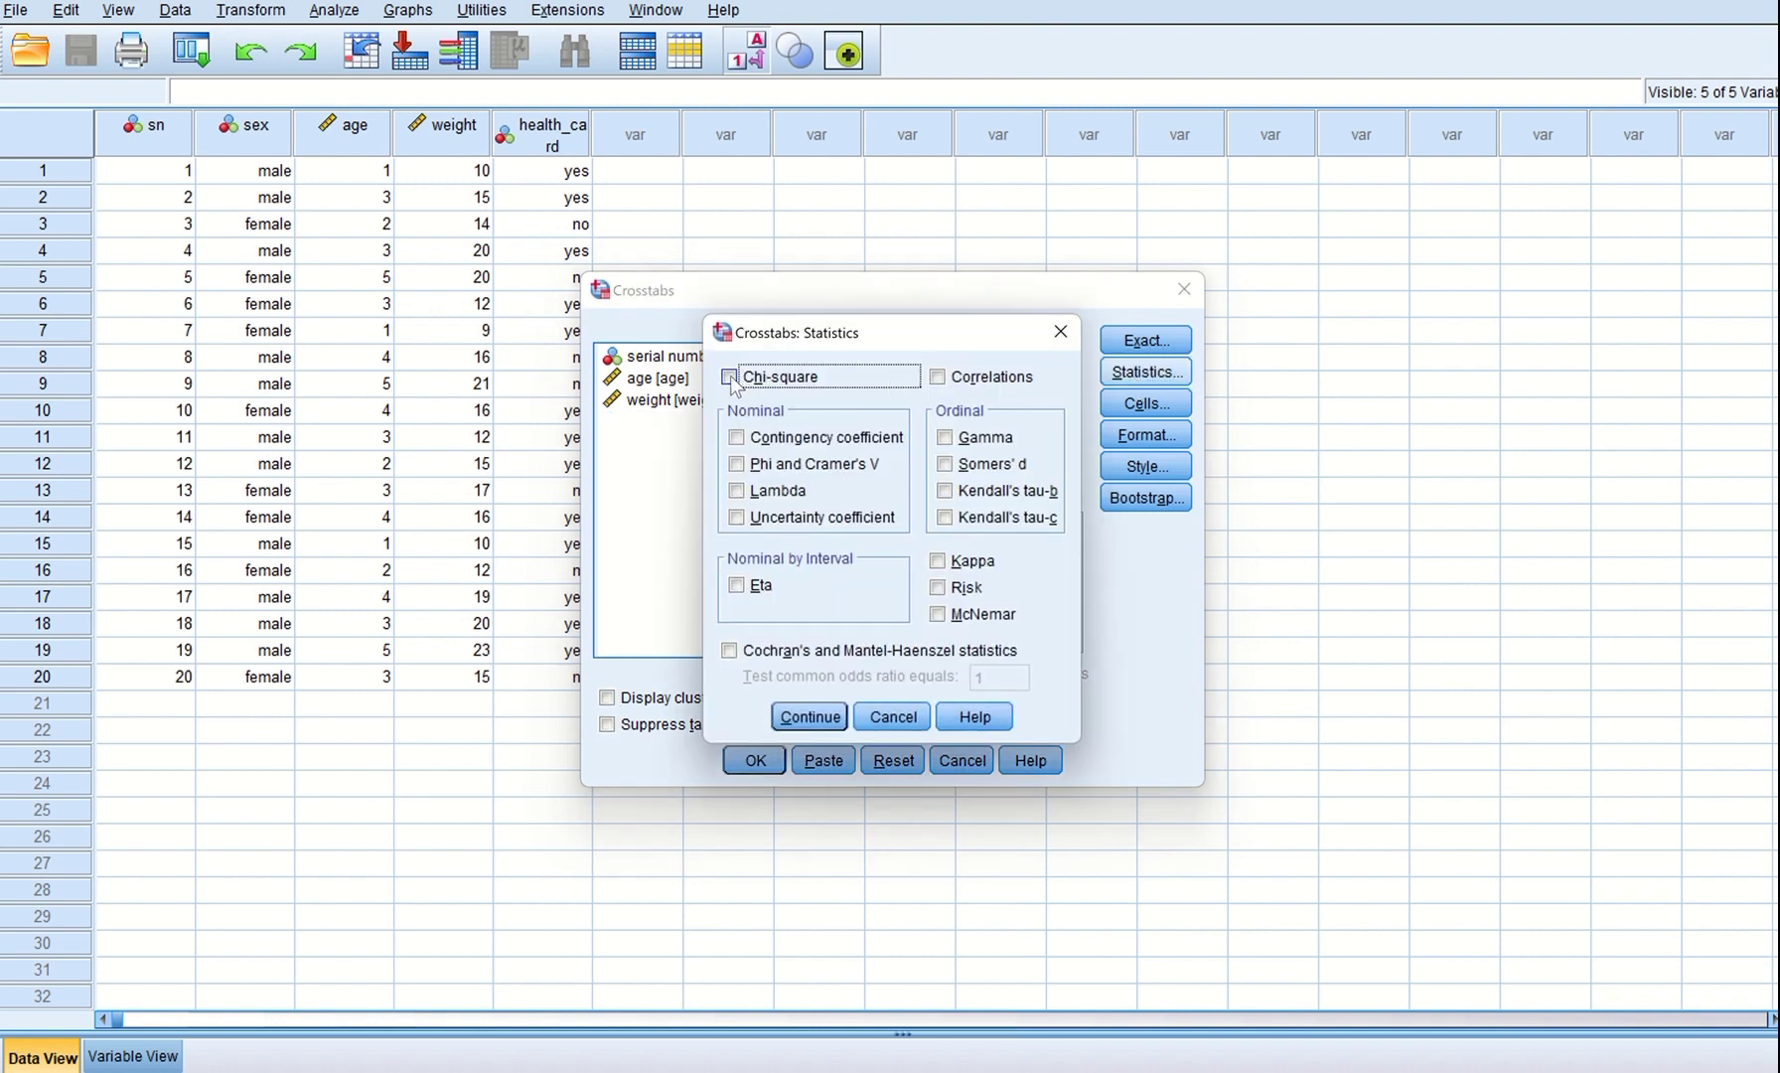
{"action": "left_click", "coordinate": [810, 716]}
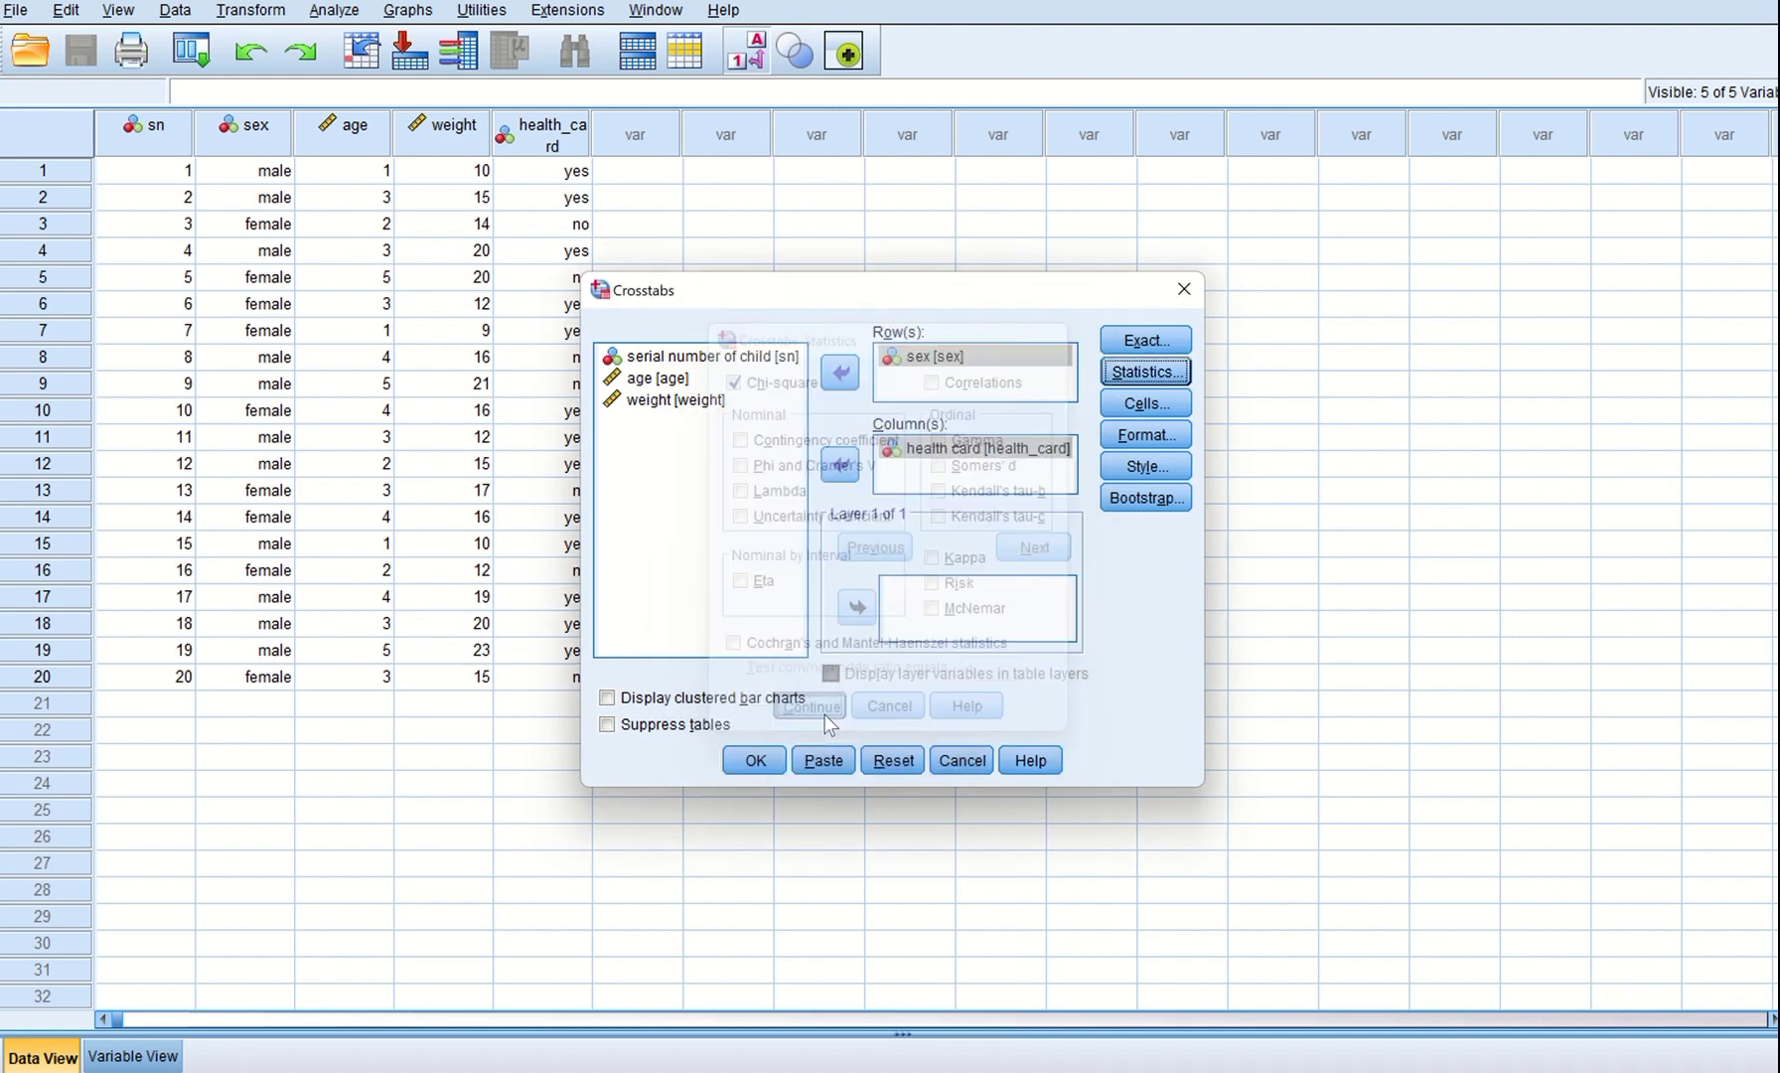
{"action": "left_click", "coordinate": [759, 761]}
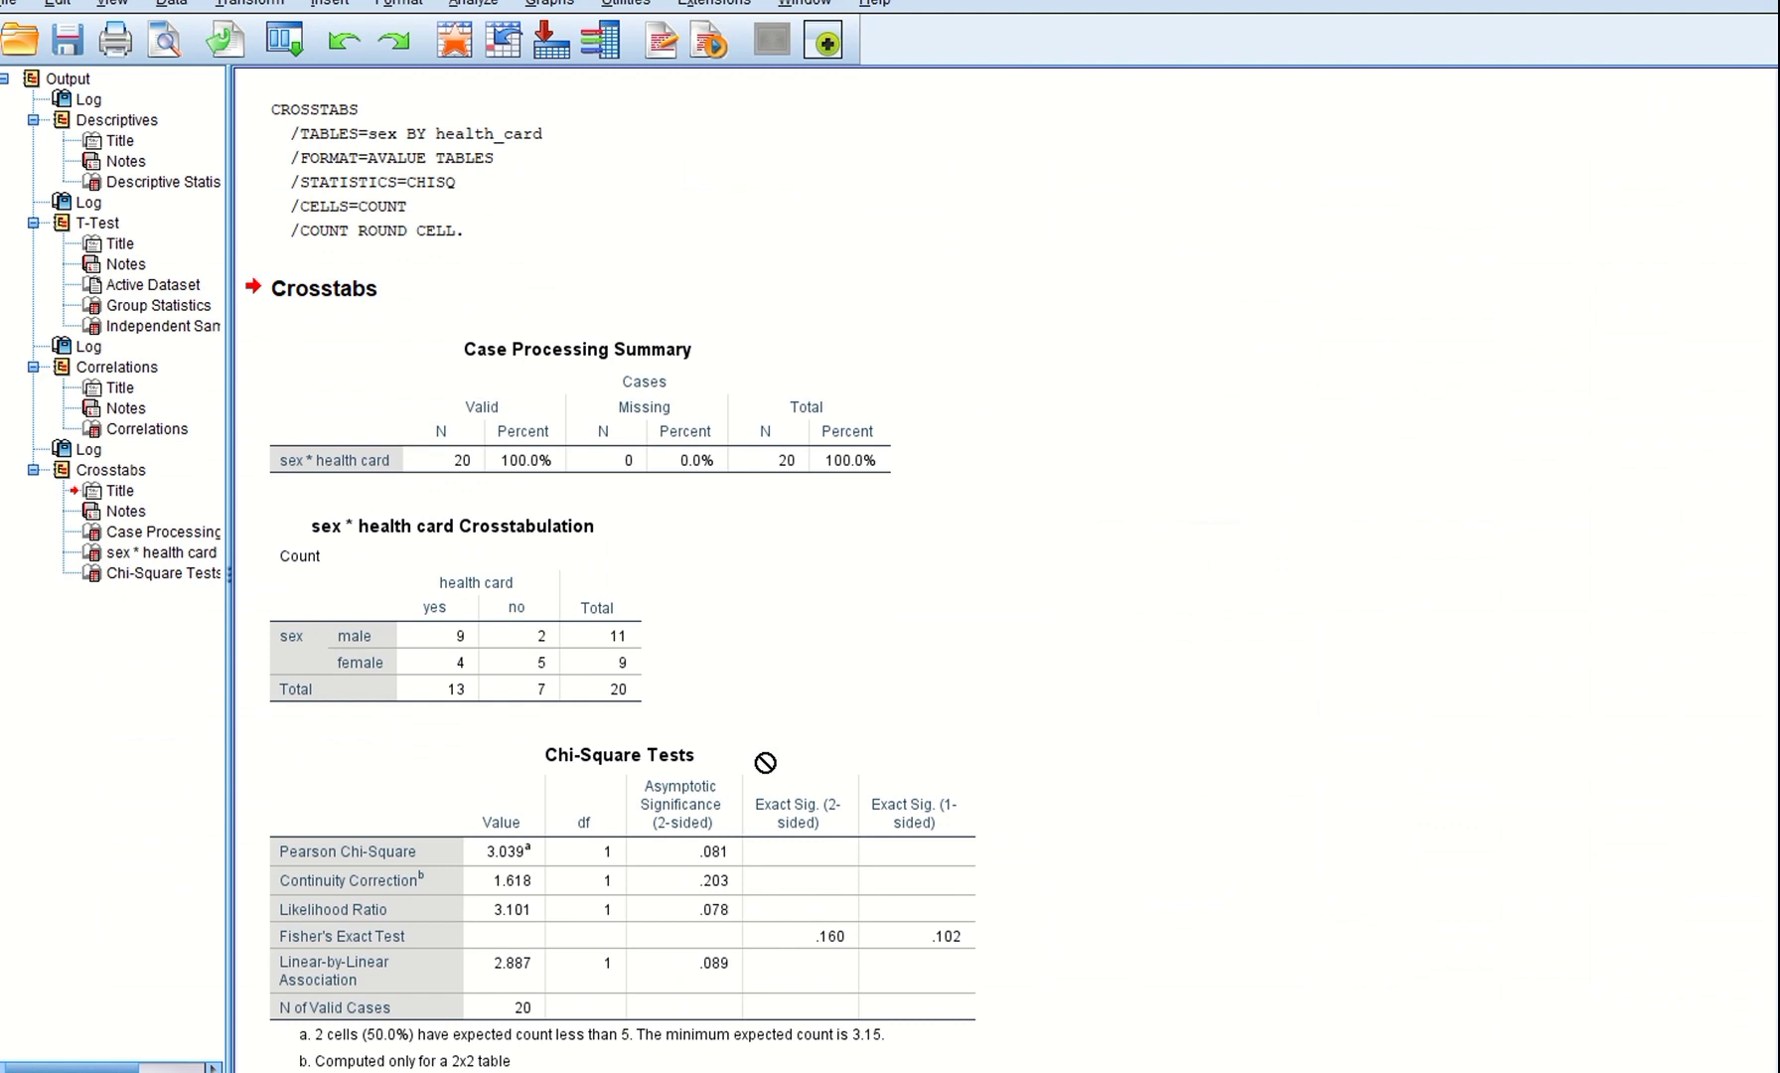
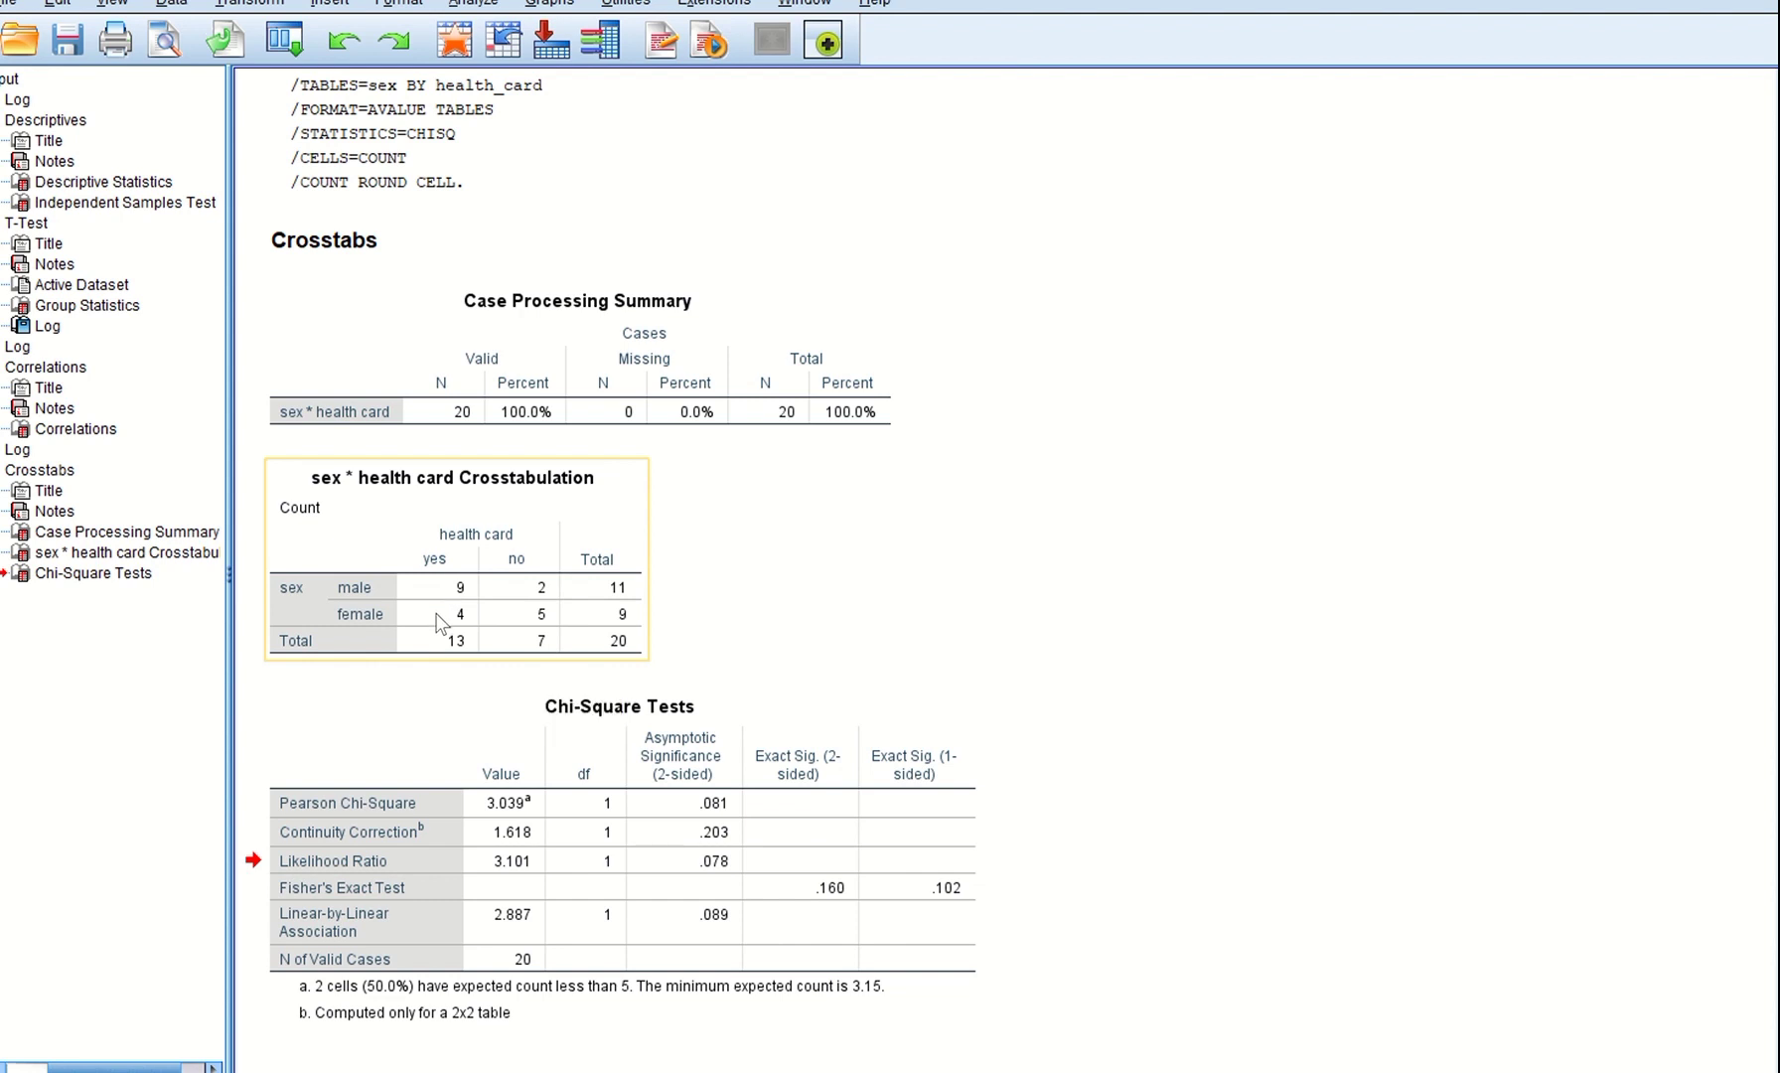
- Examine the Pearson Chi-Square significance in the Chi-Square Tests table for sex by health card
{"action": "left_click", "coordinate": [658, 782]}
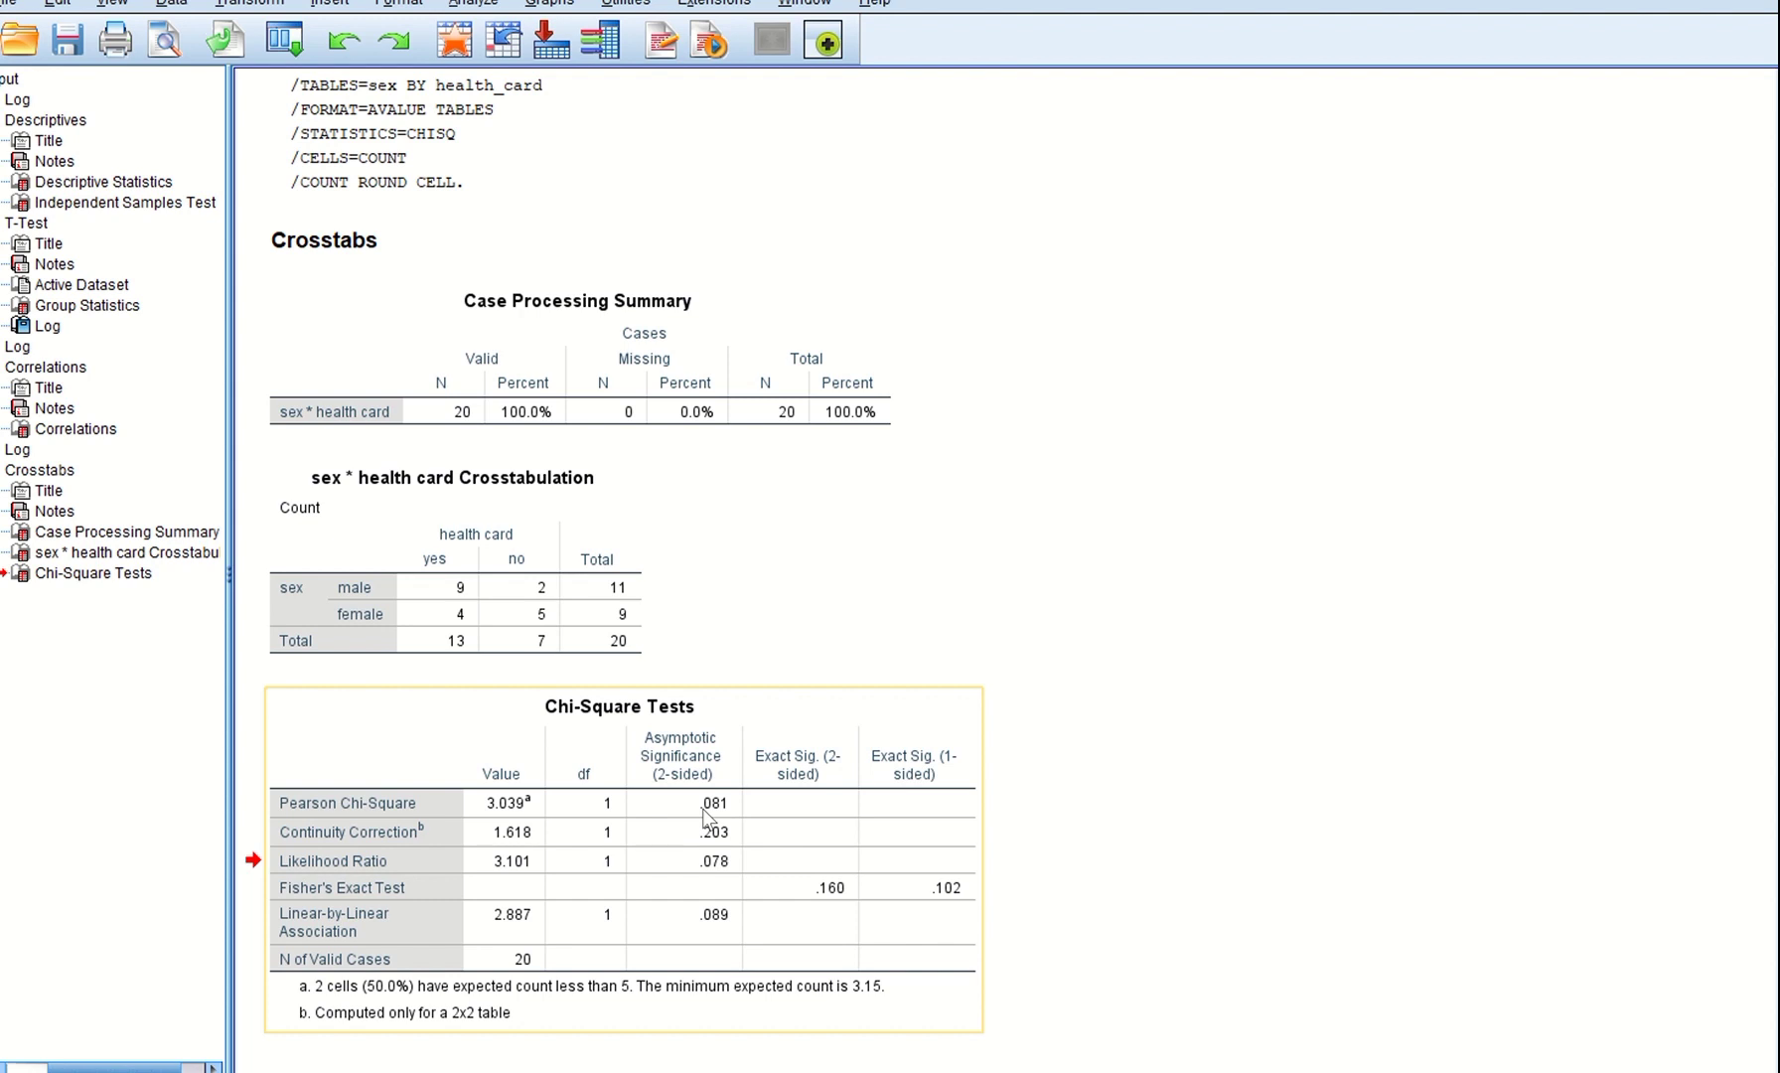
{"action": "left_click_drag", "start_coordinate": [707, 817], "coordinate": [952, 621]}
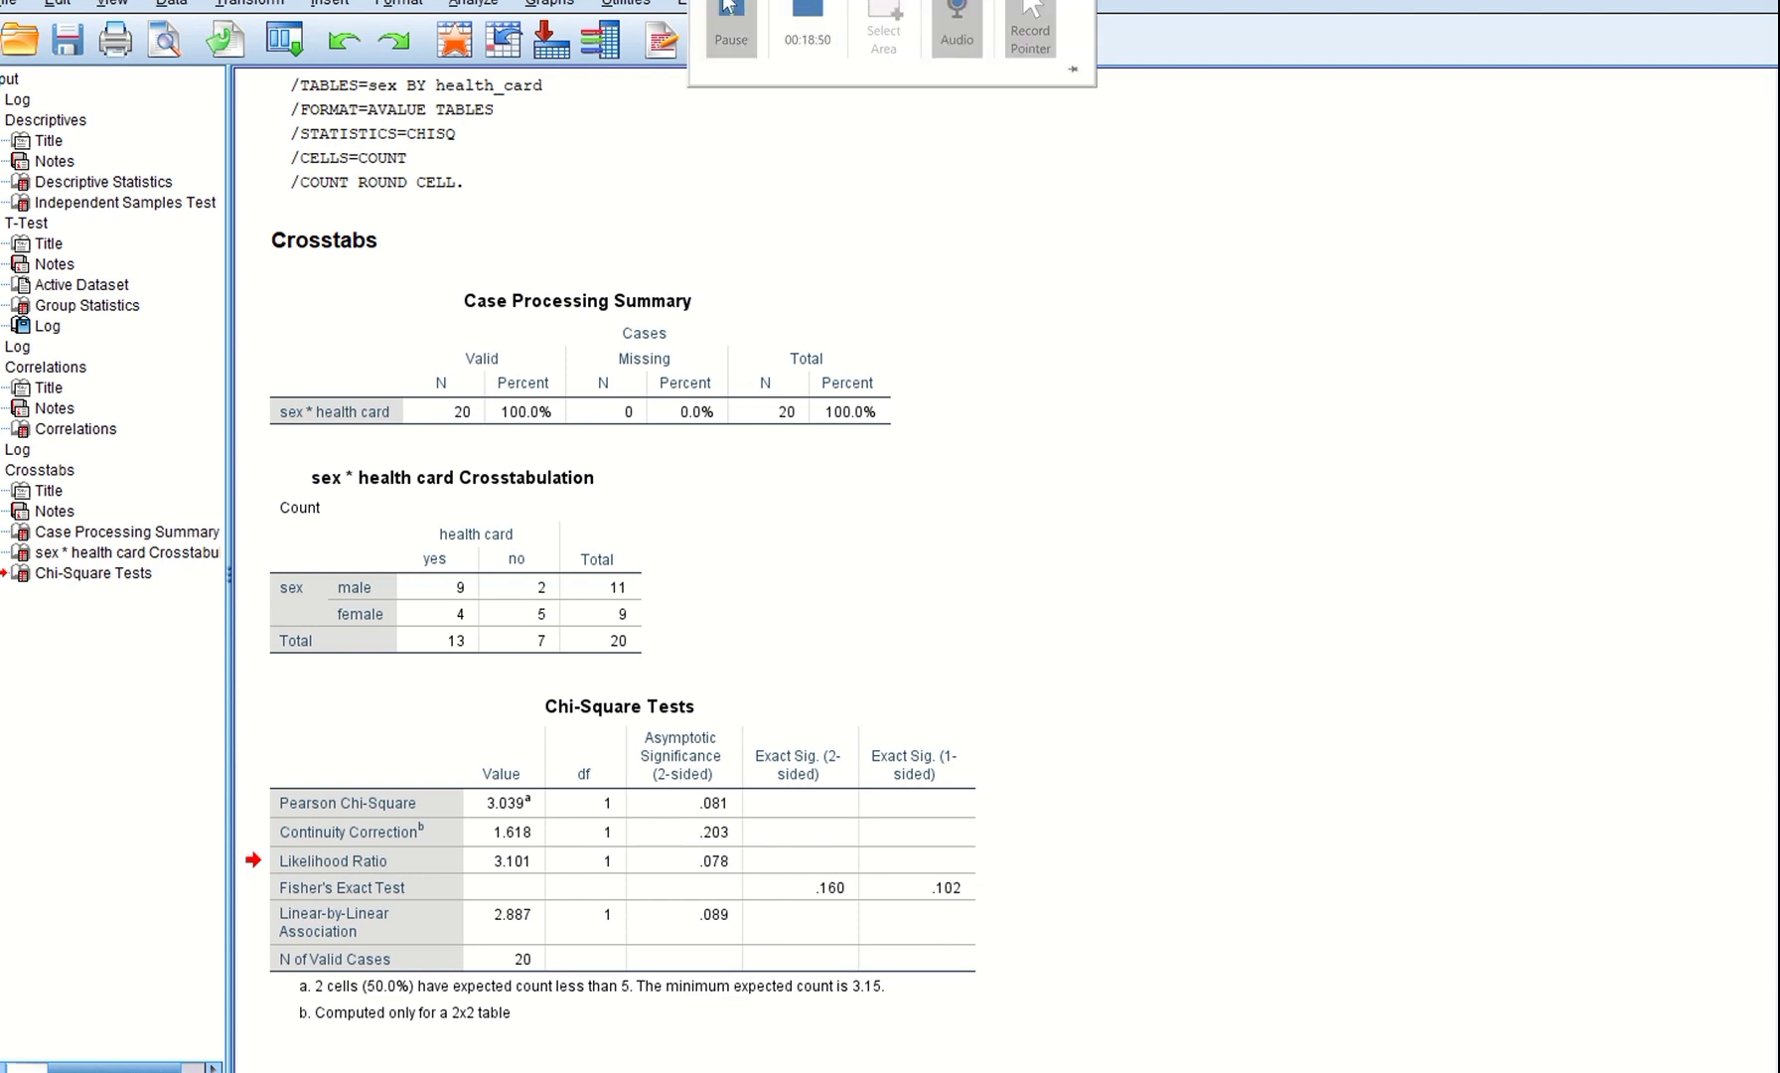
{"action": "left_click", "coordinate": [730, 8]}
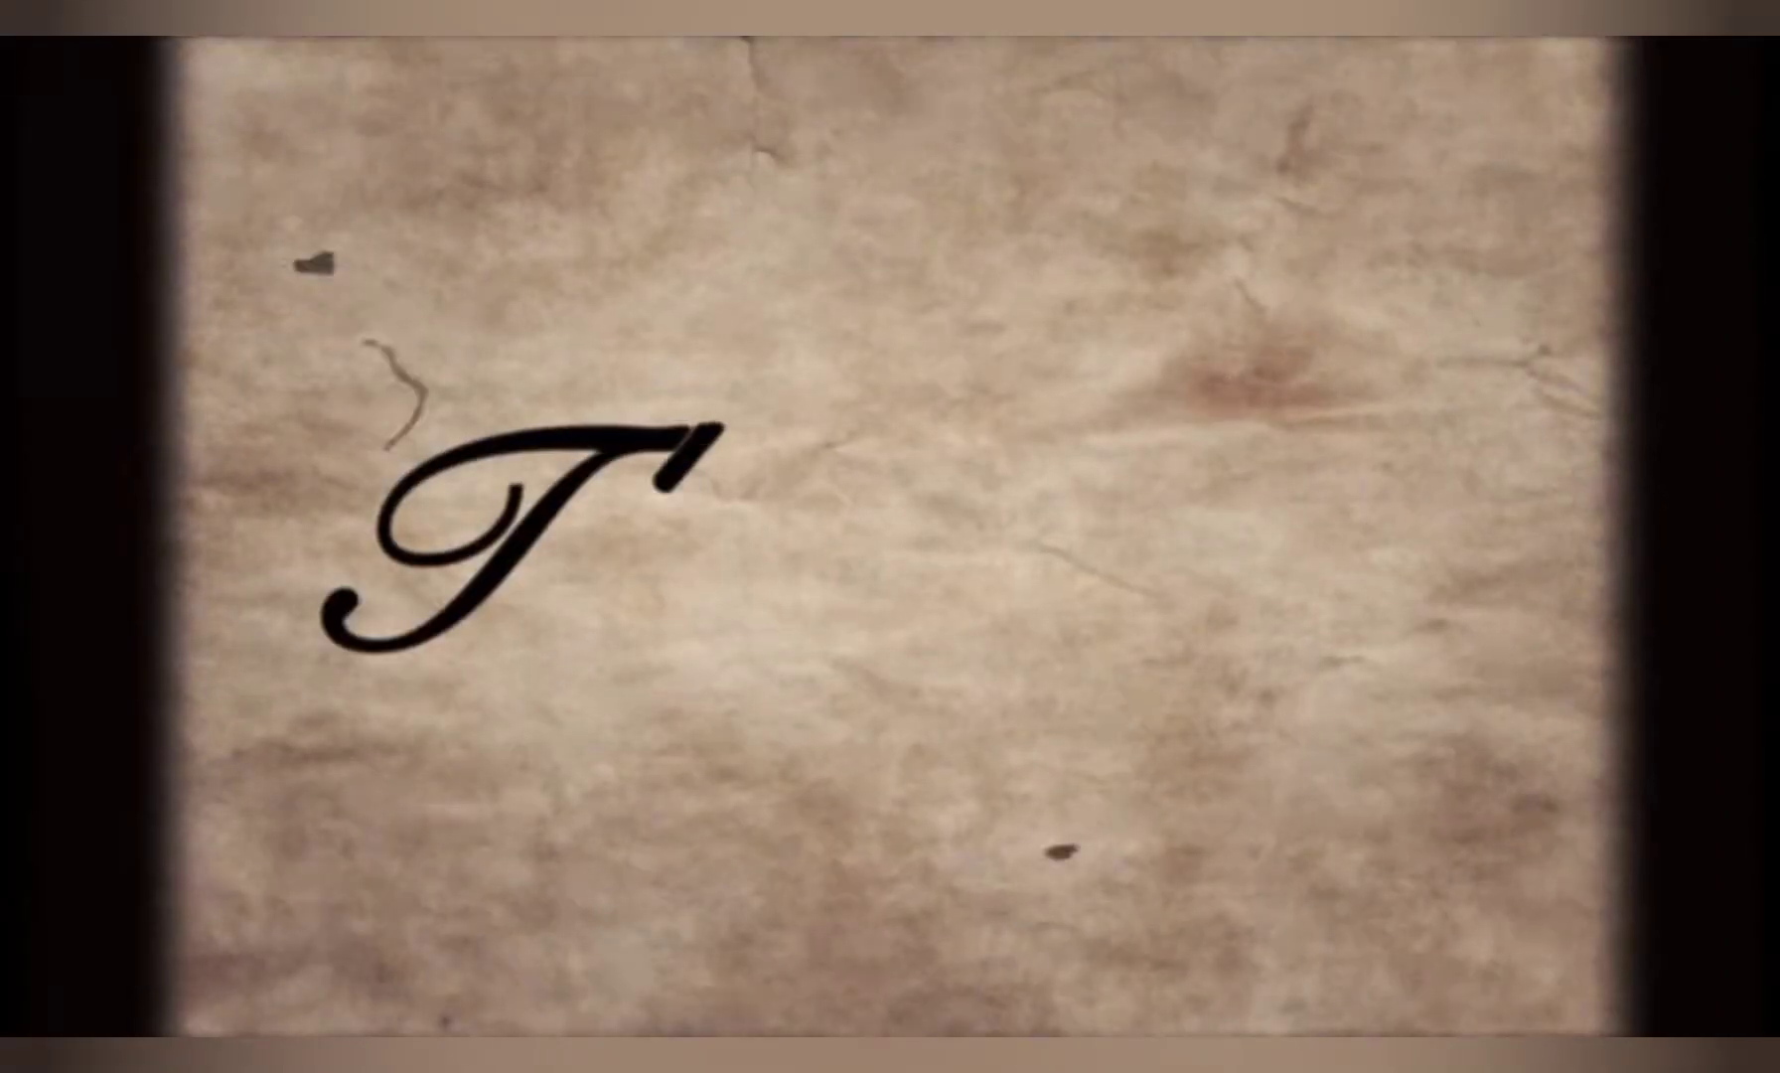